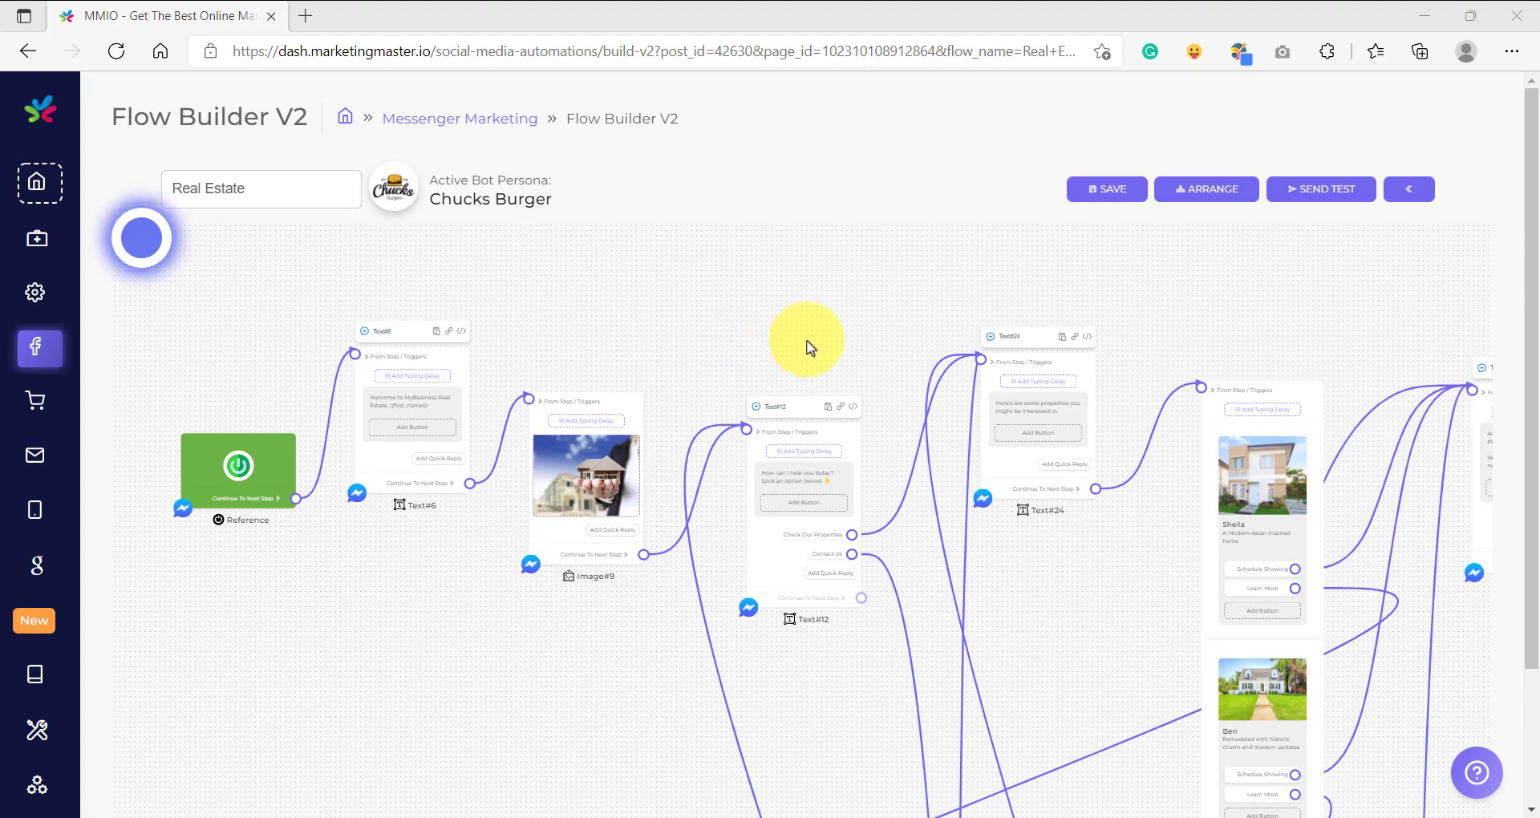
Look over the Real Estate chatbot flow from its starting step to the property cards and the phone number question.
scroll(810, 339, "down", 3)
left_click_drag(1041, 516, 567, 522)
scroll(704, 511, "up", 2)
scroll(704, 511, "up", 3)
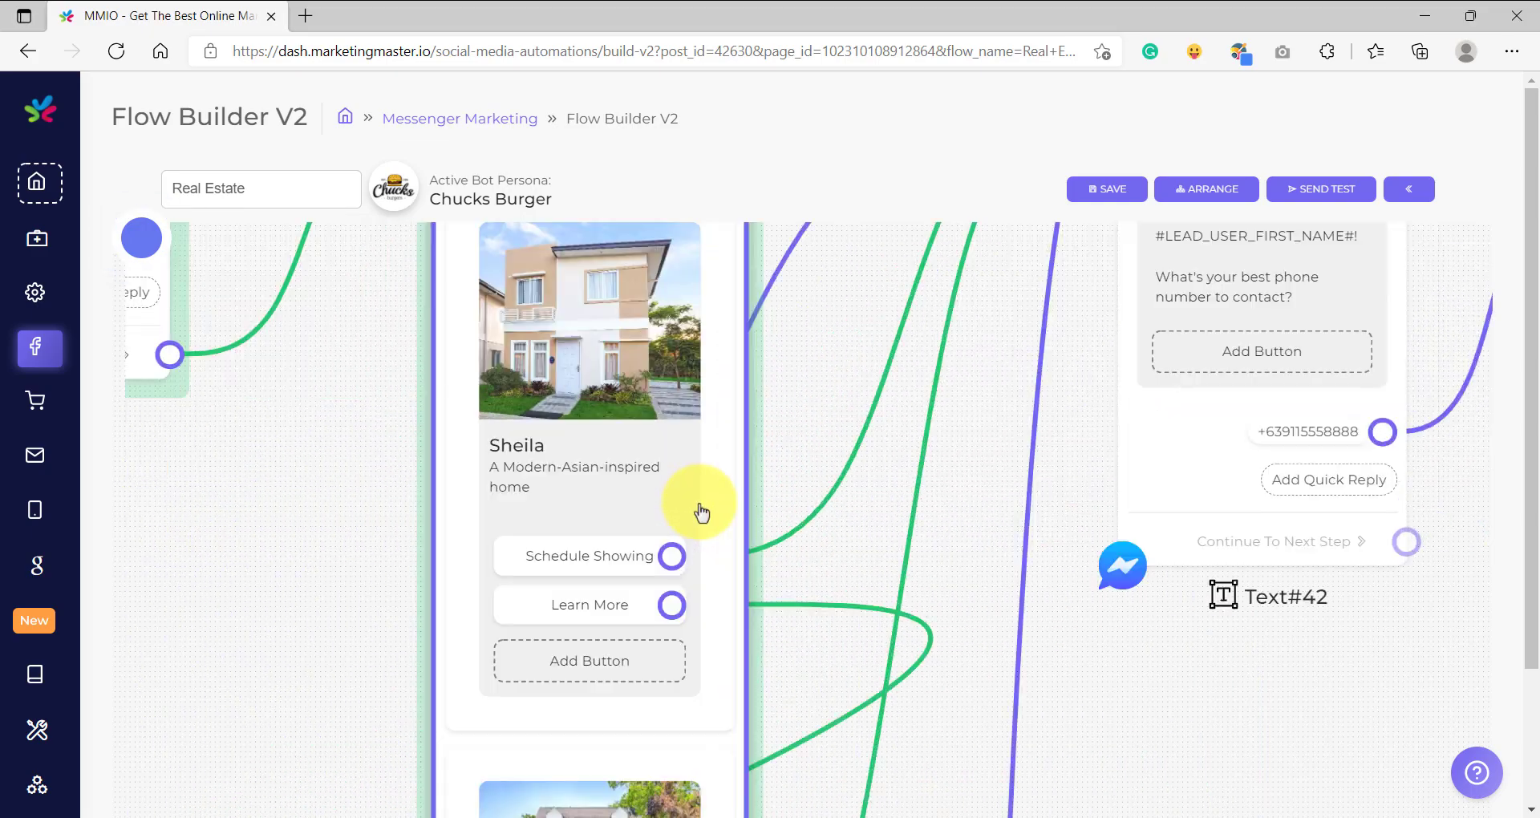
scroll(698, 513, "down", 4)
left_click(1031, 814)
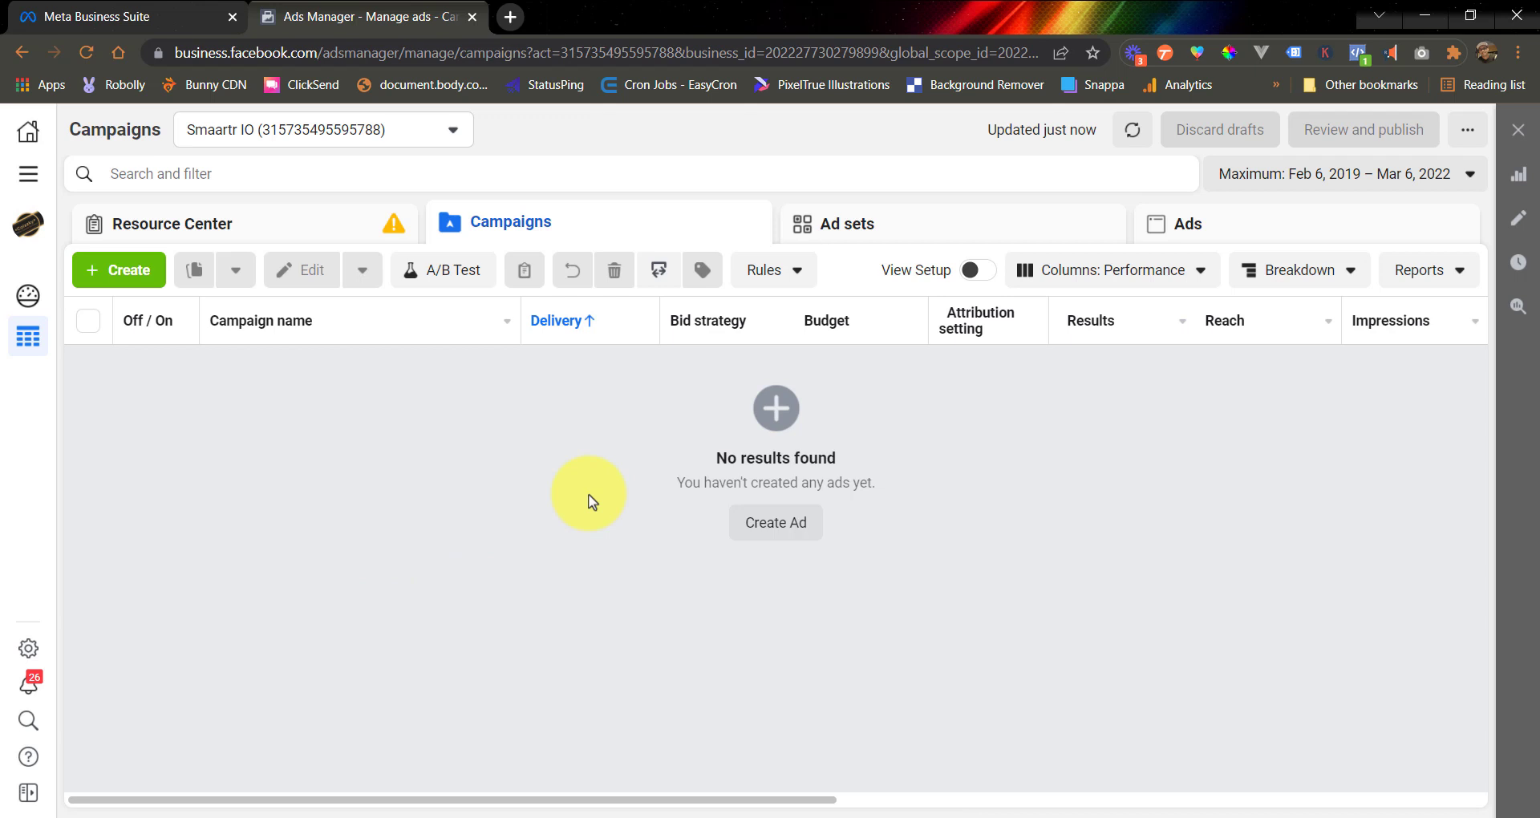
In Ads Manager, create a campaign with the Messages objective and proceed to its ad set.
left_click(122, 275)
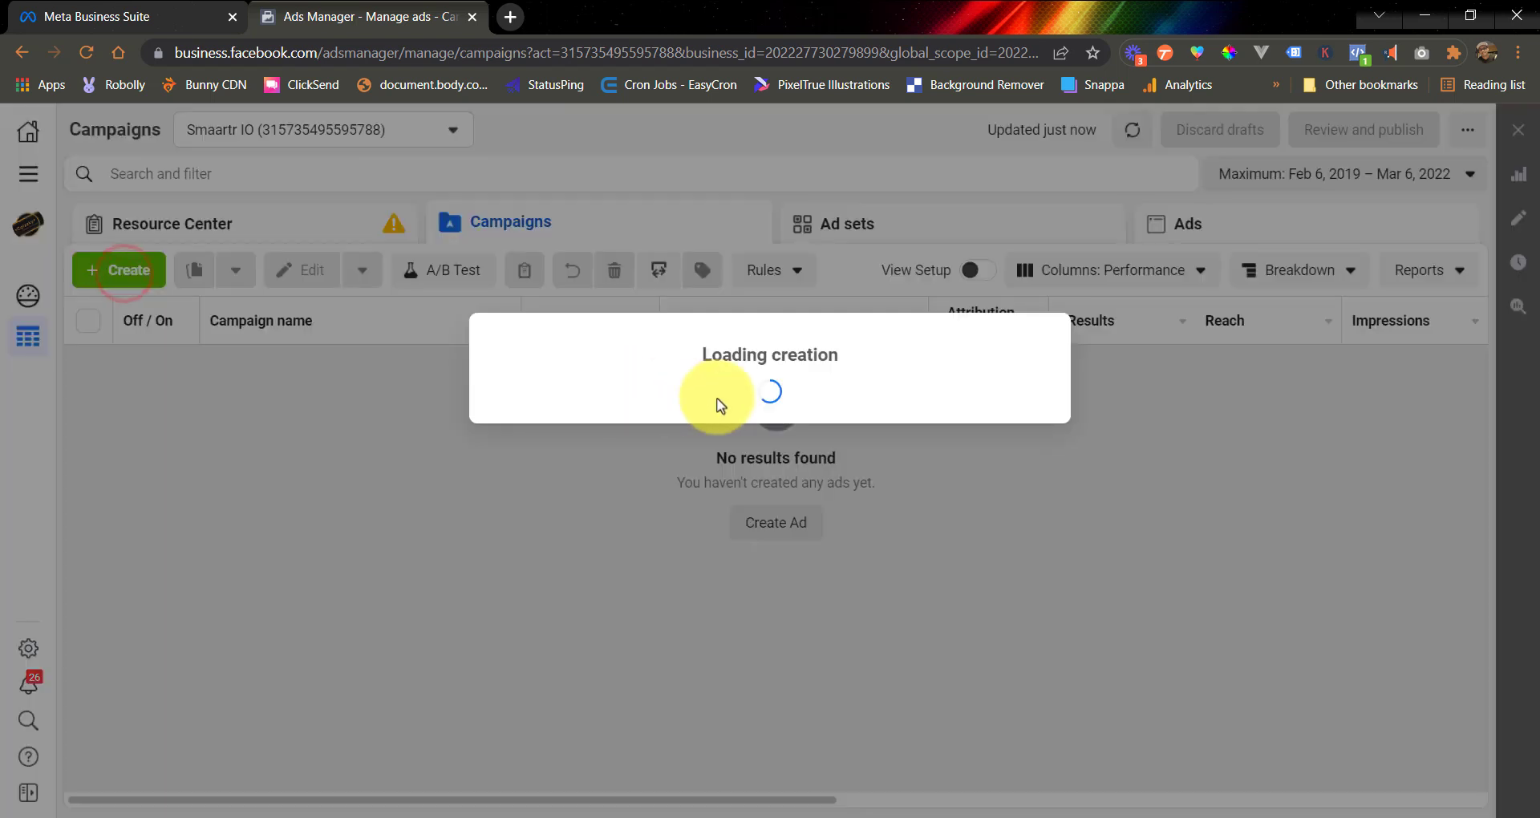
left_click(749, 584)
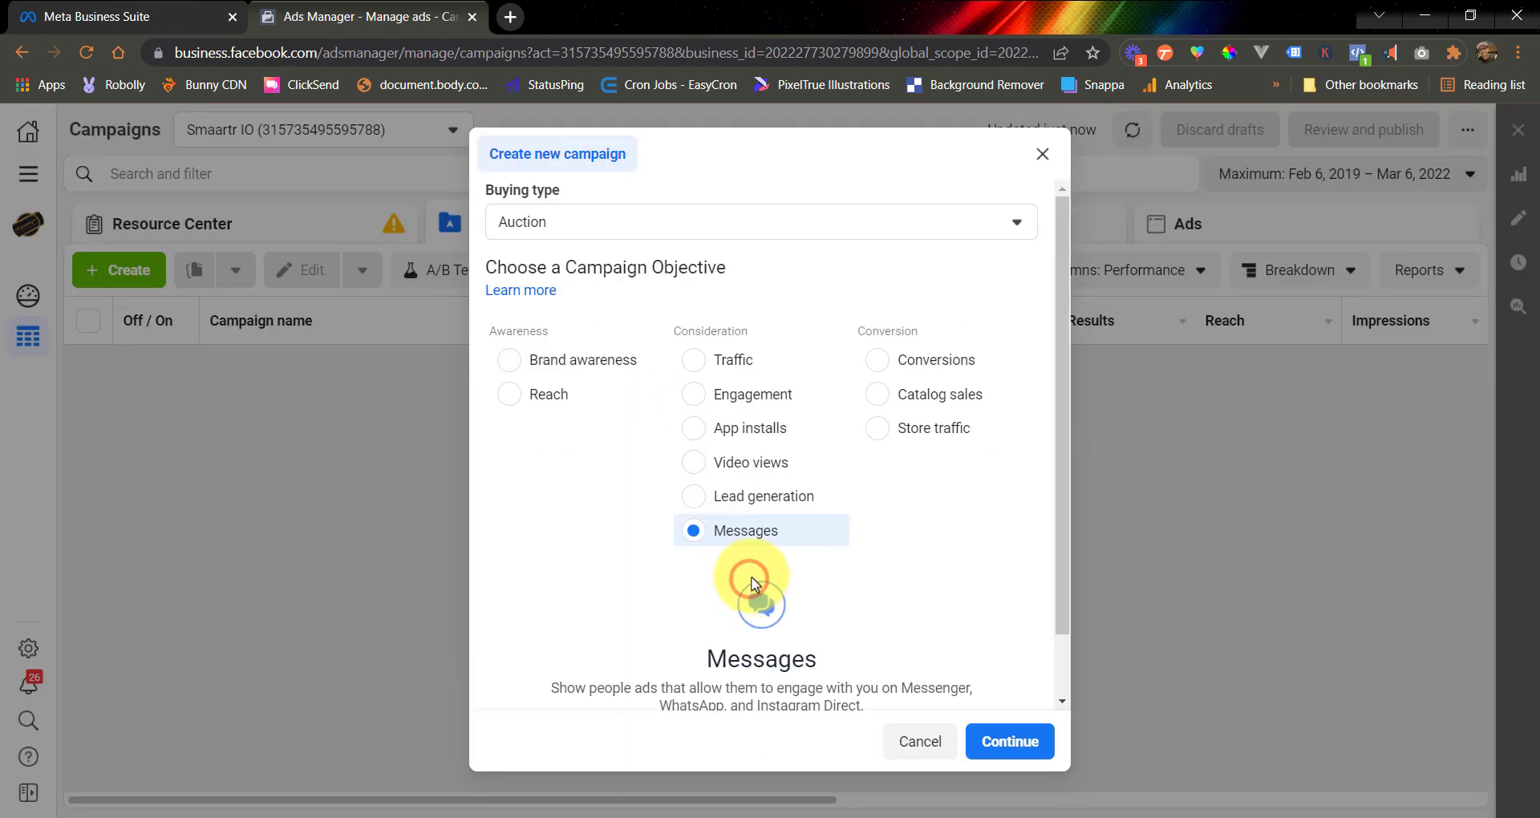
scroll(749, 584, "down", 1)
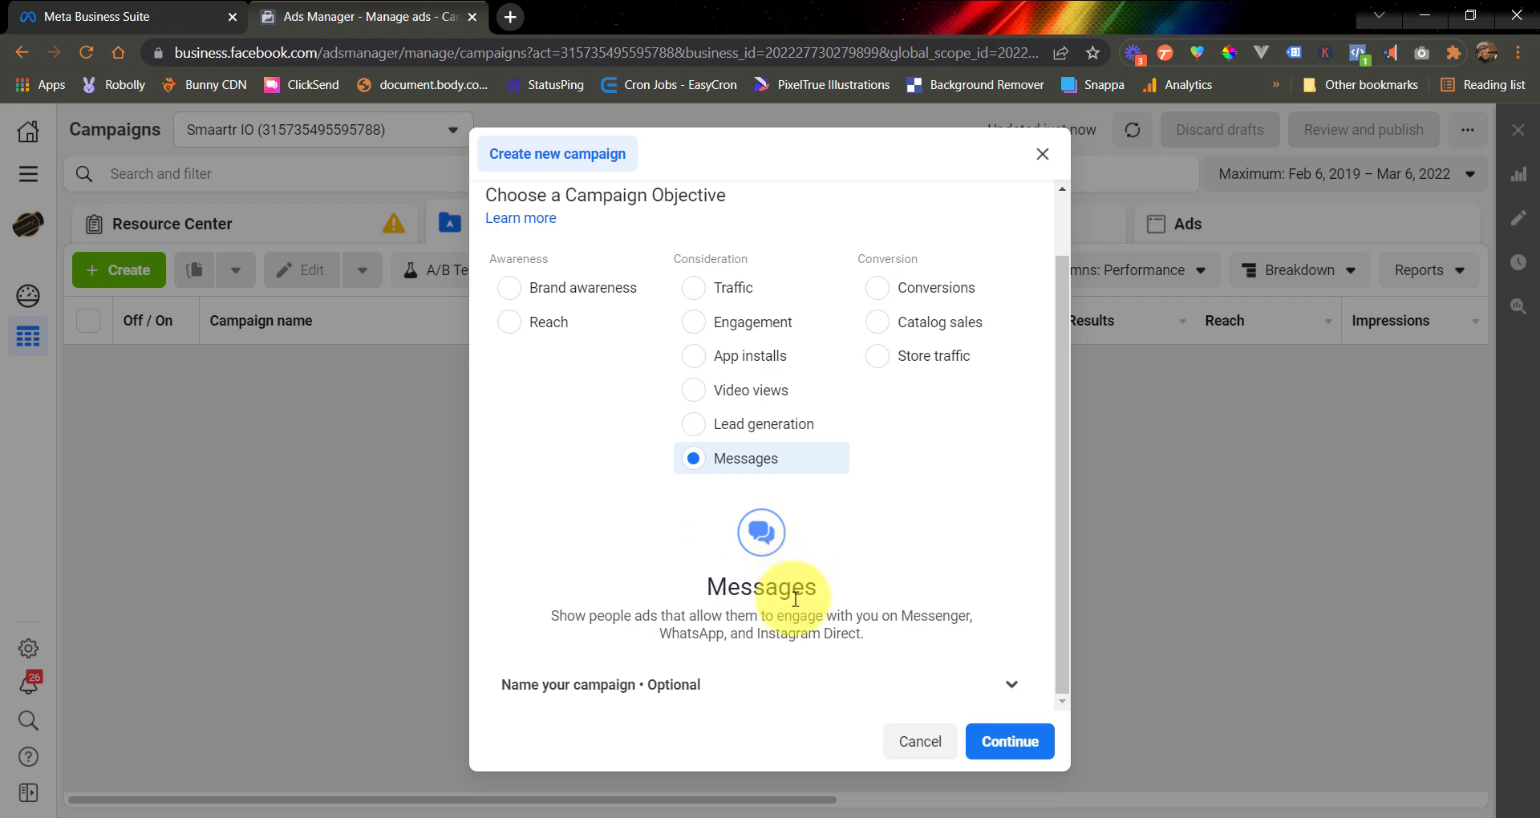
left_click(1009, 738)
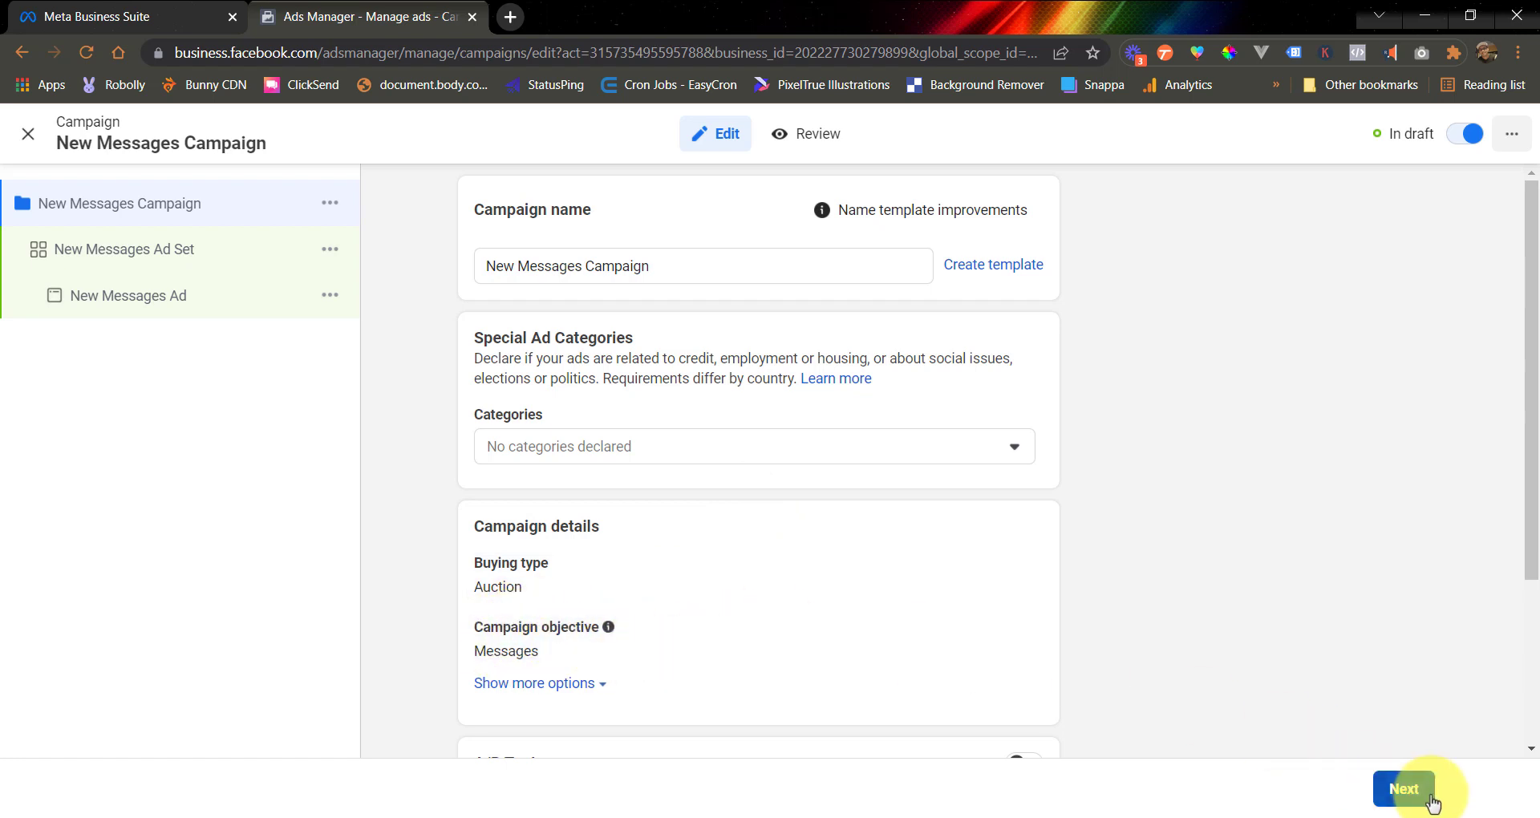
scroll(1257, 658, "down", 3)
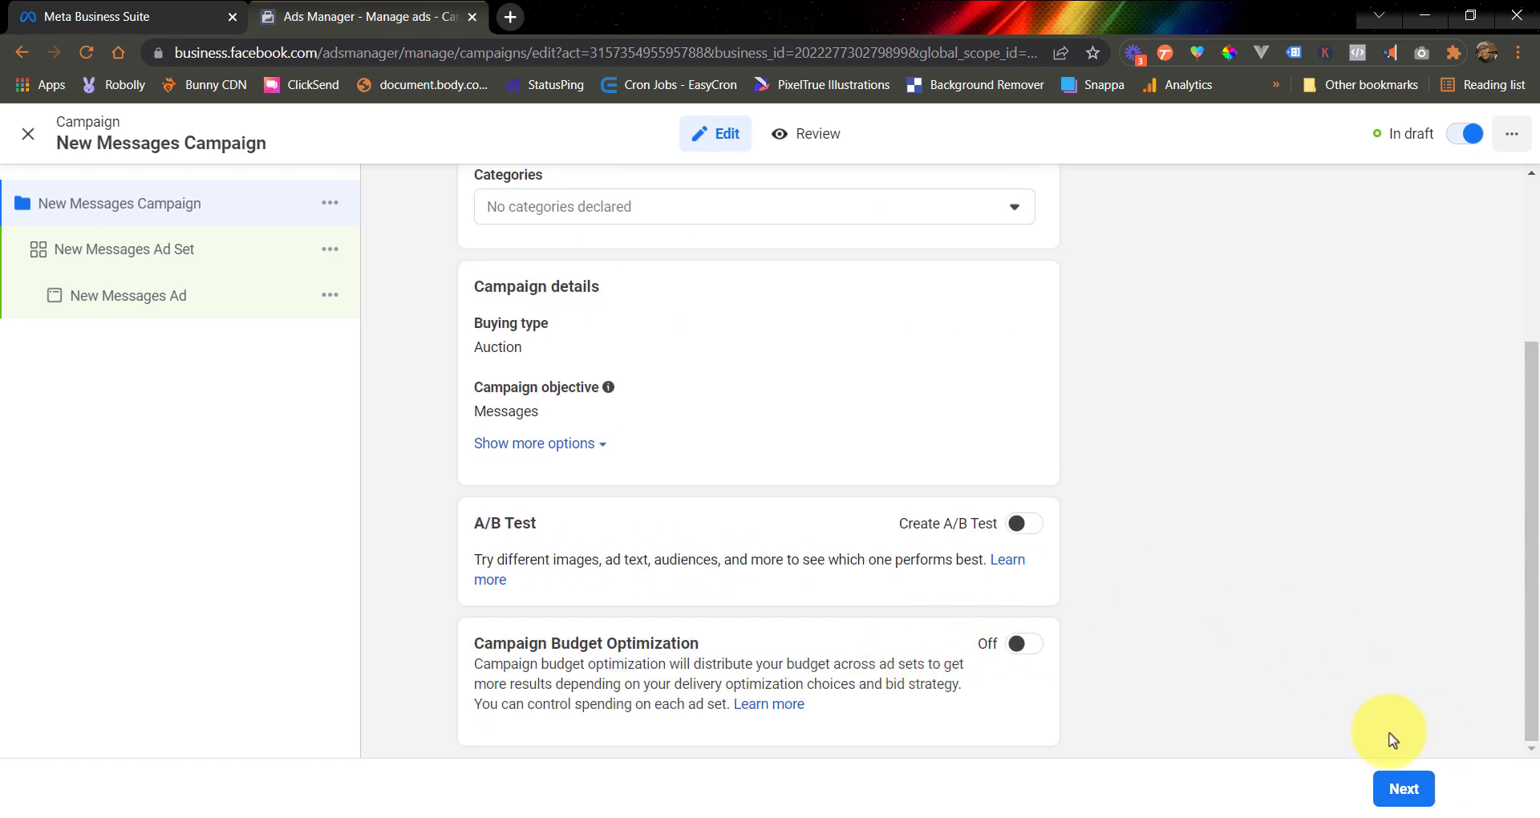
left_click(1407, 795)
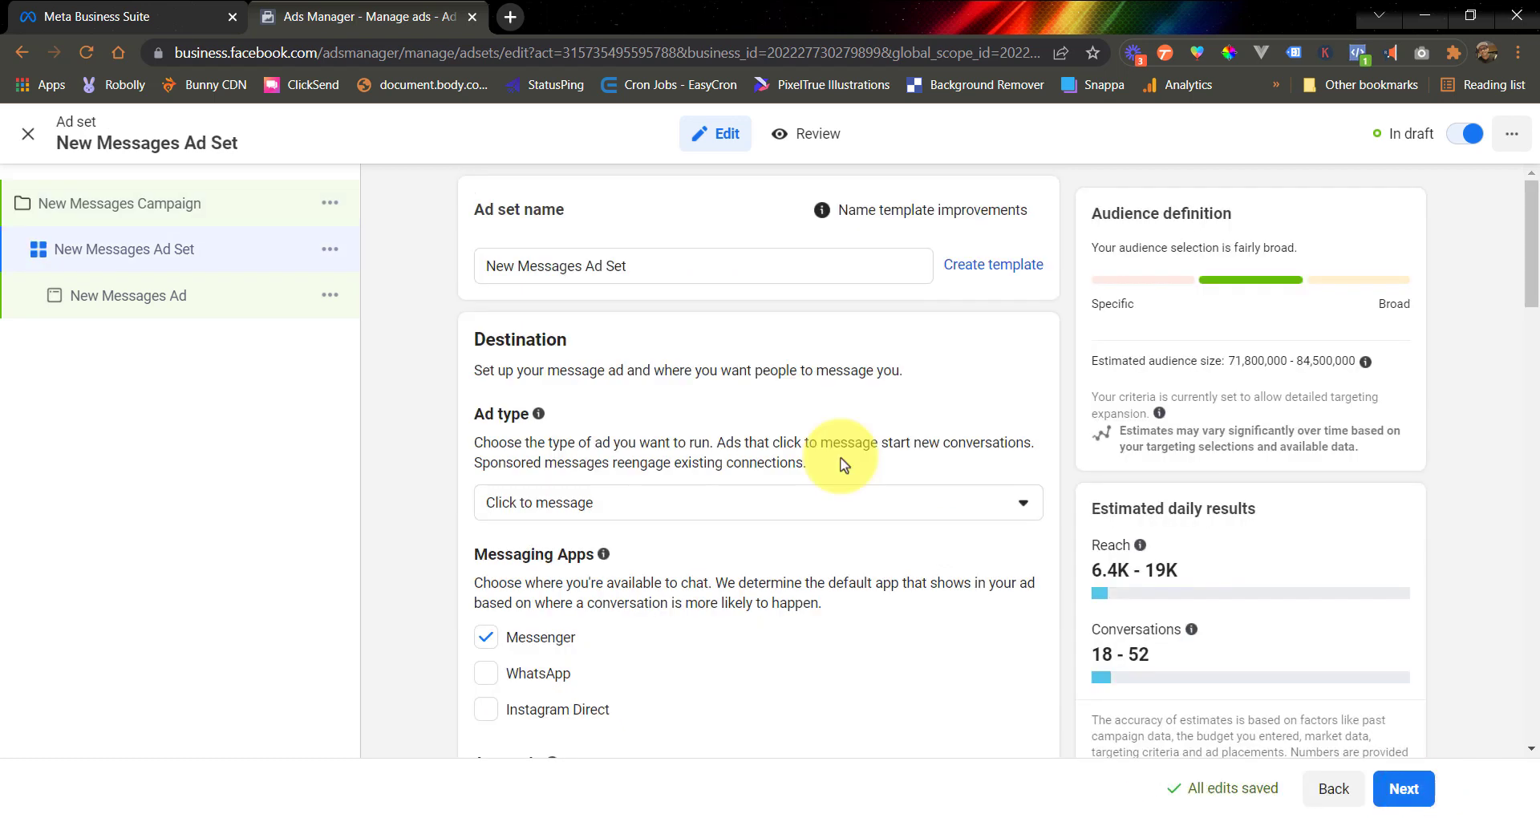
Choose Click to message as the ad type in the ad set's destination settings.
scroll(843, 464, "down", 3)
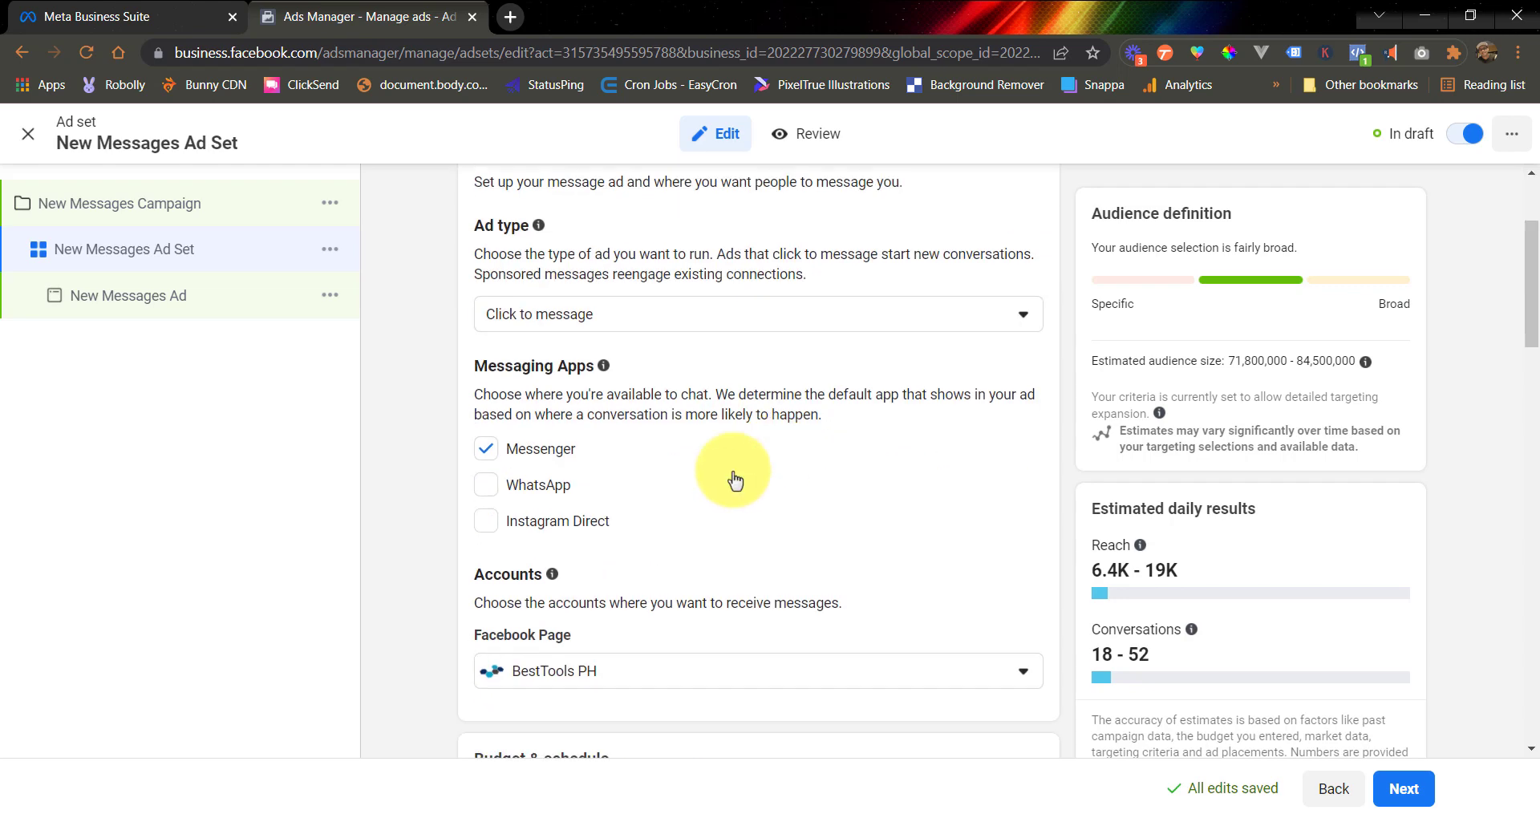
left_click(522, 302)
left_click(606, 354)
mouse_move(607, 353)
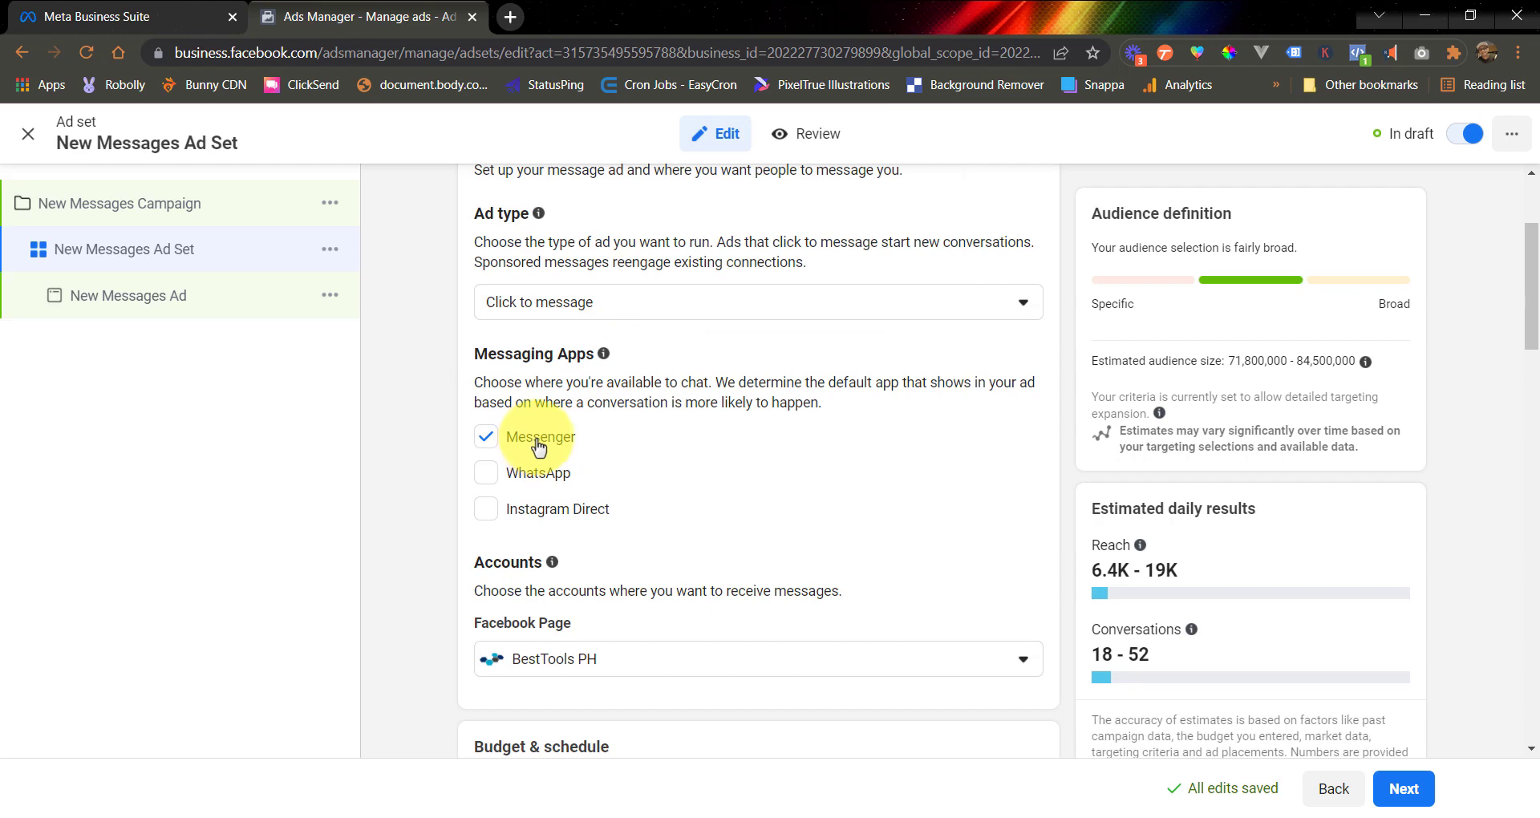
Select Chucks Burger as the Facebook Page that receives messages and proceed to the ad settings.
scroll(610, 437, "down", 3)
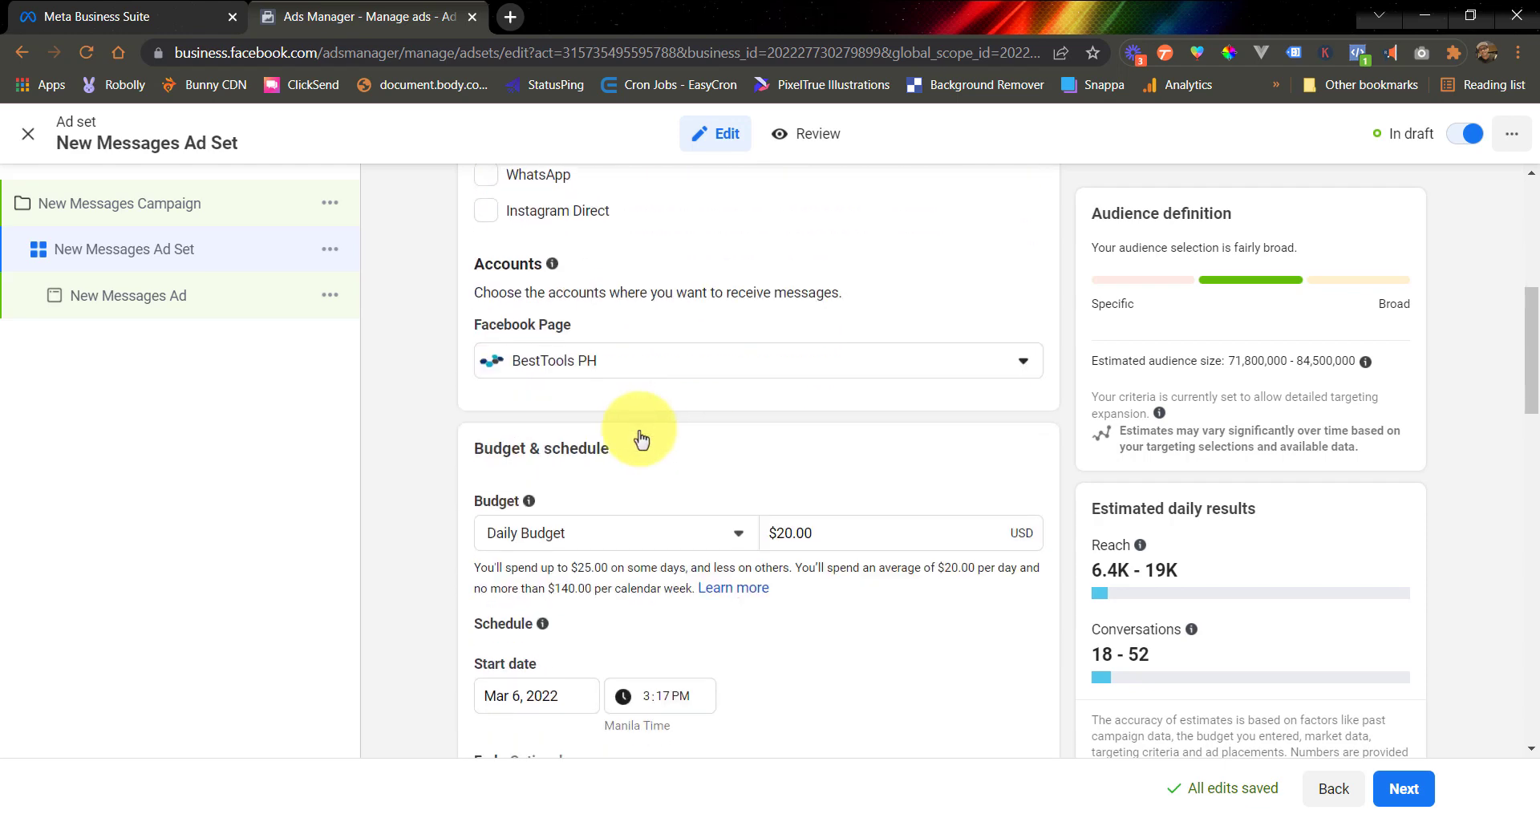
left_click(601, 368)
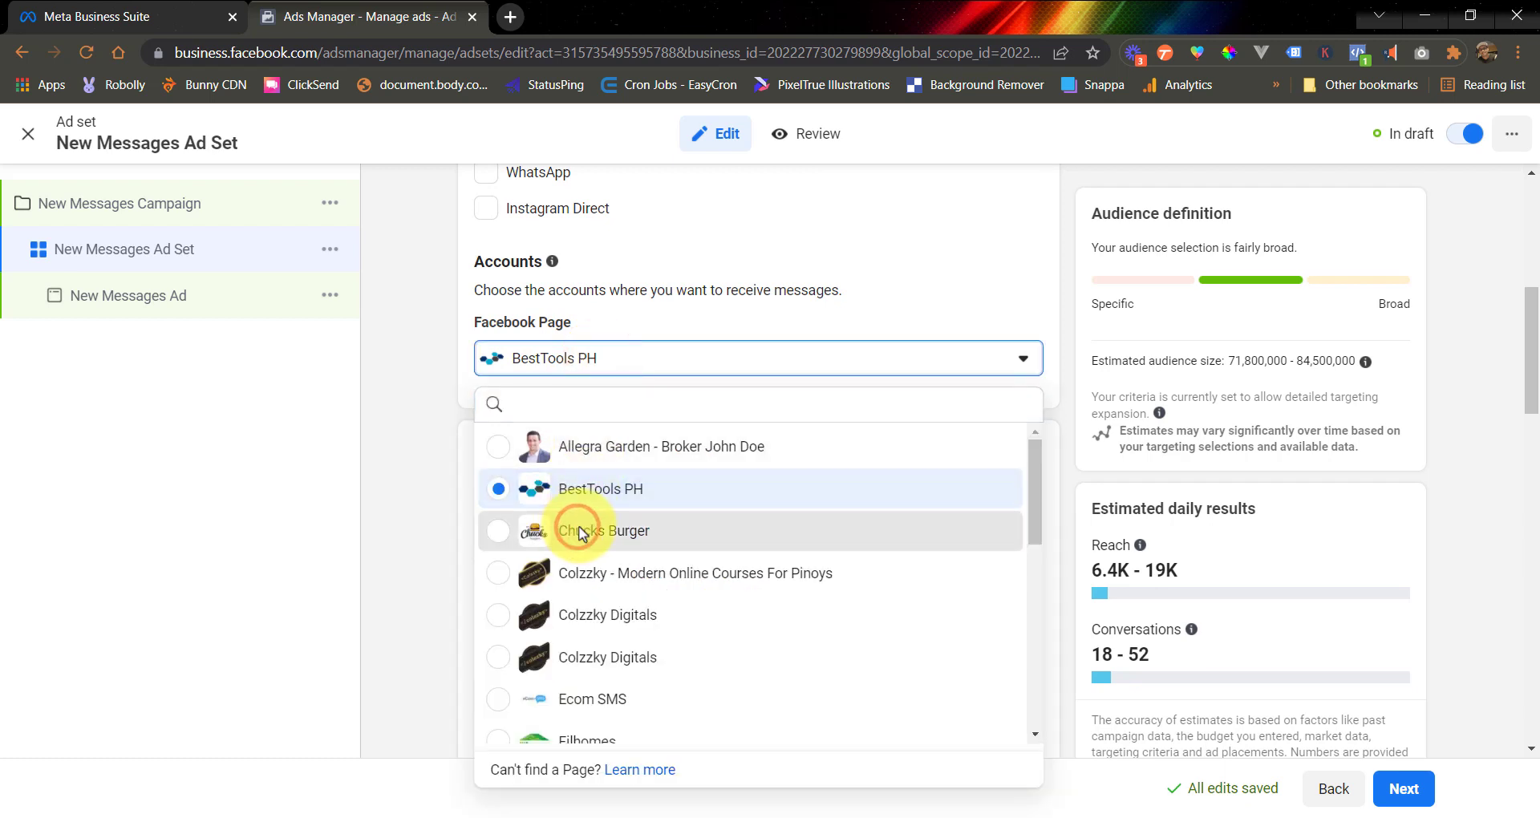
left_click(578, 527)
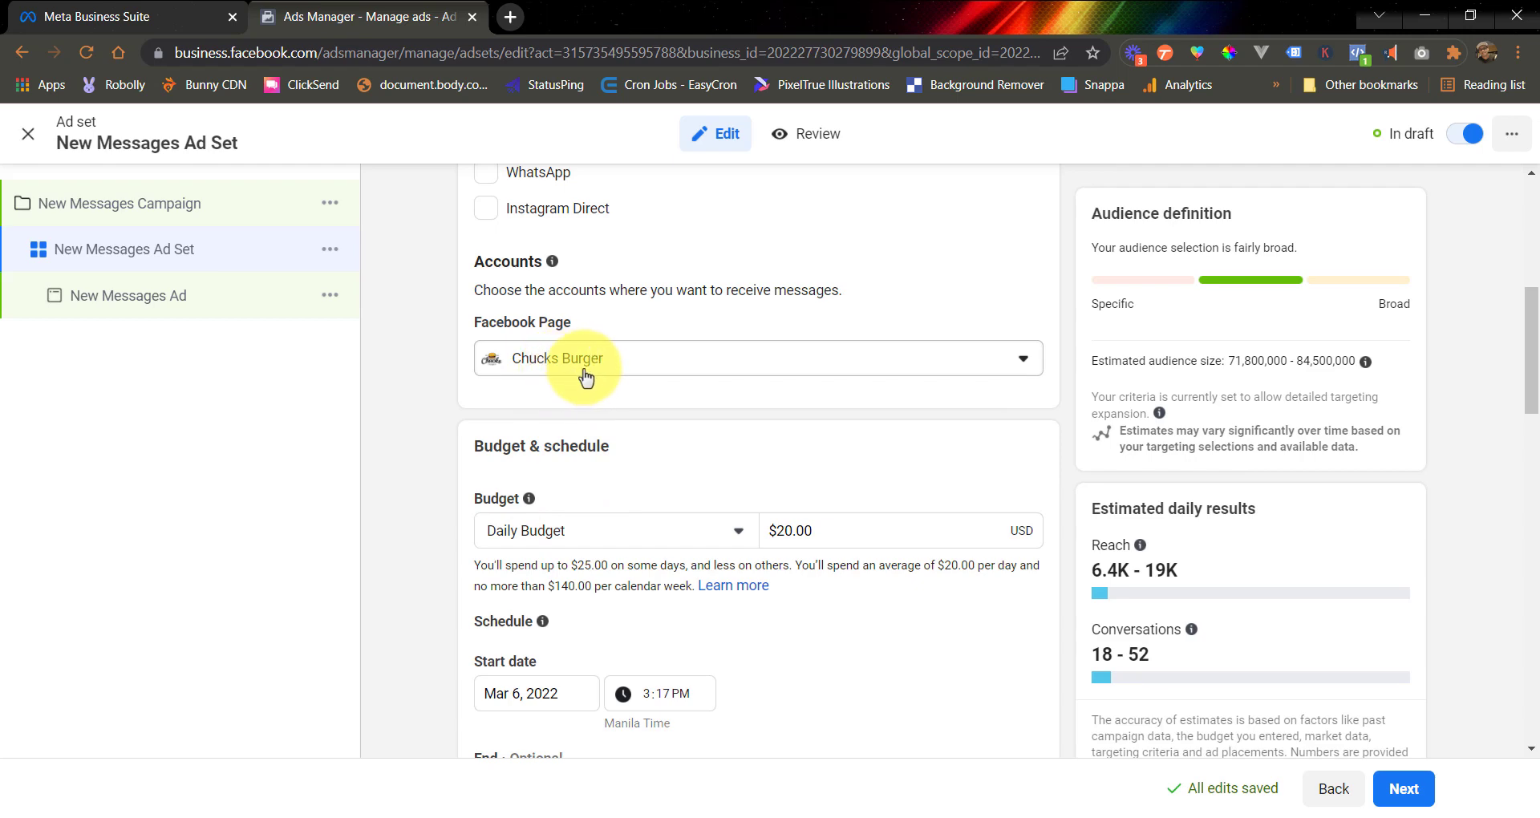
scroll(790, 530, "down", 1)
scroll(794, 528, "down", 10)
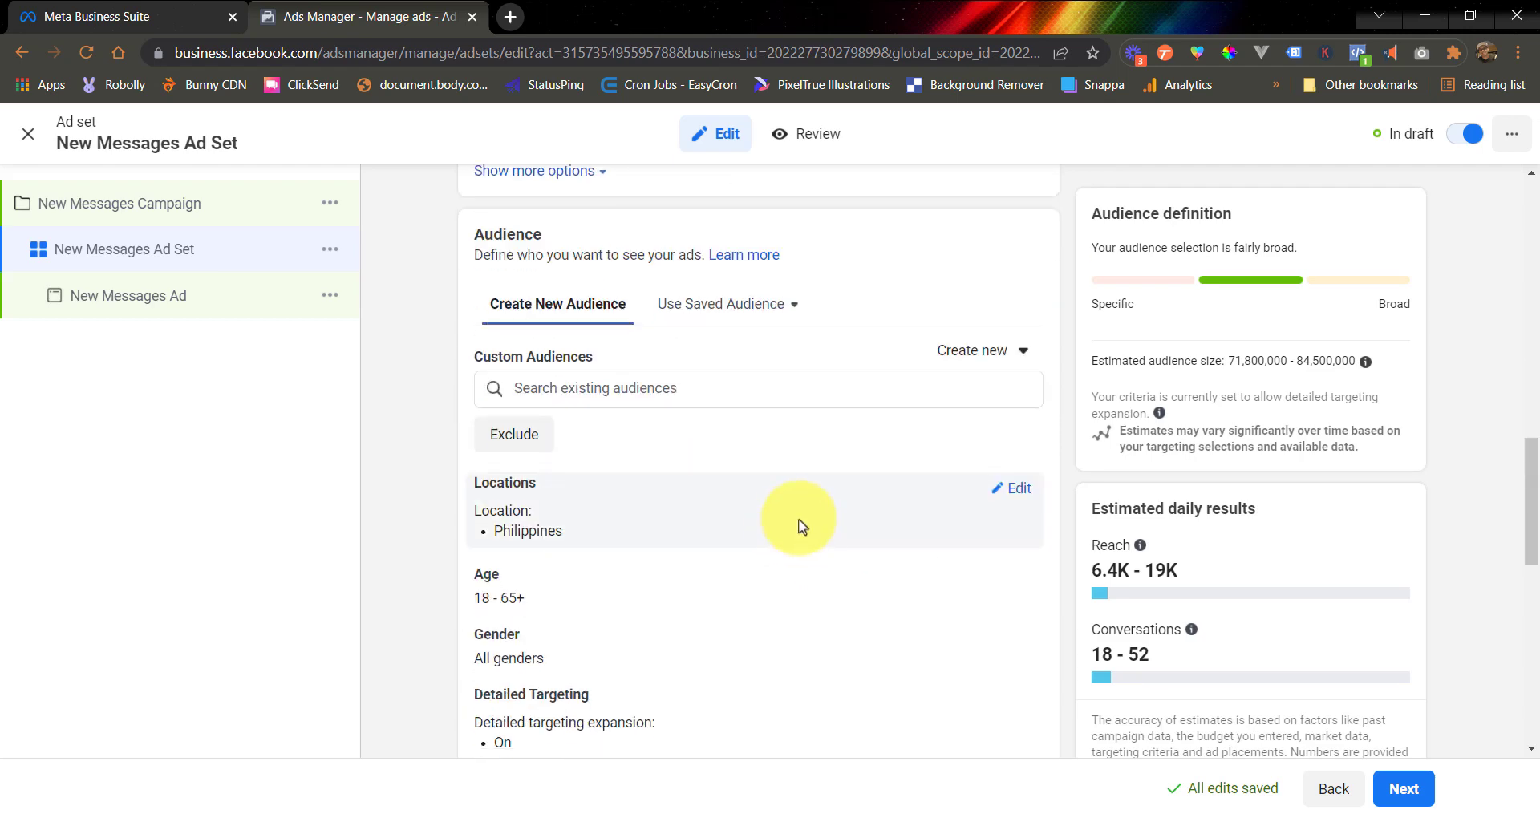
scroll(810, 531, "down", 10)
scroll(883, 561, "down", 1)
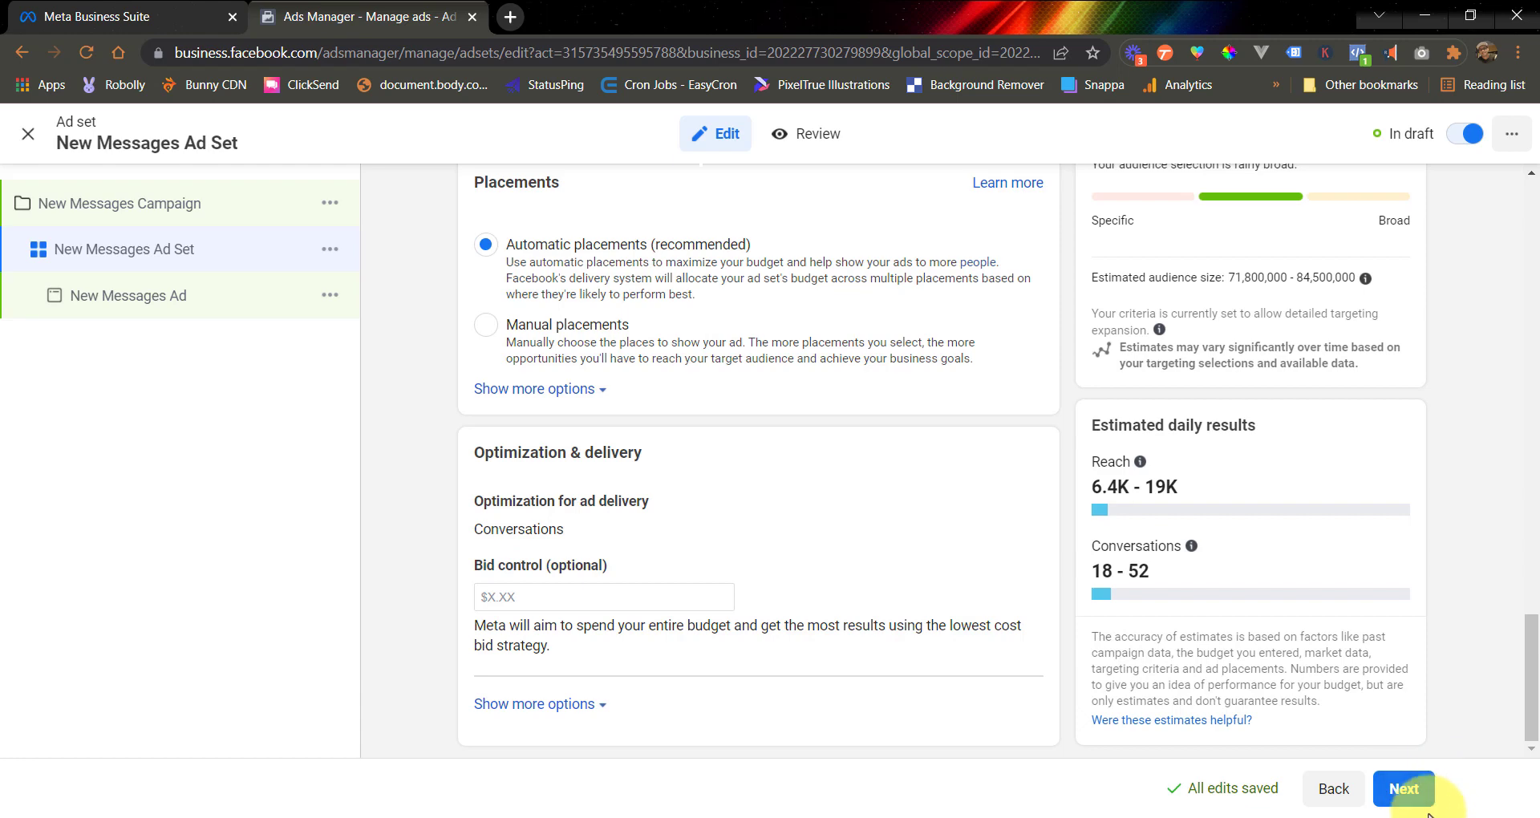
left_click(1418, 804)
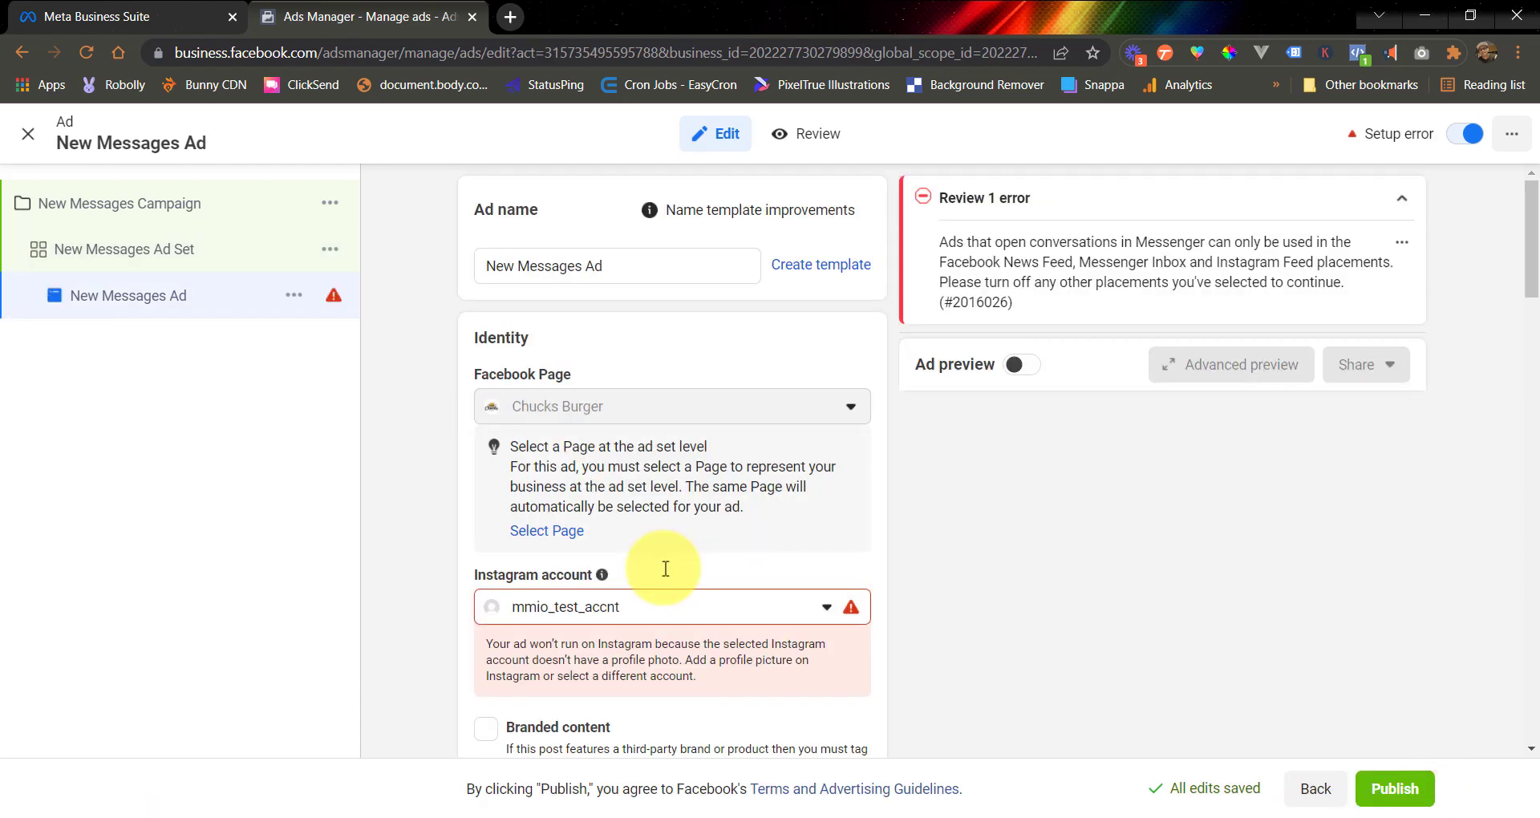
Set the ad's Instagram account to Use selected Page and name the ad My FB Ads MMIO Chatbot.
left_click(636, 614)
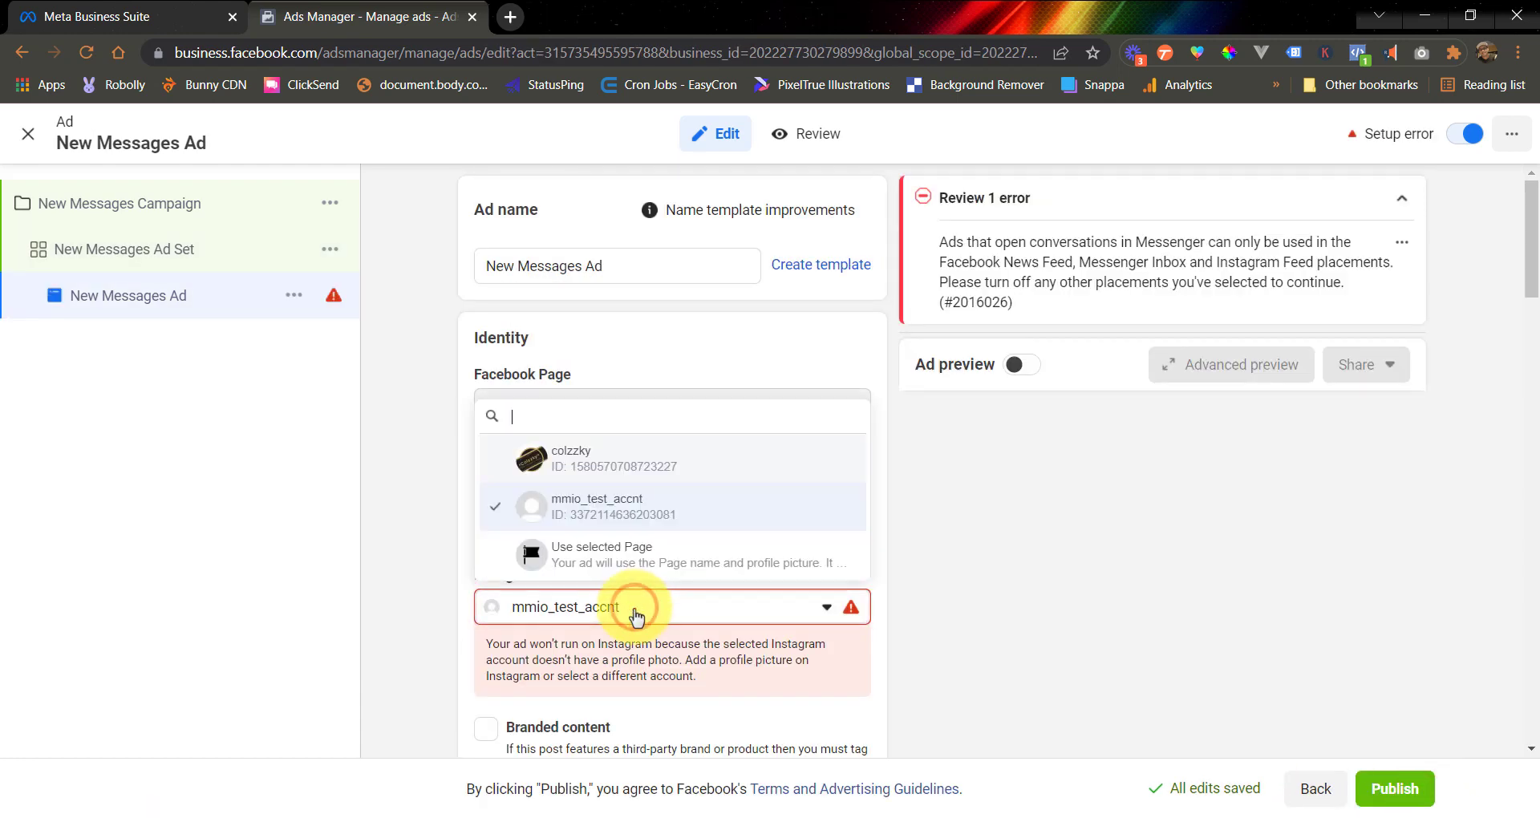
left_click(591, 564)
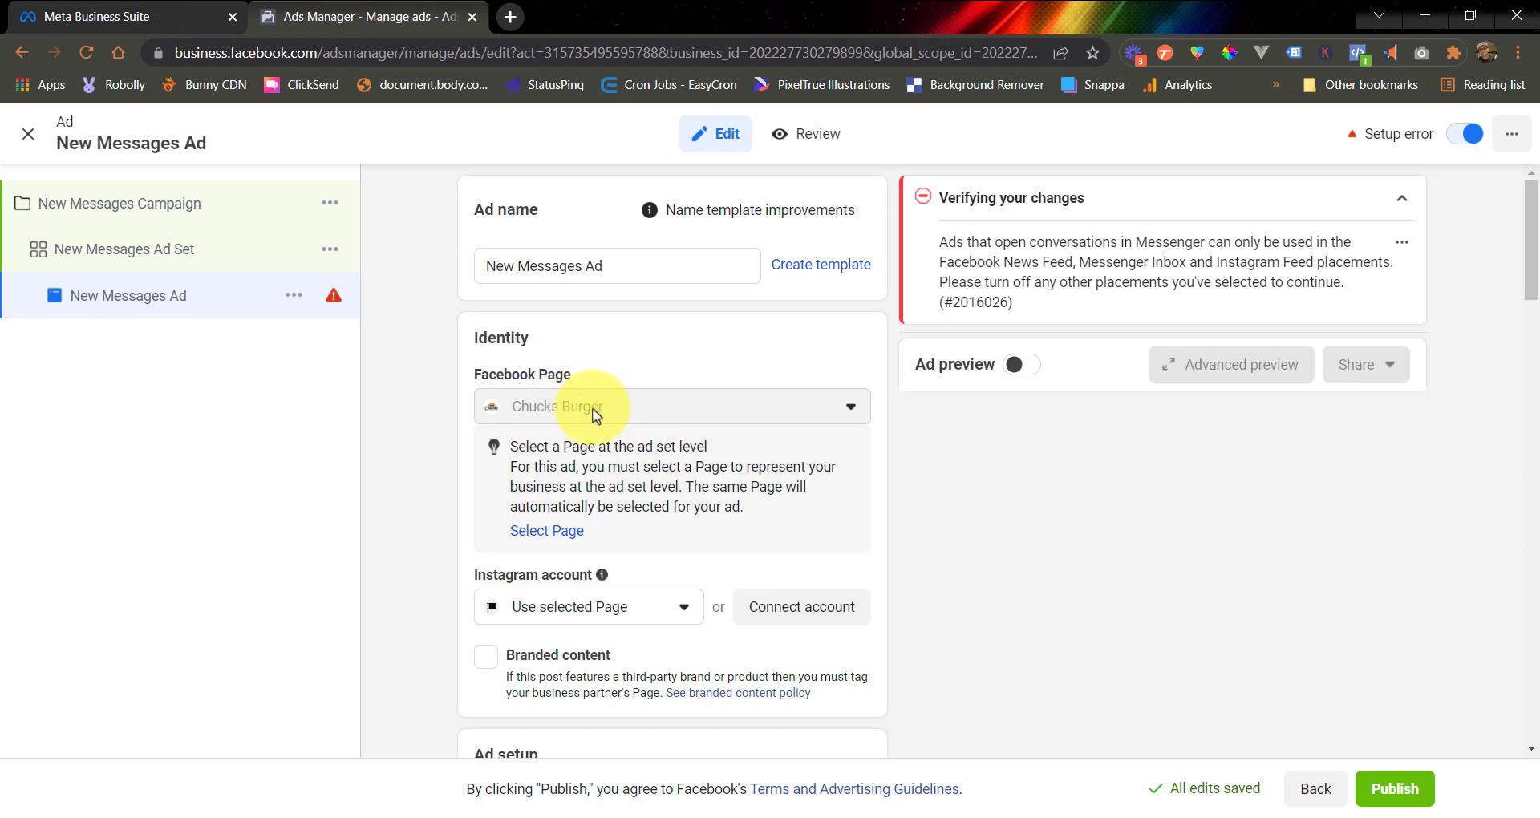
key("Tab")
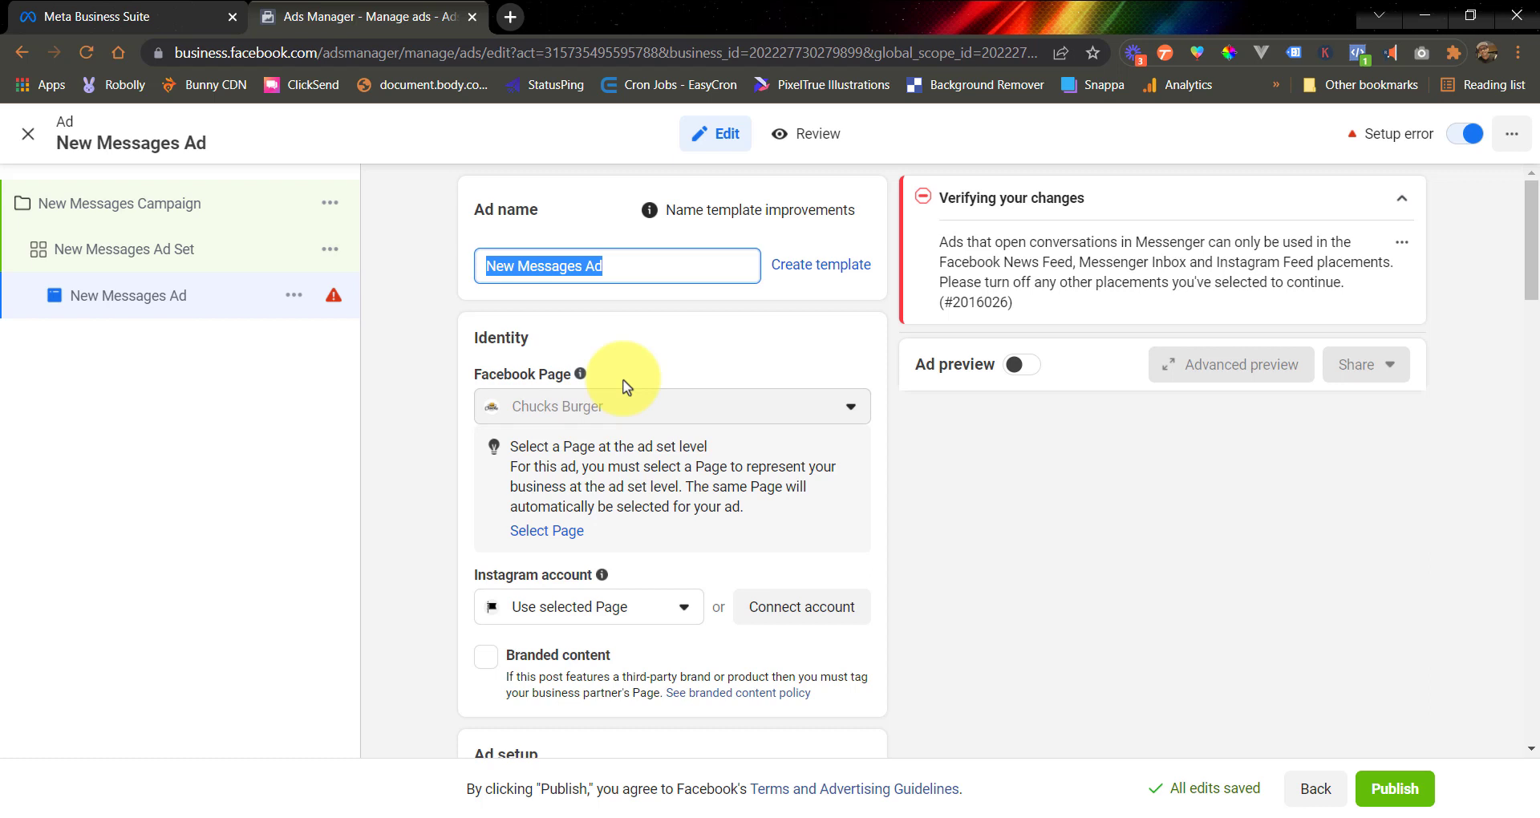
key("BackSpace")
type("My FB Ads MMIO Chatbot")
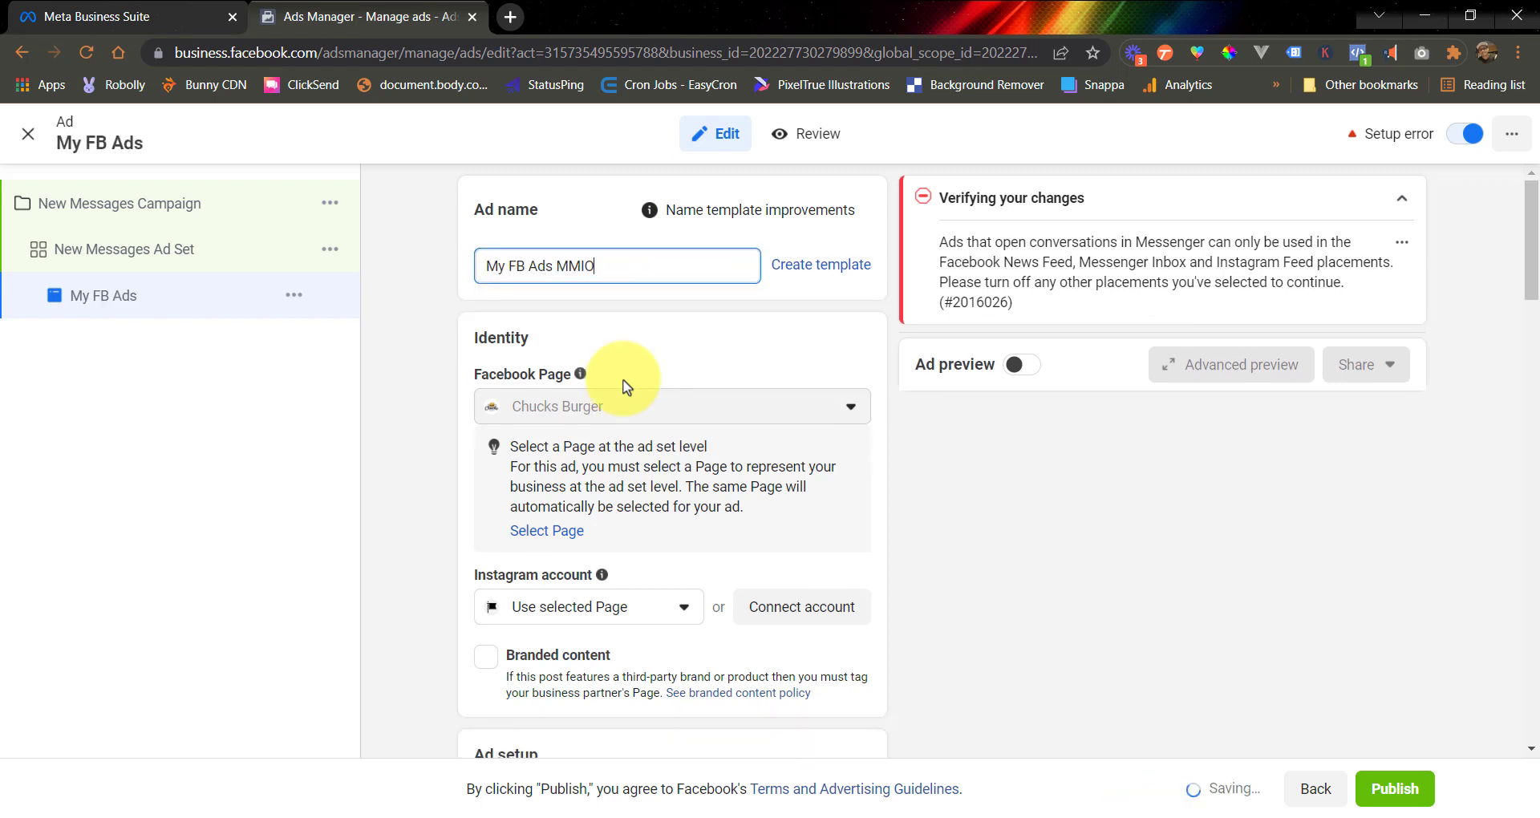
Choose Create new for the ad's message template, using the Start conversations option.
scroll(654, 343, "down", 3)
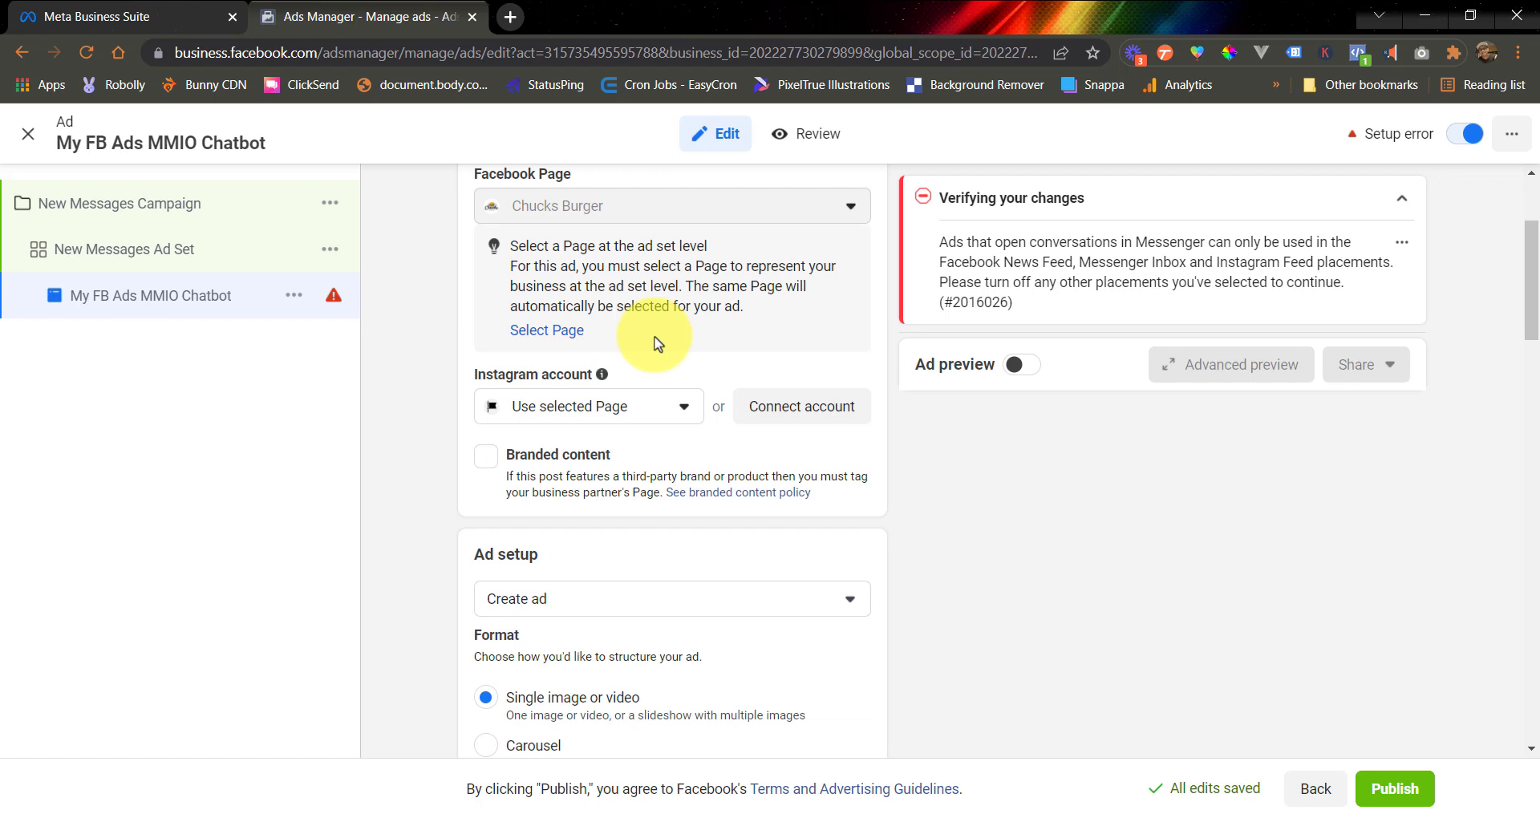
scroll(654, 343, "down", 5)
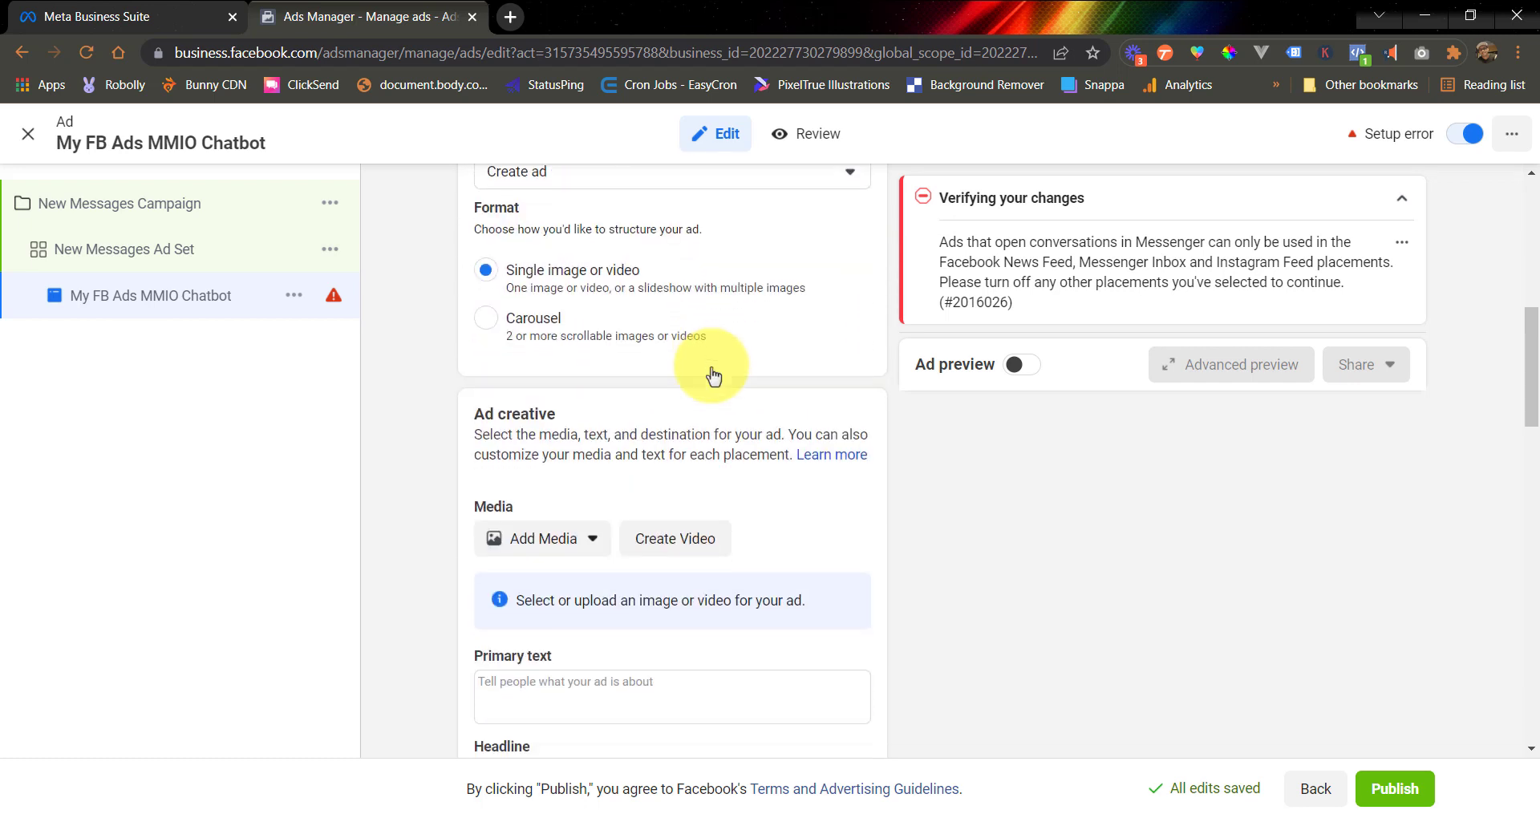
scroll(713, 376, "down", 10)
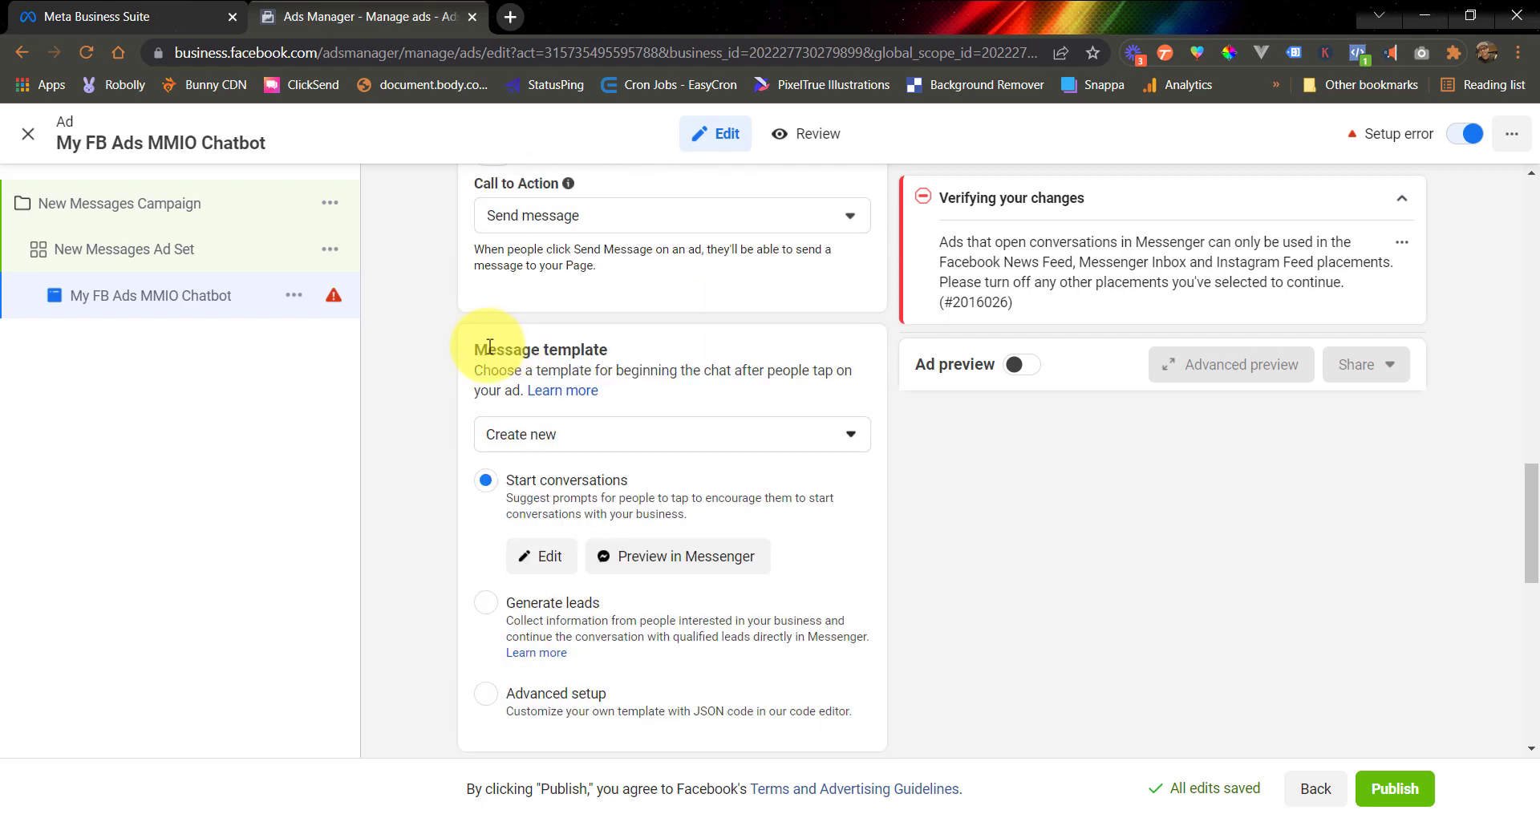
scroll(654, 385, "up", 9)
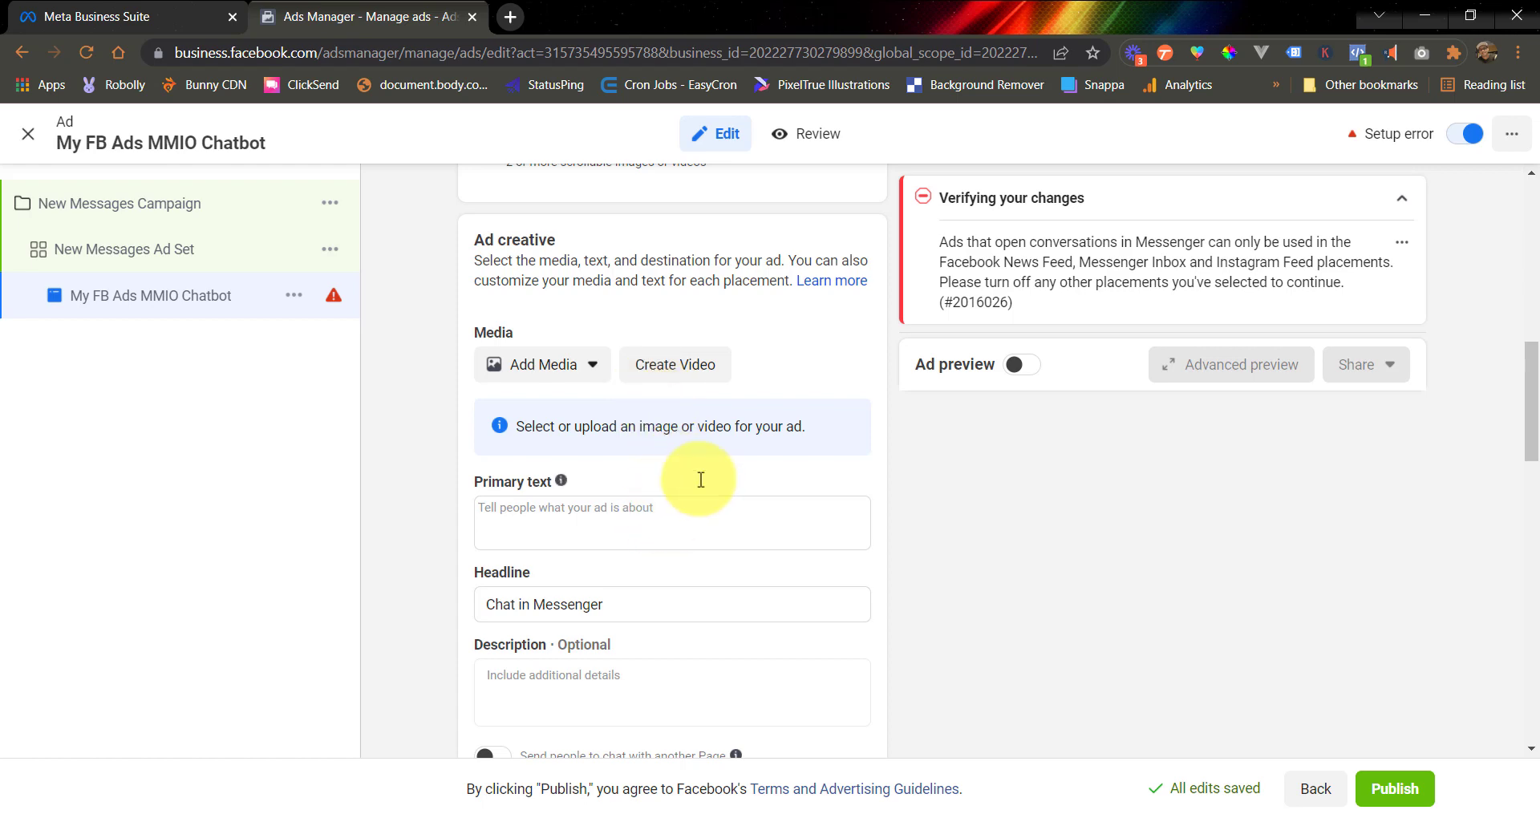
scroll(699, 481, "down", 6)
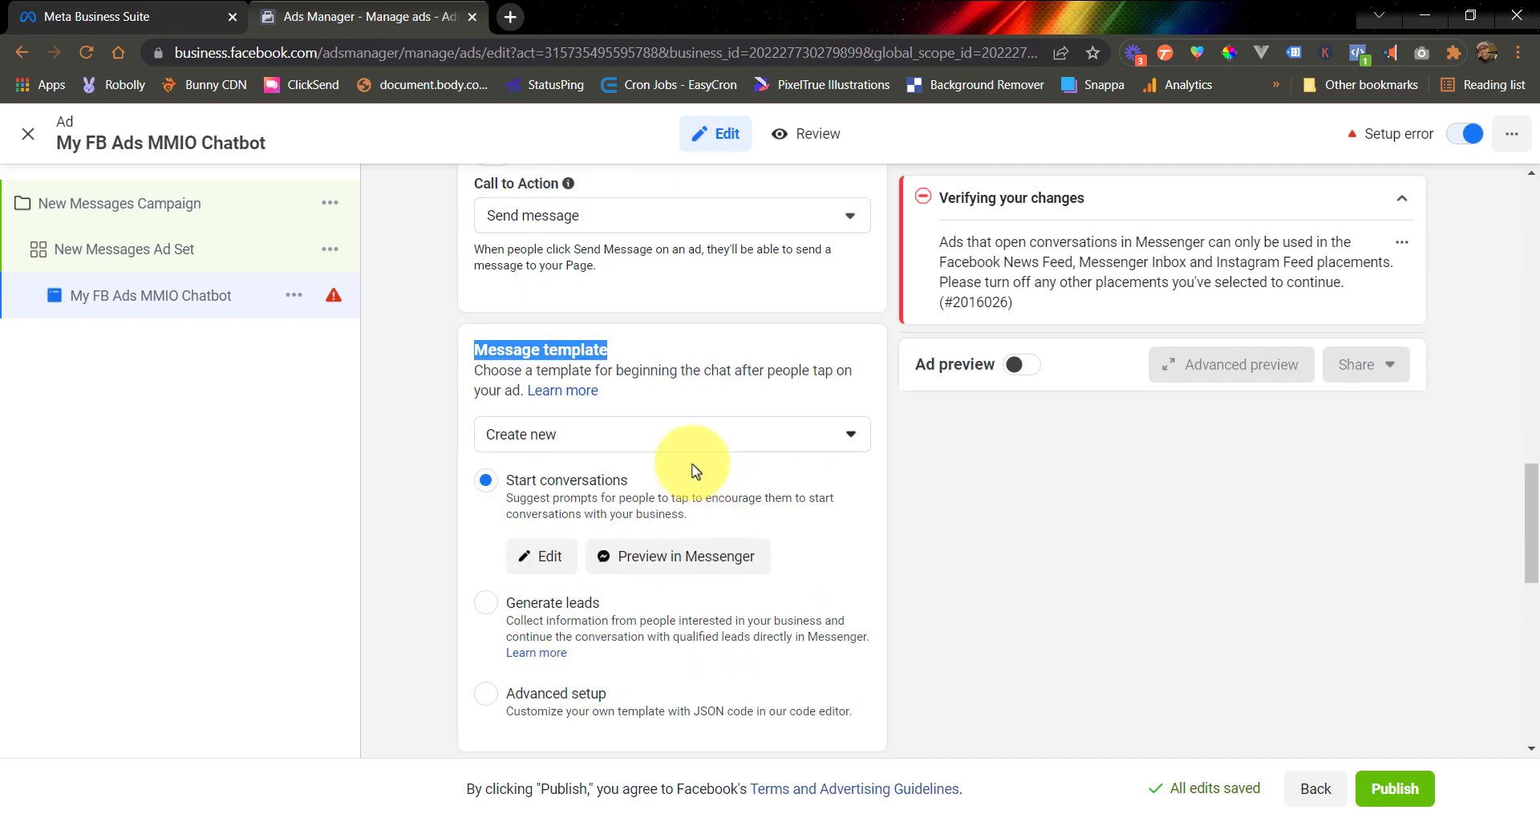
scroll(650, 405, "down", 1)
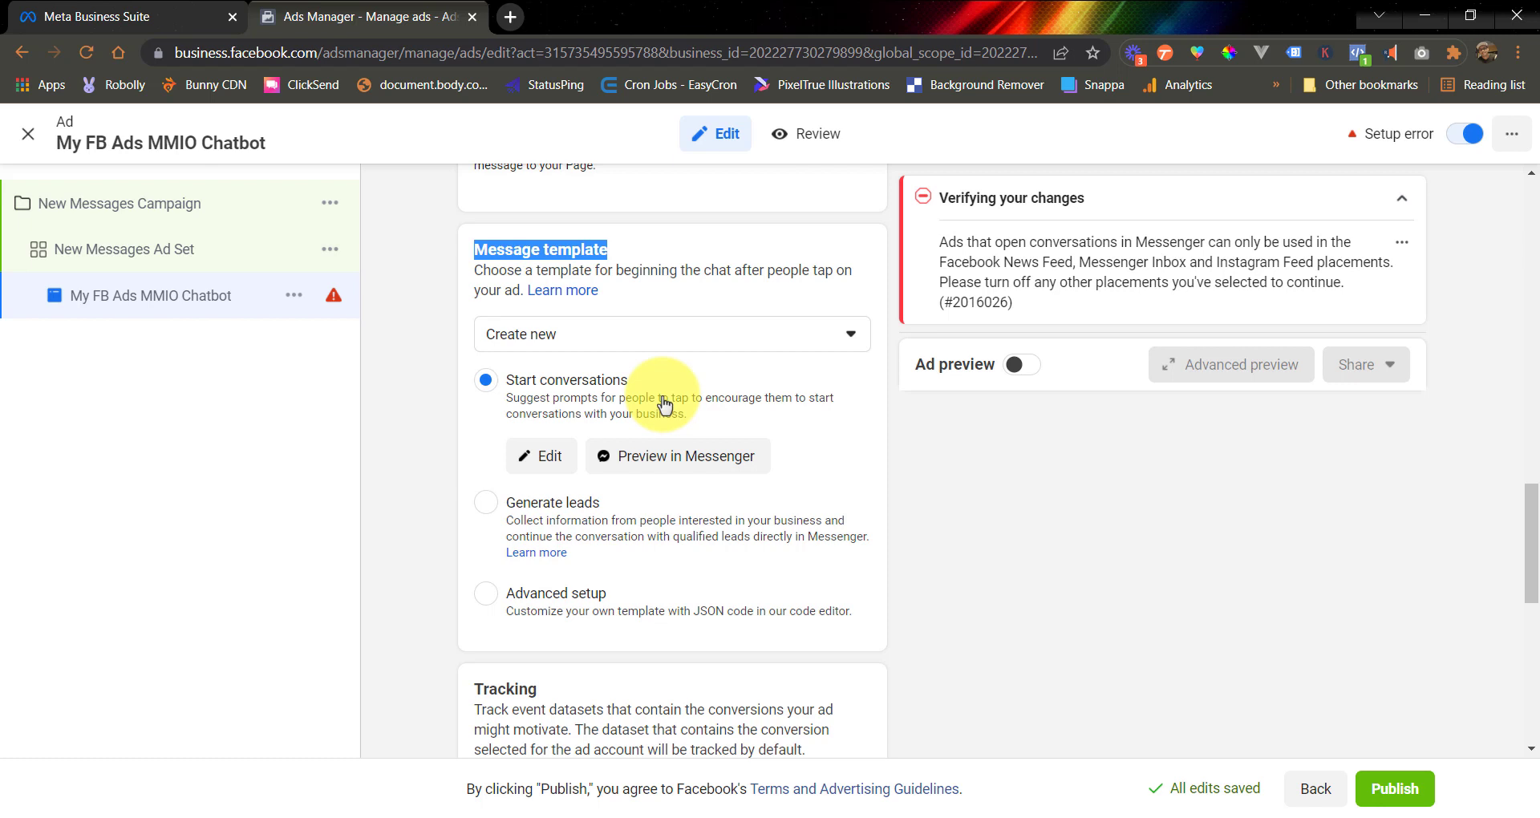
left_click(664, 407)
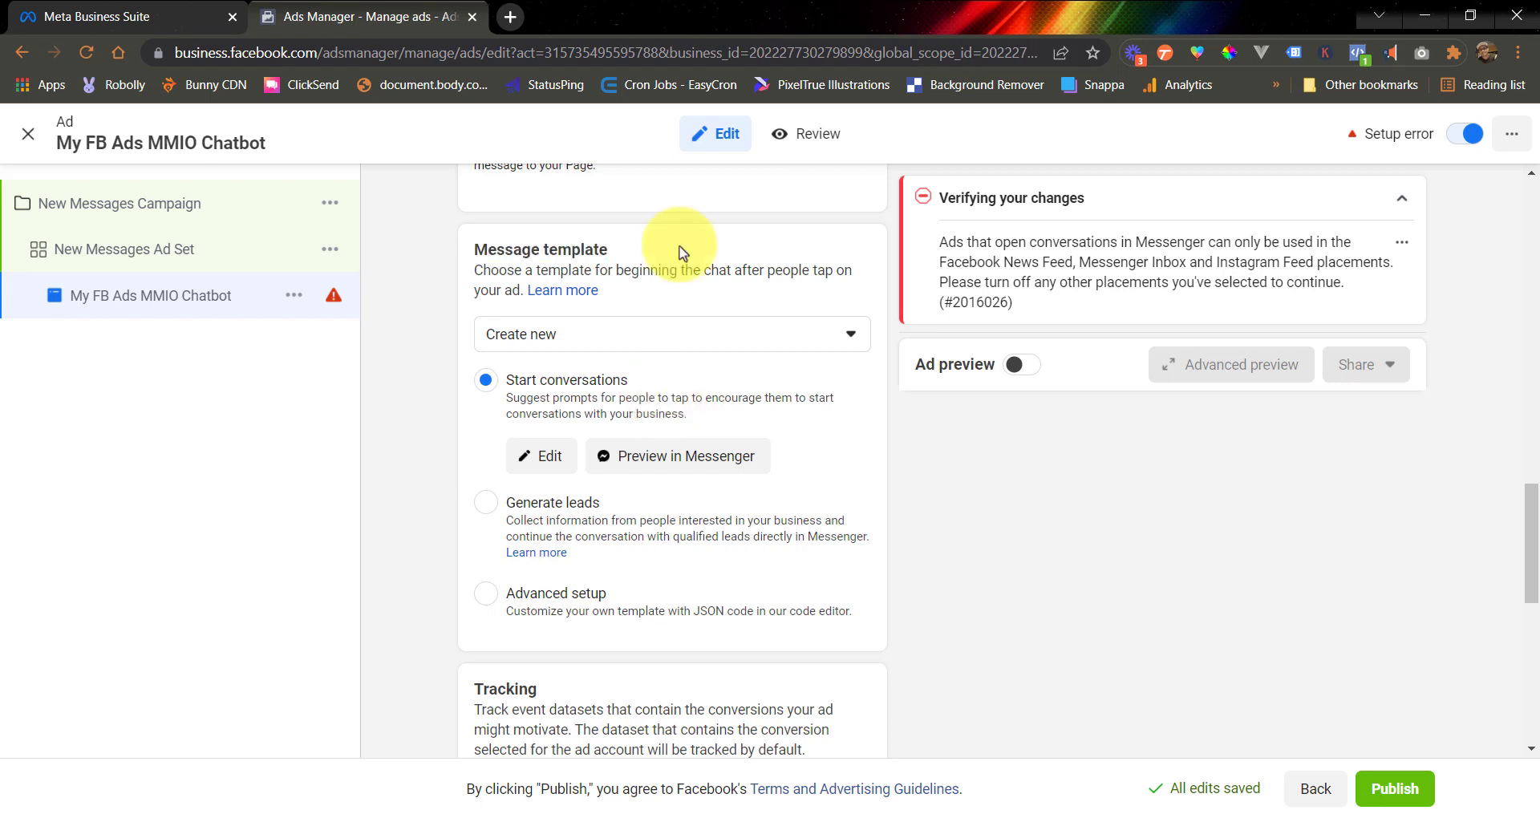
left_click(660, 329)
left_click(545, 382)
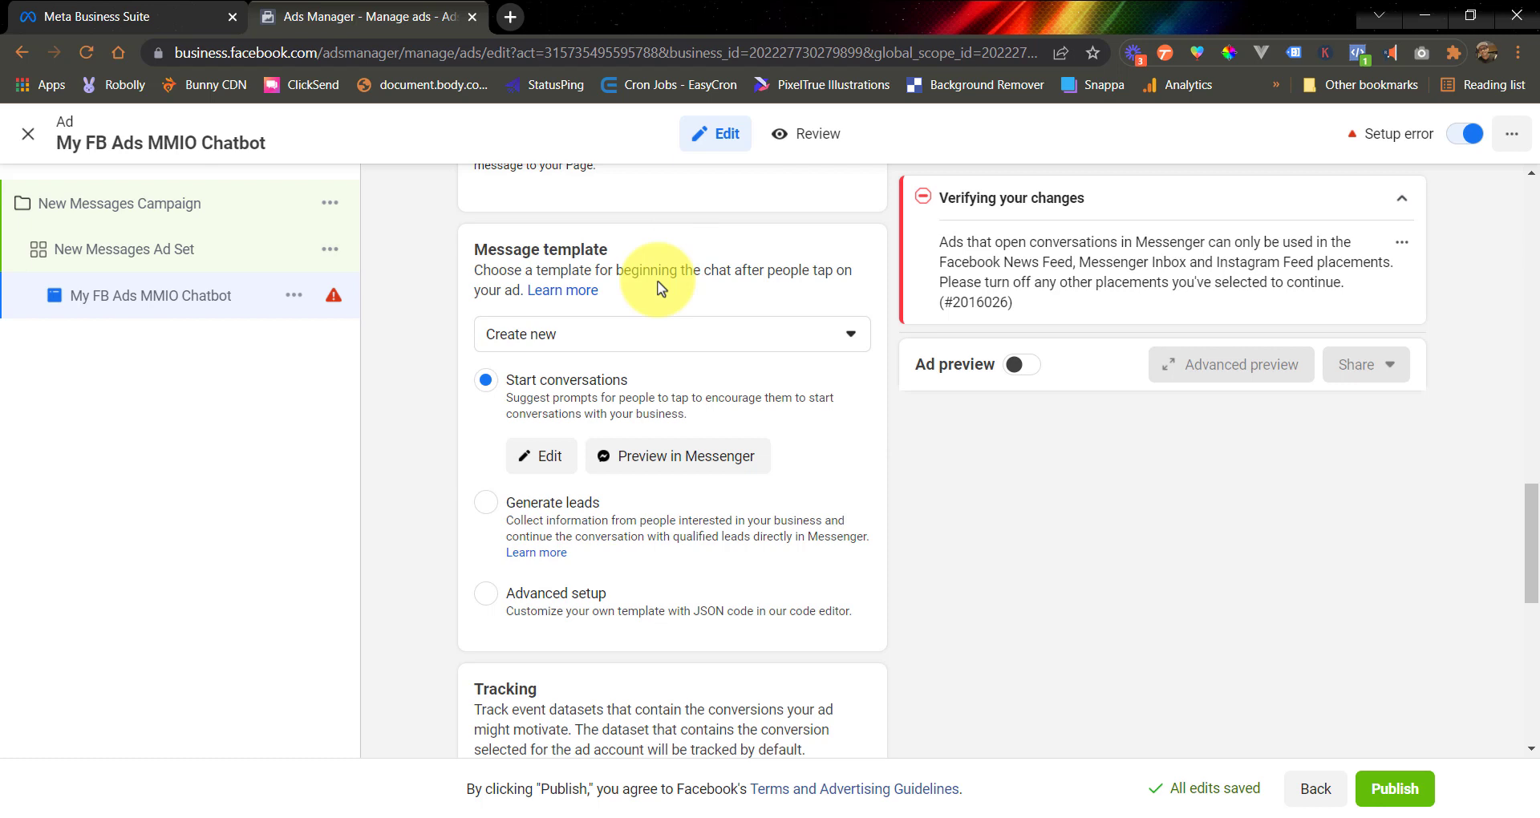
left_click(642, 334)
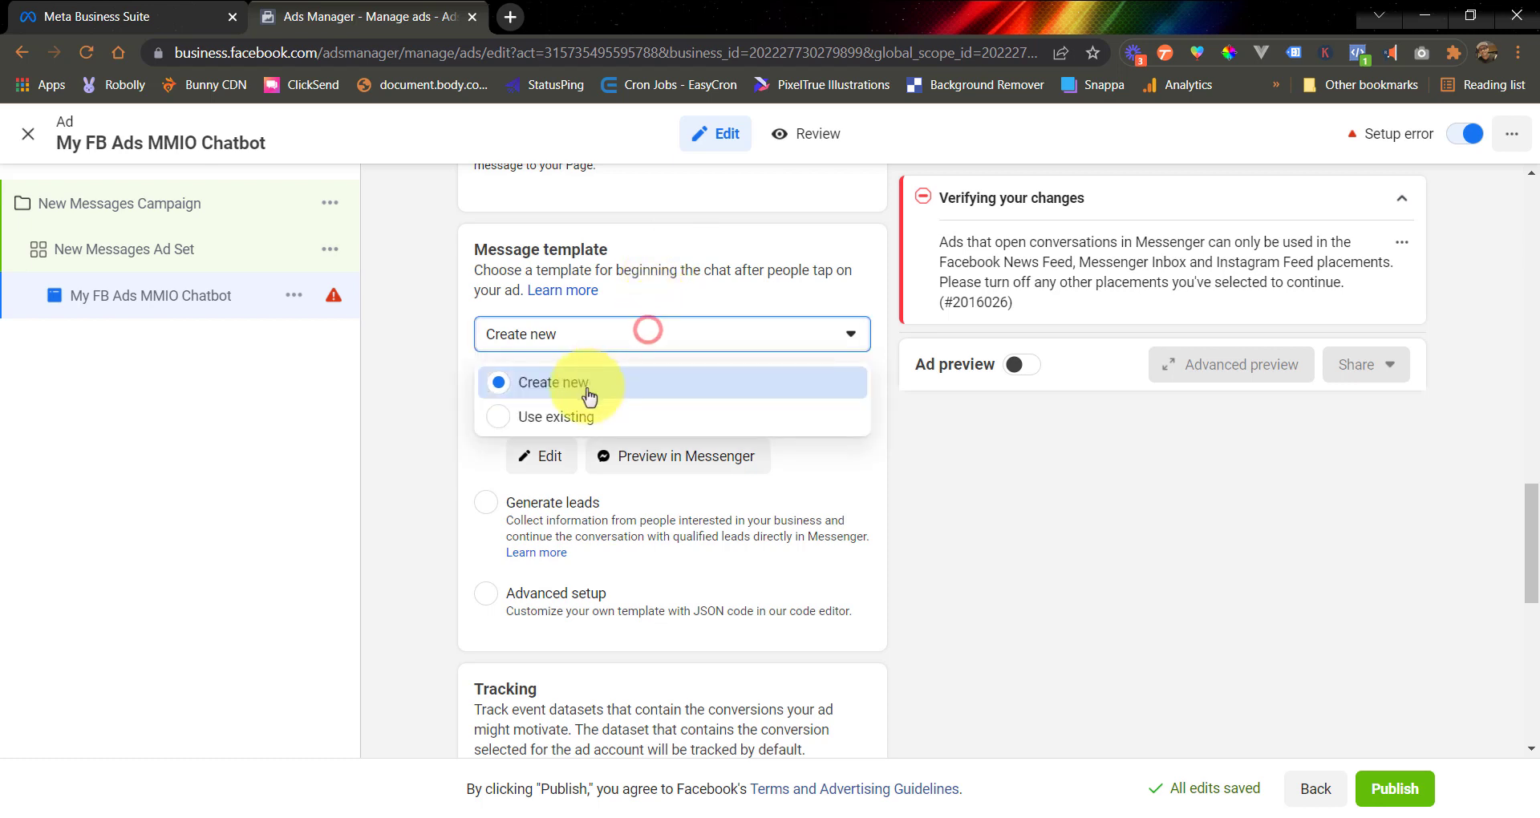
left_click(585, 390)
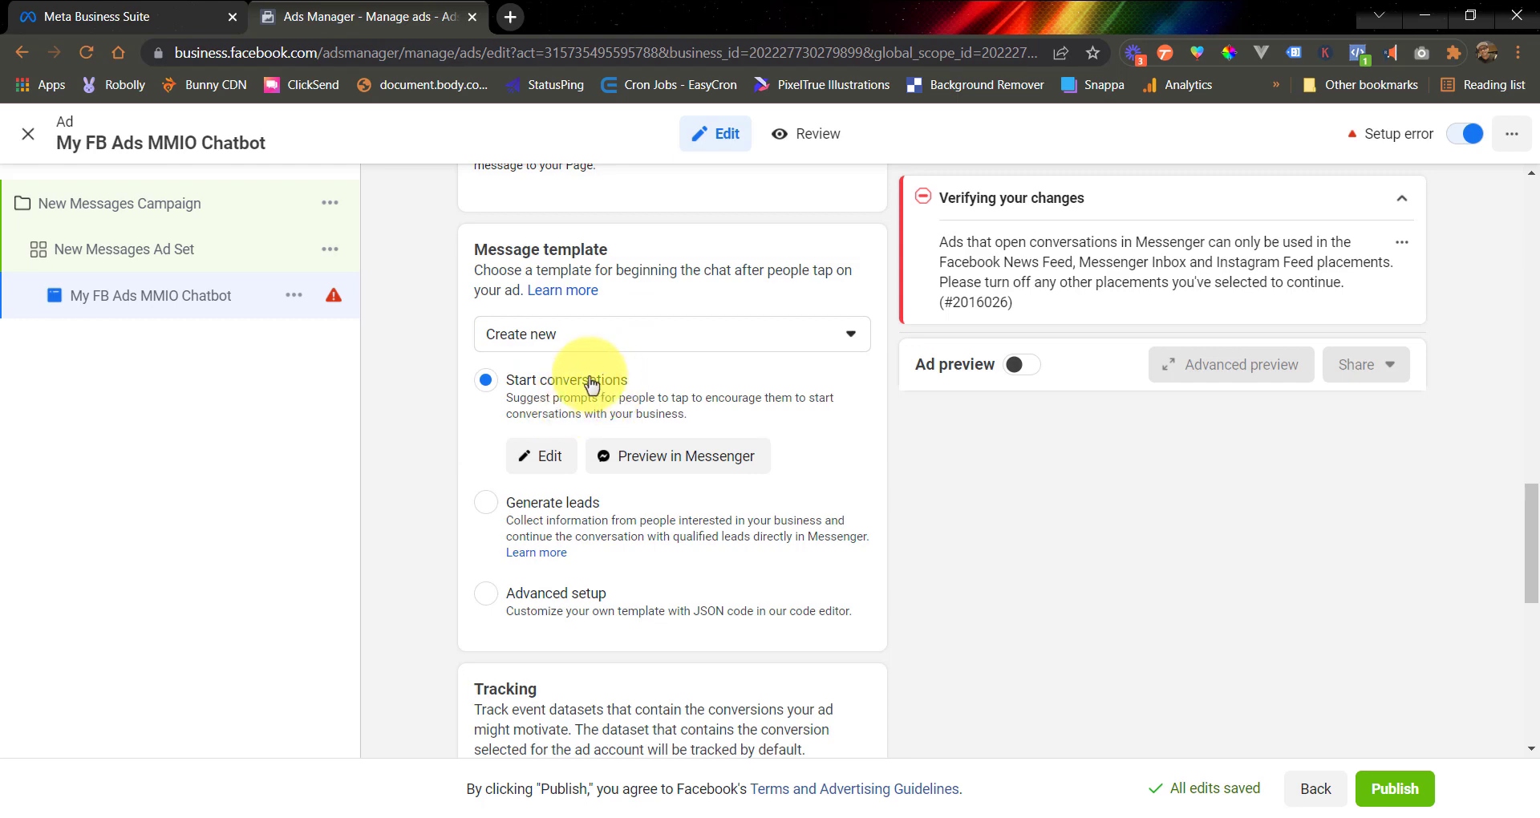
Edit the message template to use a Text & image greeting with the 256 × 197 house photo from the account images.
left_click(546, 457)
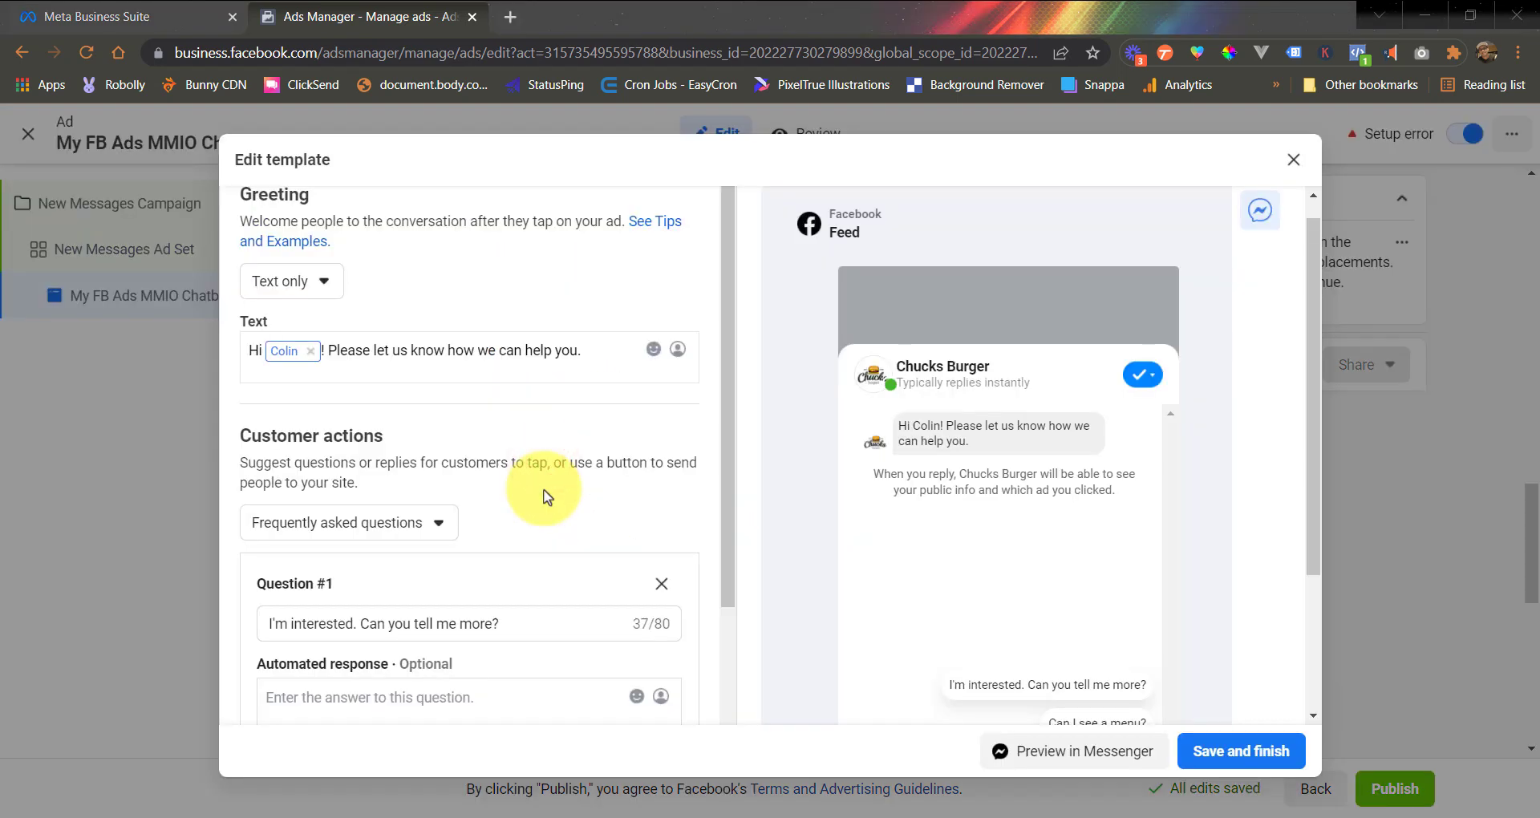
left_click(325, 282)
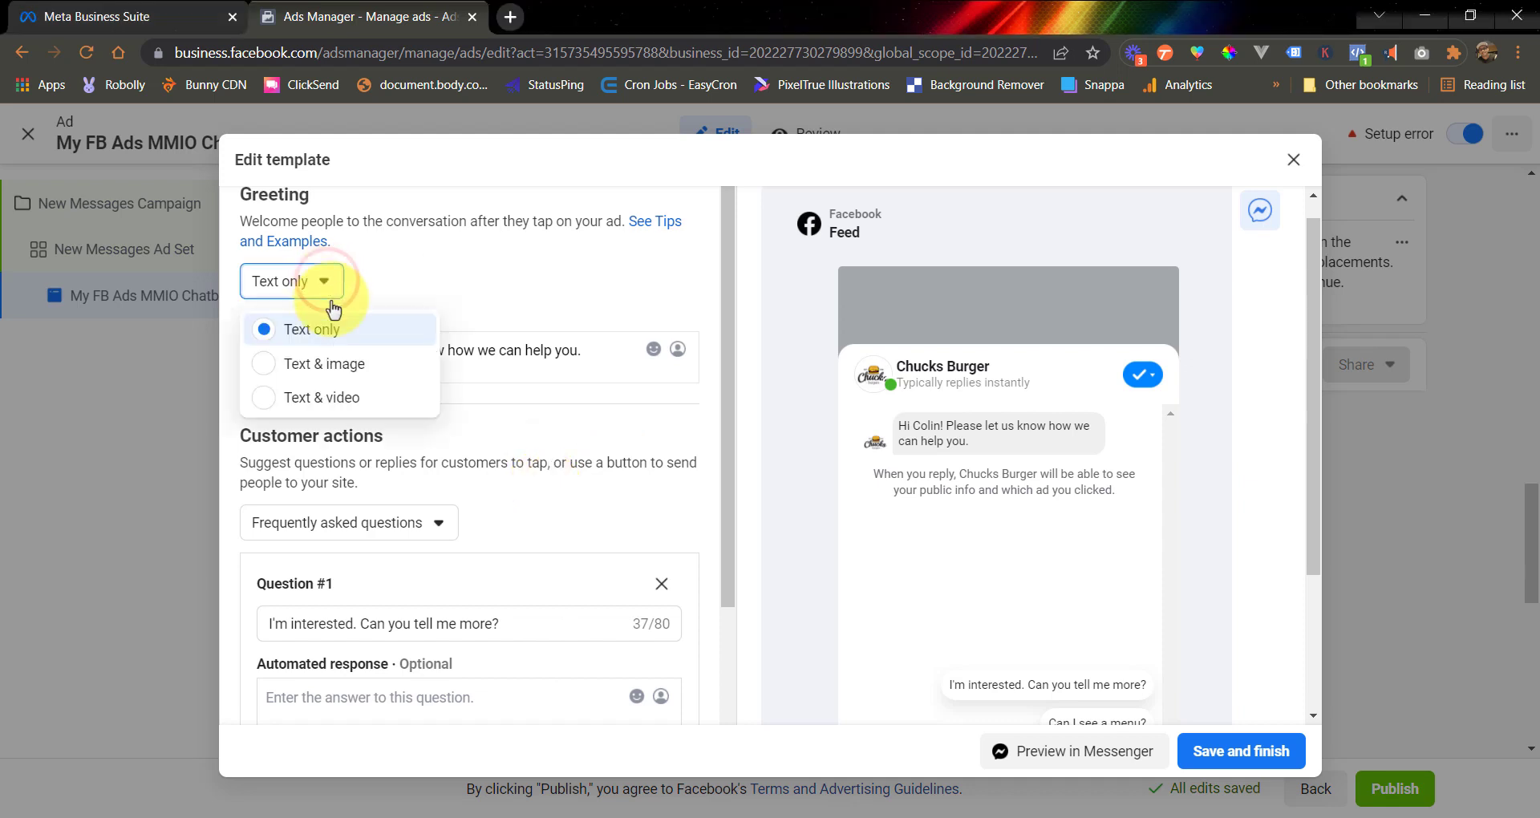
left_click(334, 371)
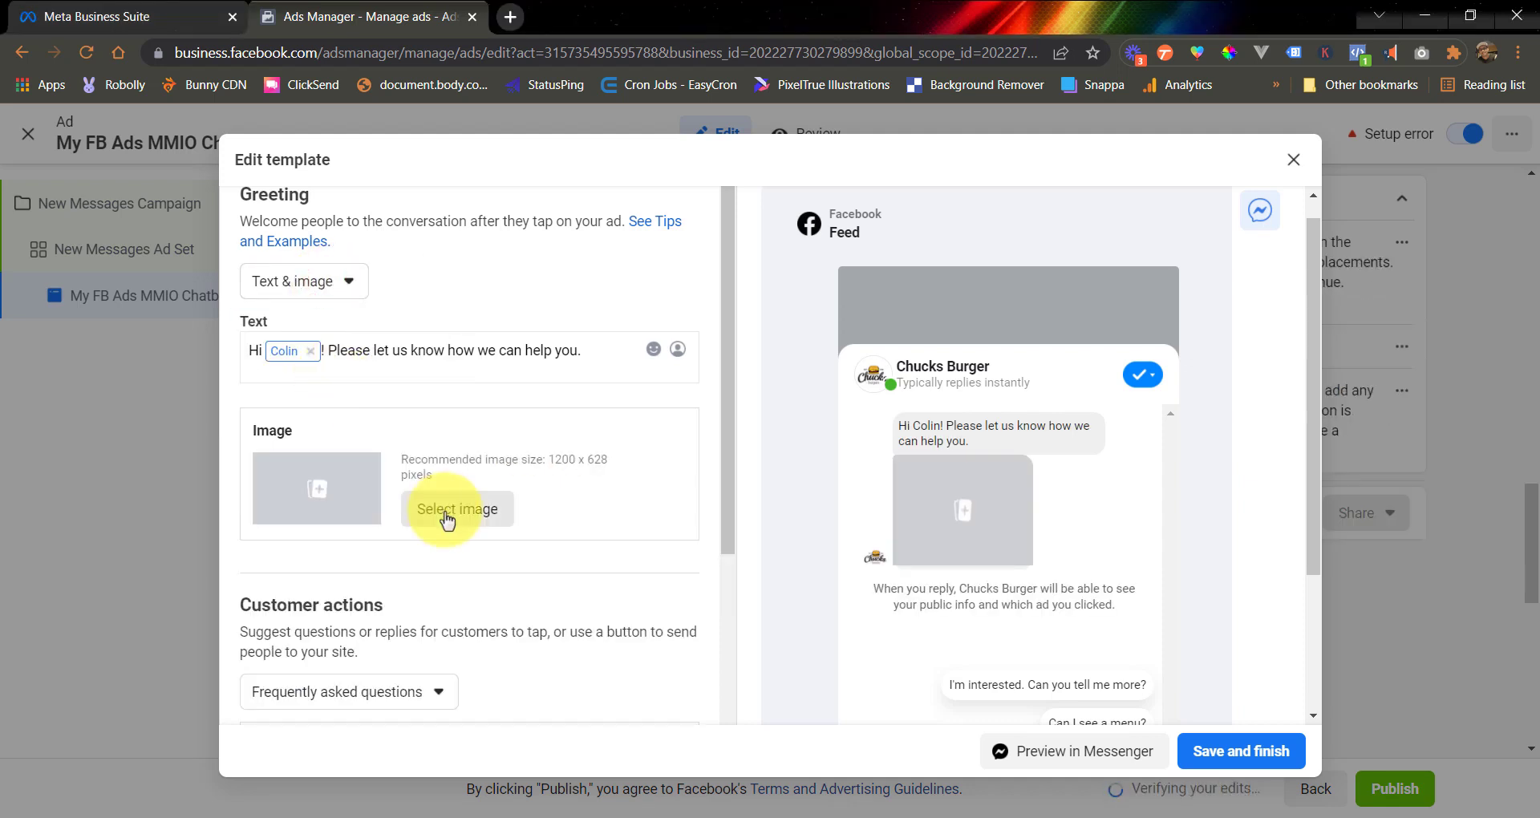
left_click(447, 513)
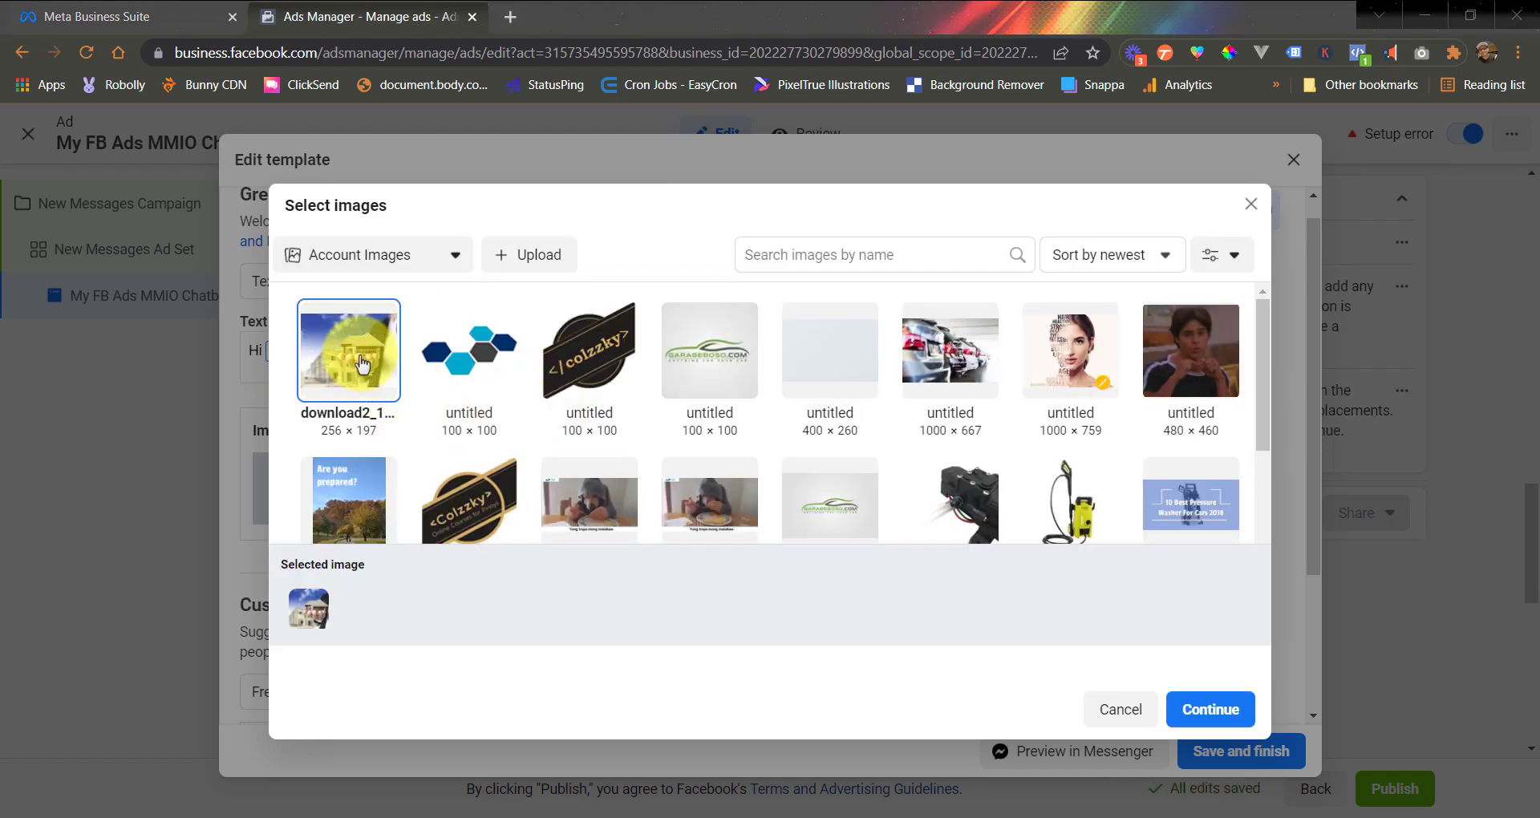
left_click(1229, 716)
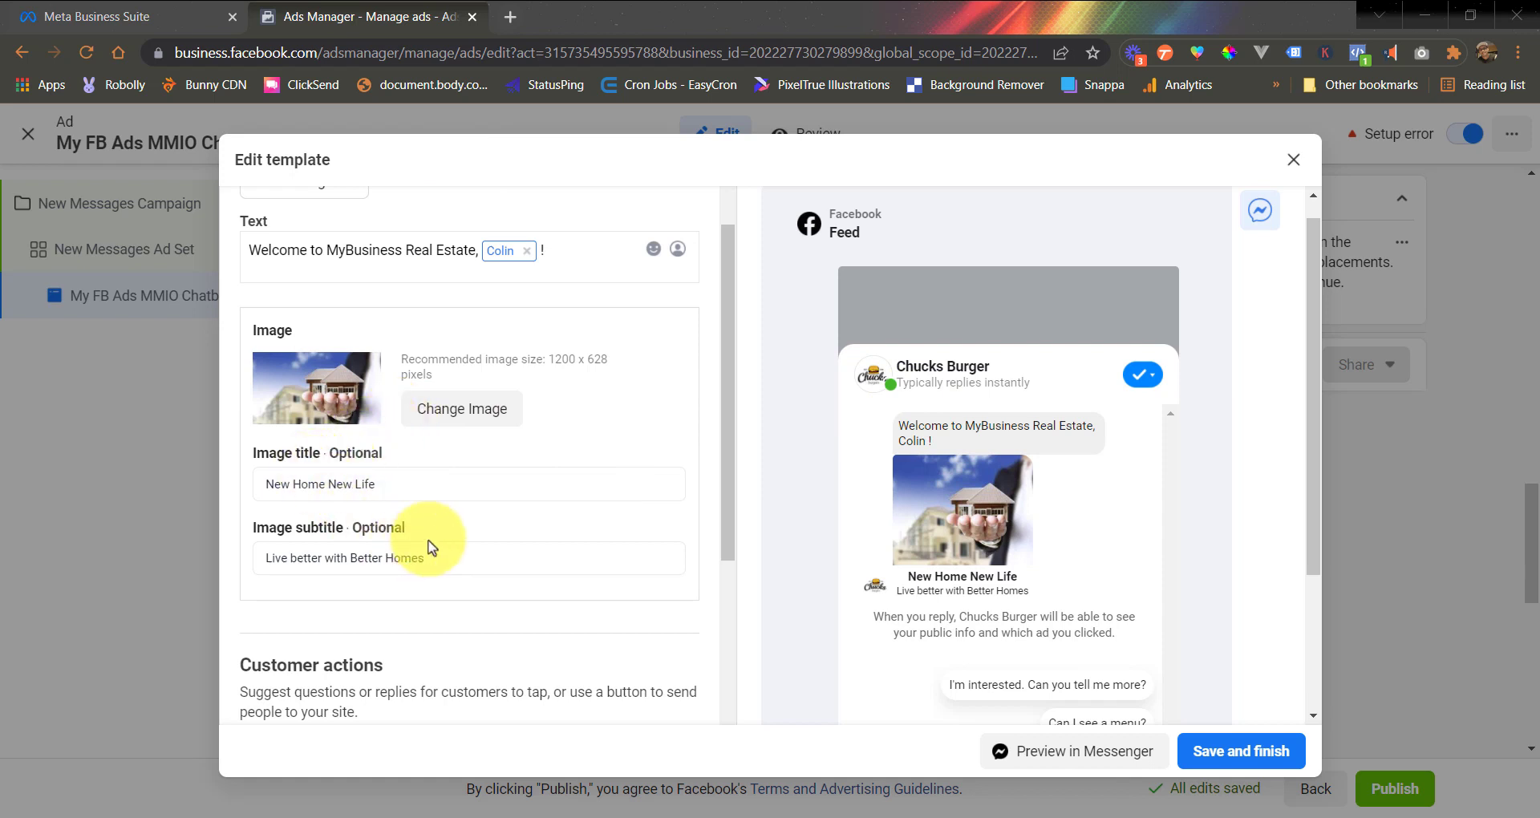
Switch the message template's customer actions from Frequently asked questions to Quick replies.
scroll(378, 462, "up", 2)
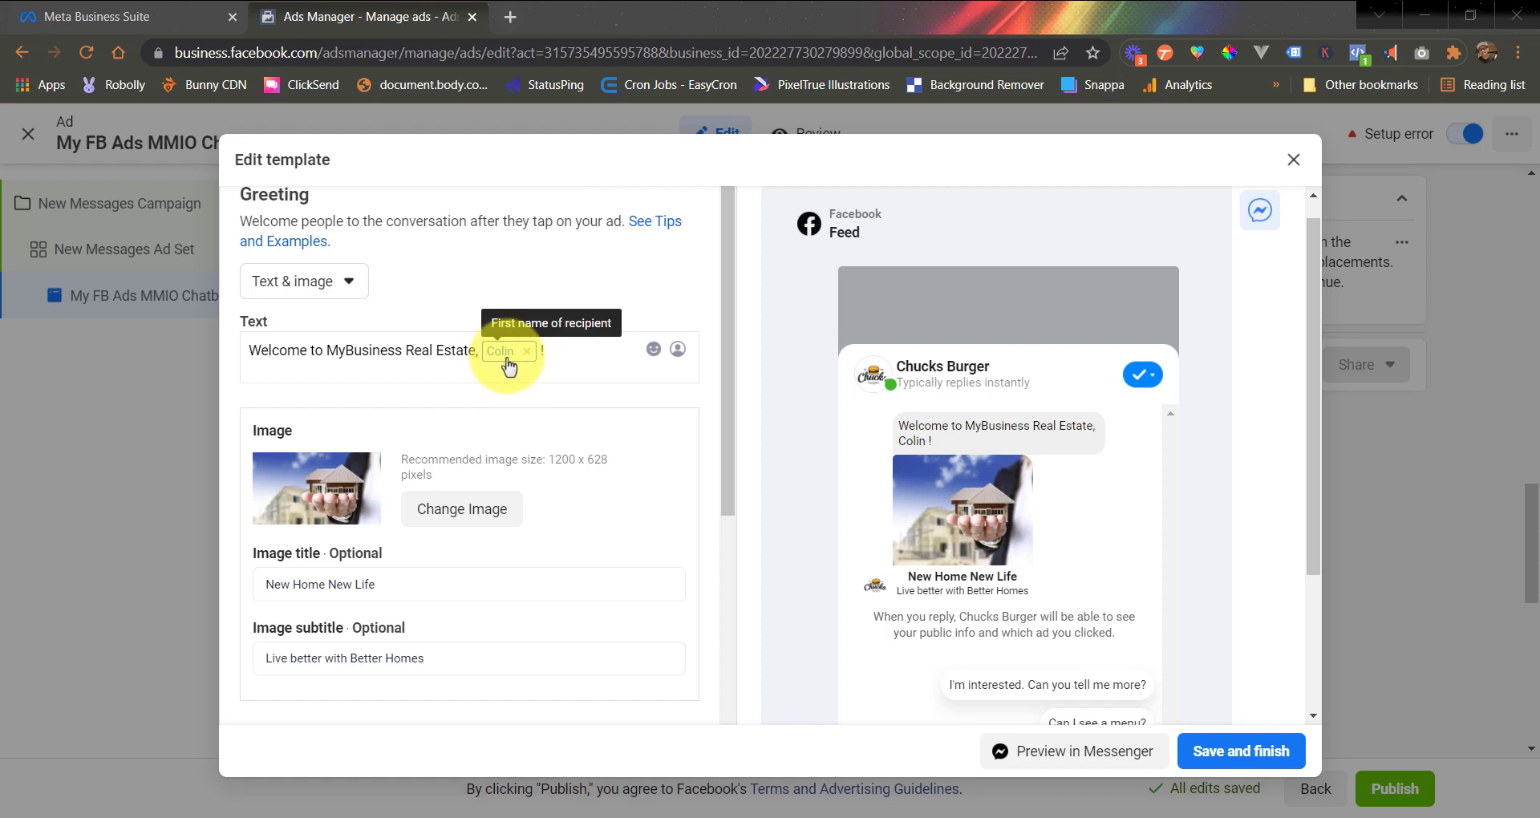
scroll(490, 406, "down", 5)
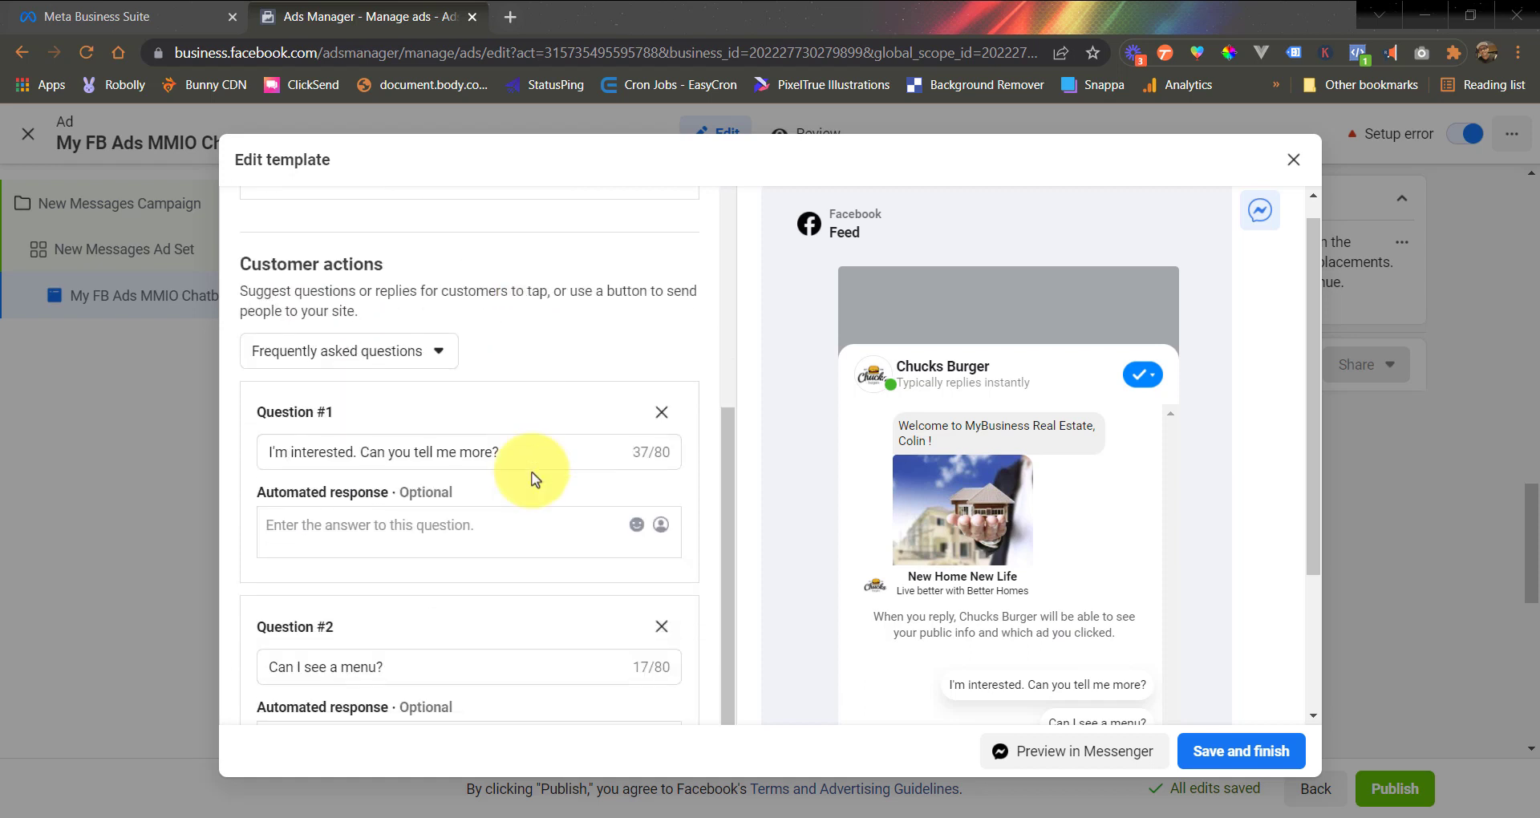
left_click(377, 350)
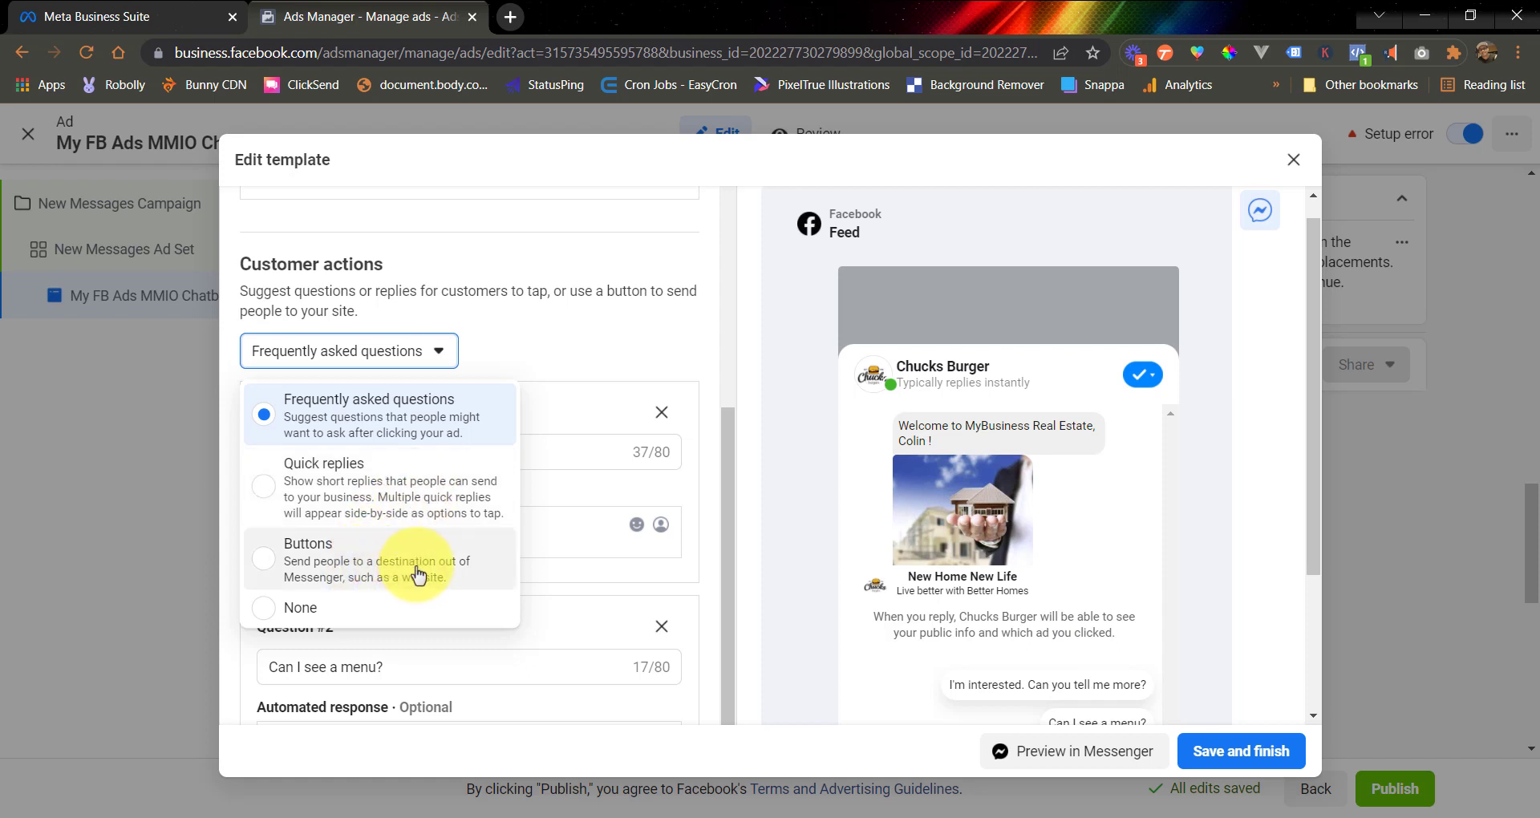
left_click(373, 502)
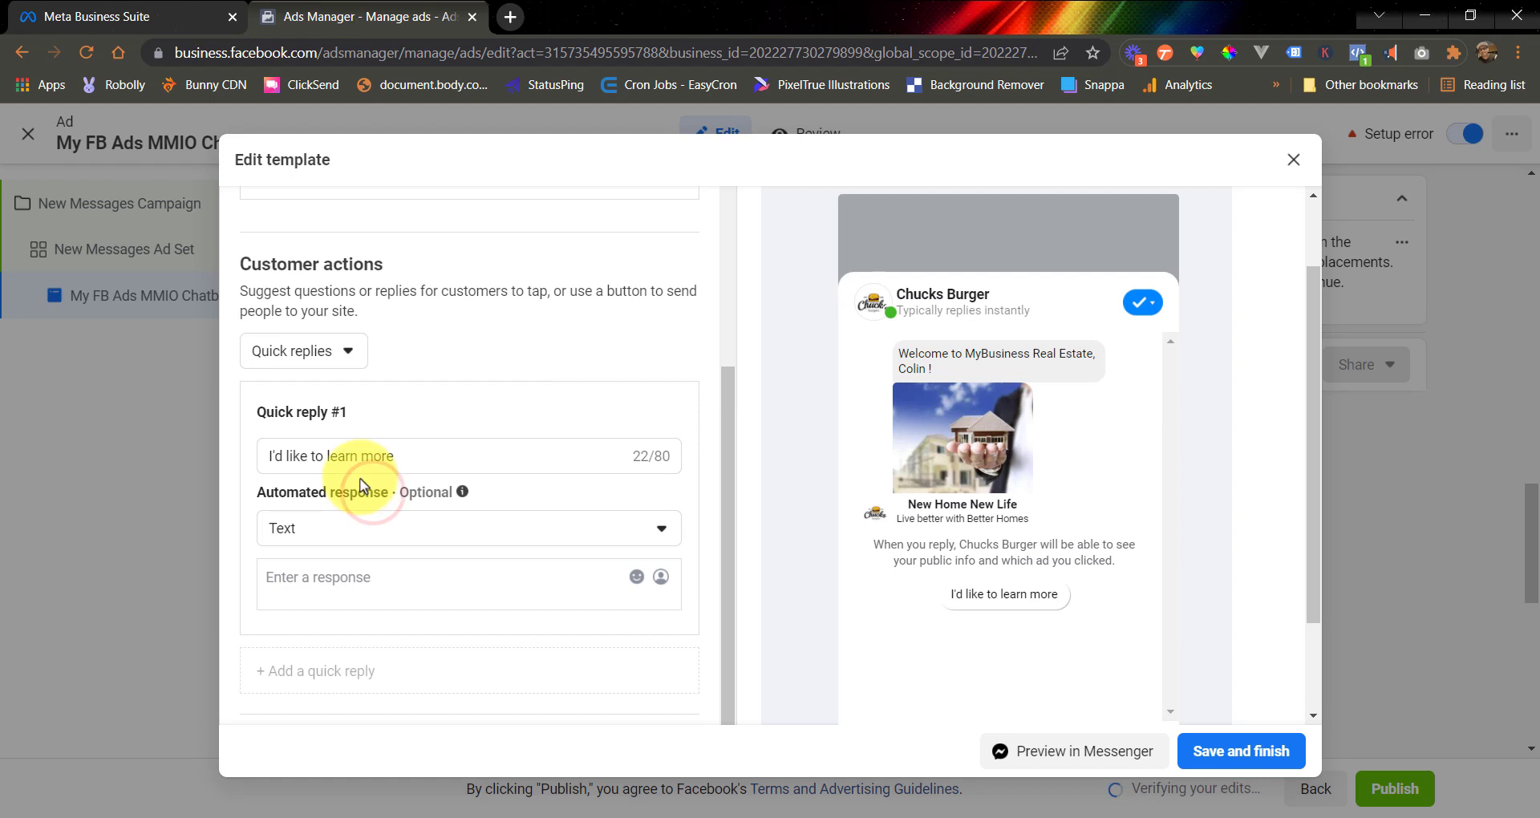
Set the automated response of Quick reply #1 to Connect your bot and make its bot payload ready for entry.
scroll(368, 509, "down", 1)
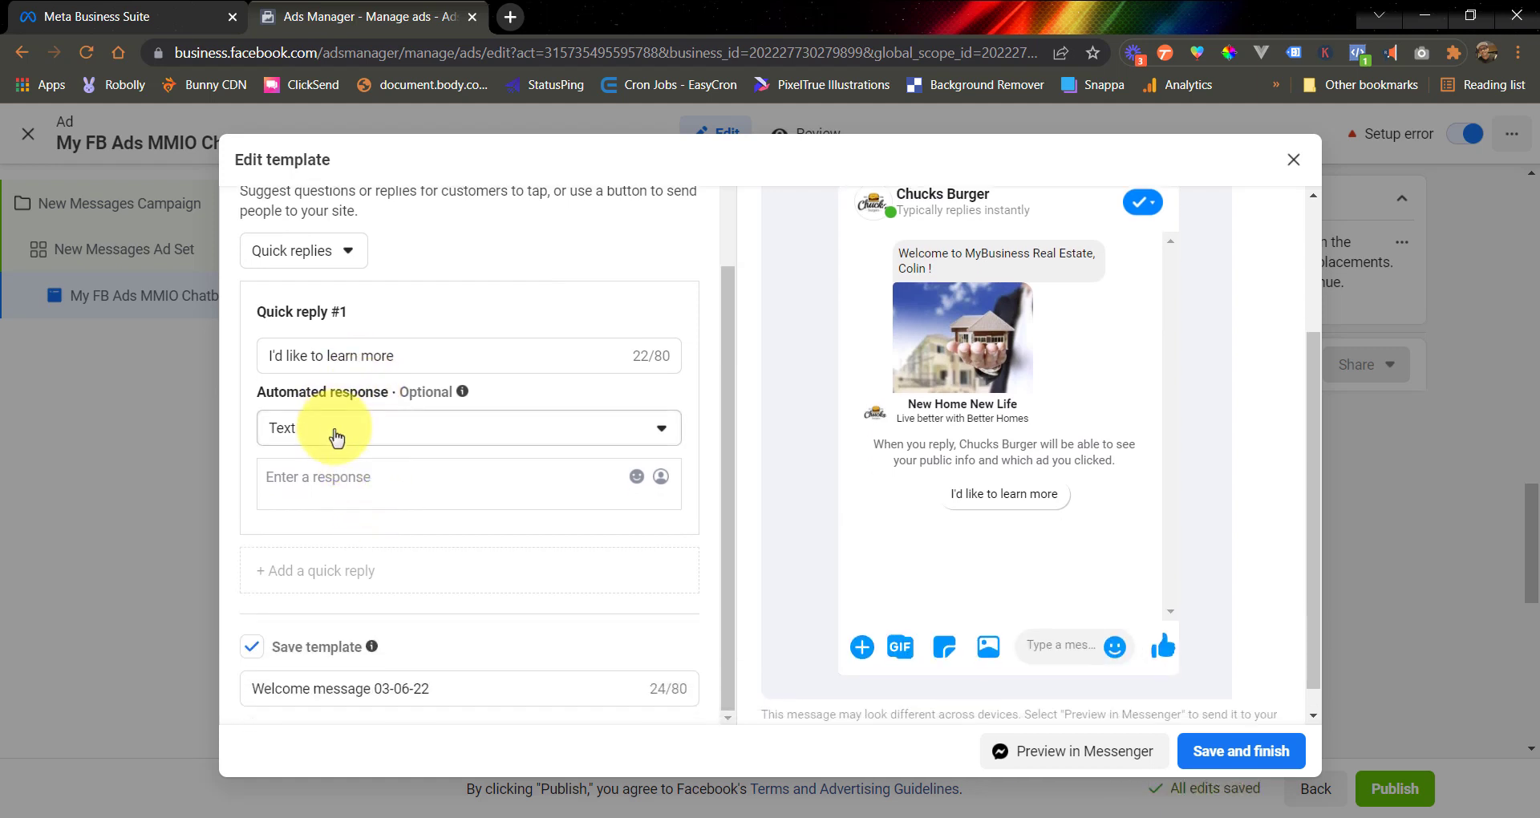
left_click(336, 435)
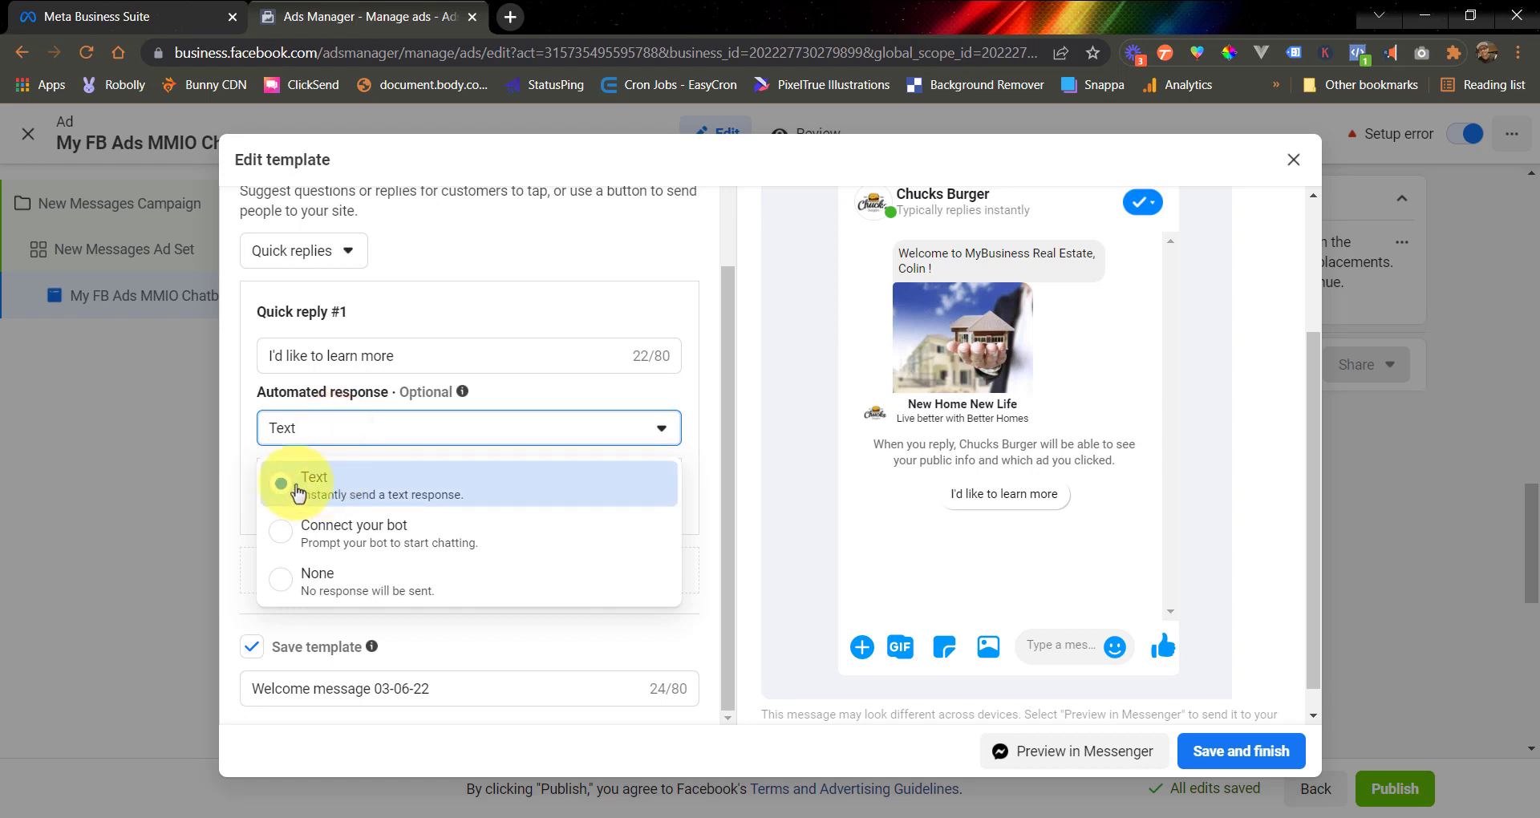
left_click(401, 548)
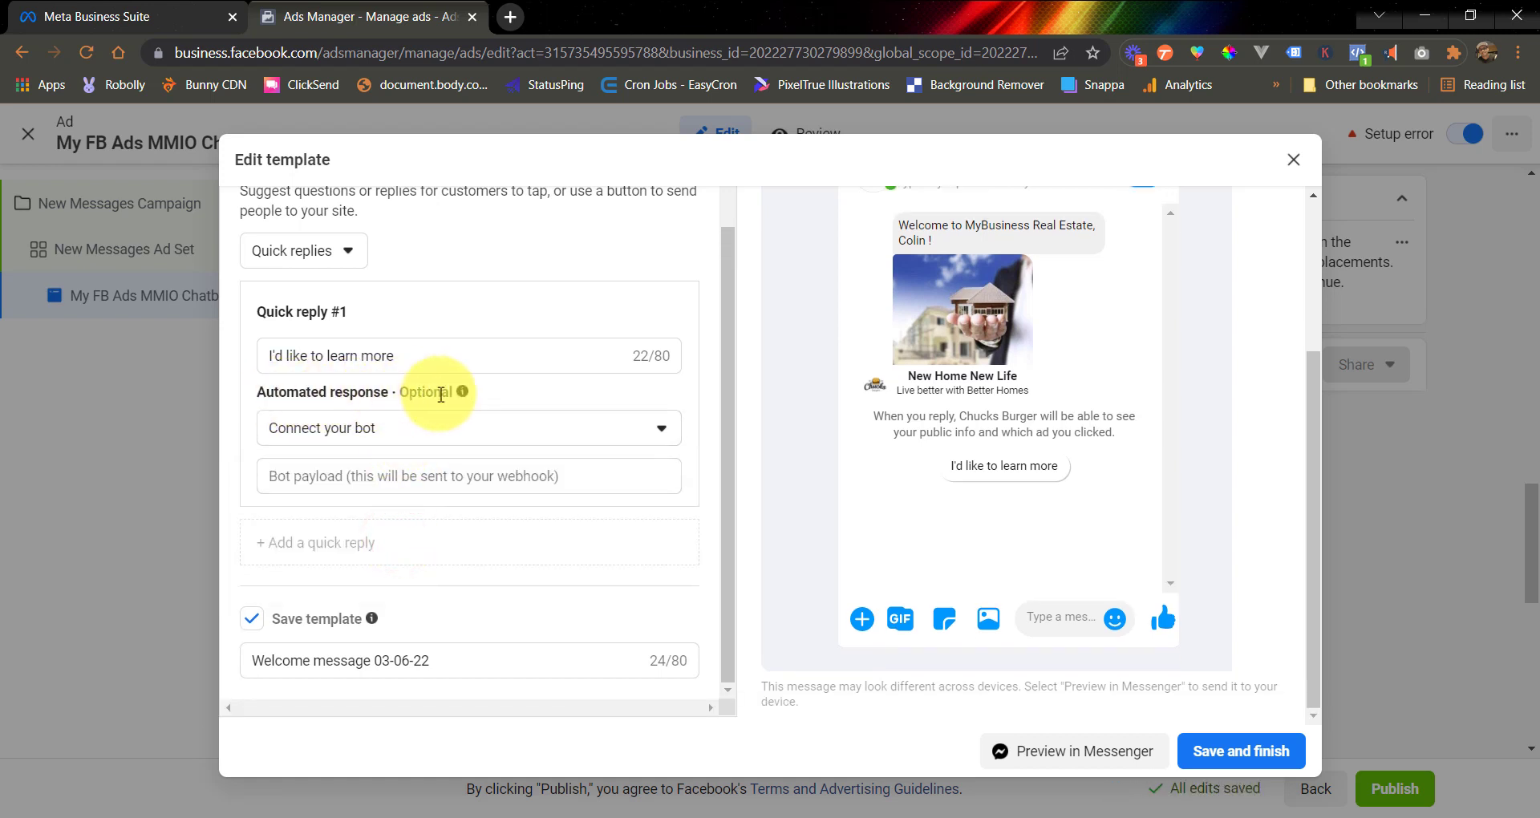
left_click(337, 475)
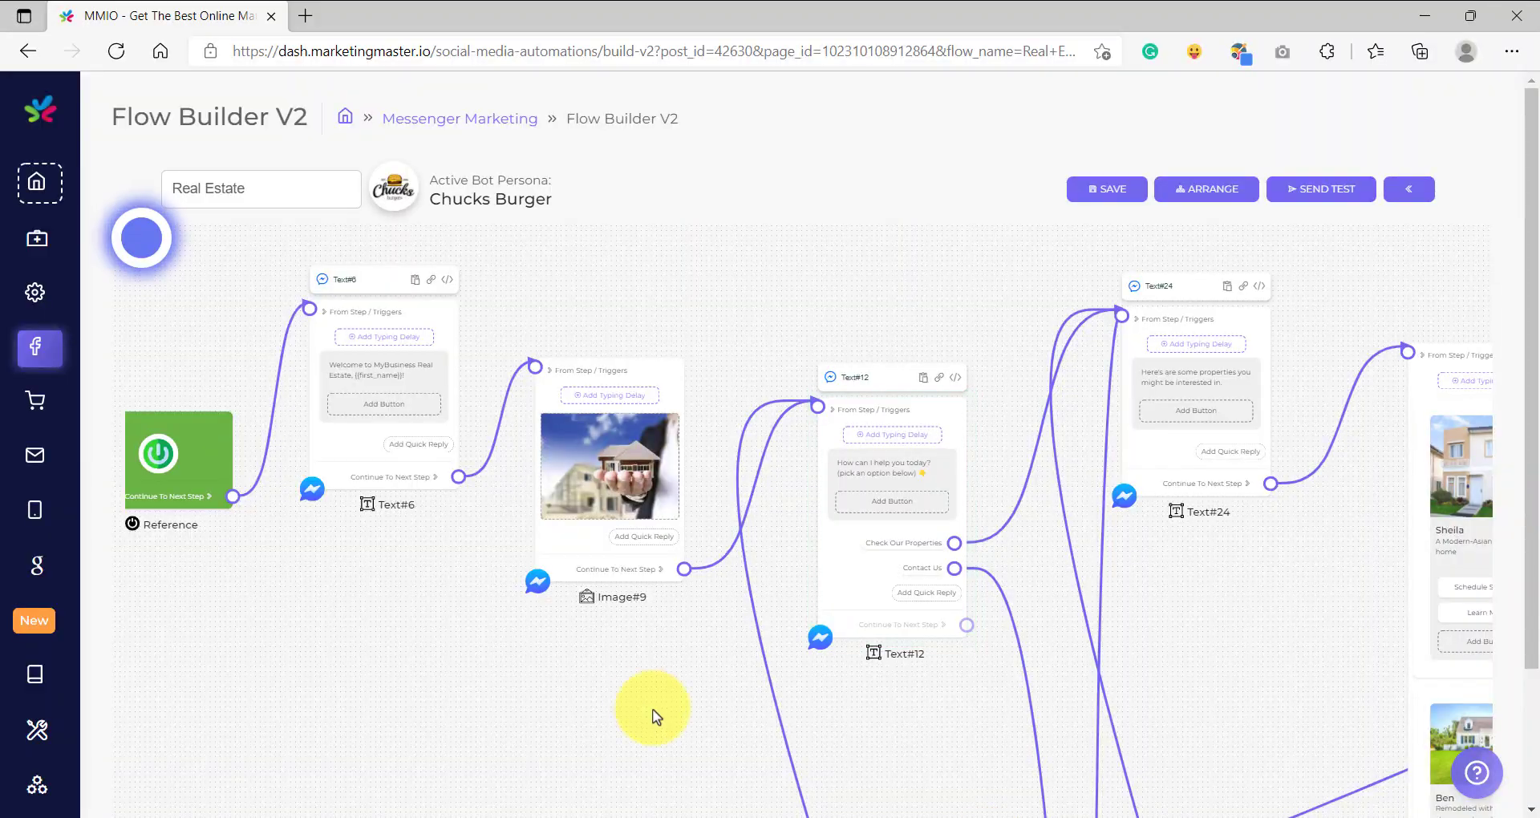
Compare the welcome text, house image and option messages of the Real Estate flow in MMIO Flow Builder with the ad template's greeting in Ads Manager.
scroll(654, 712, "down", 2)
scroll(646, 385, "up", 2)
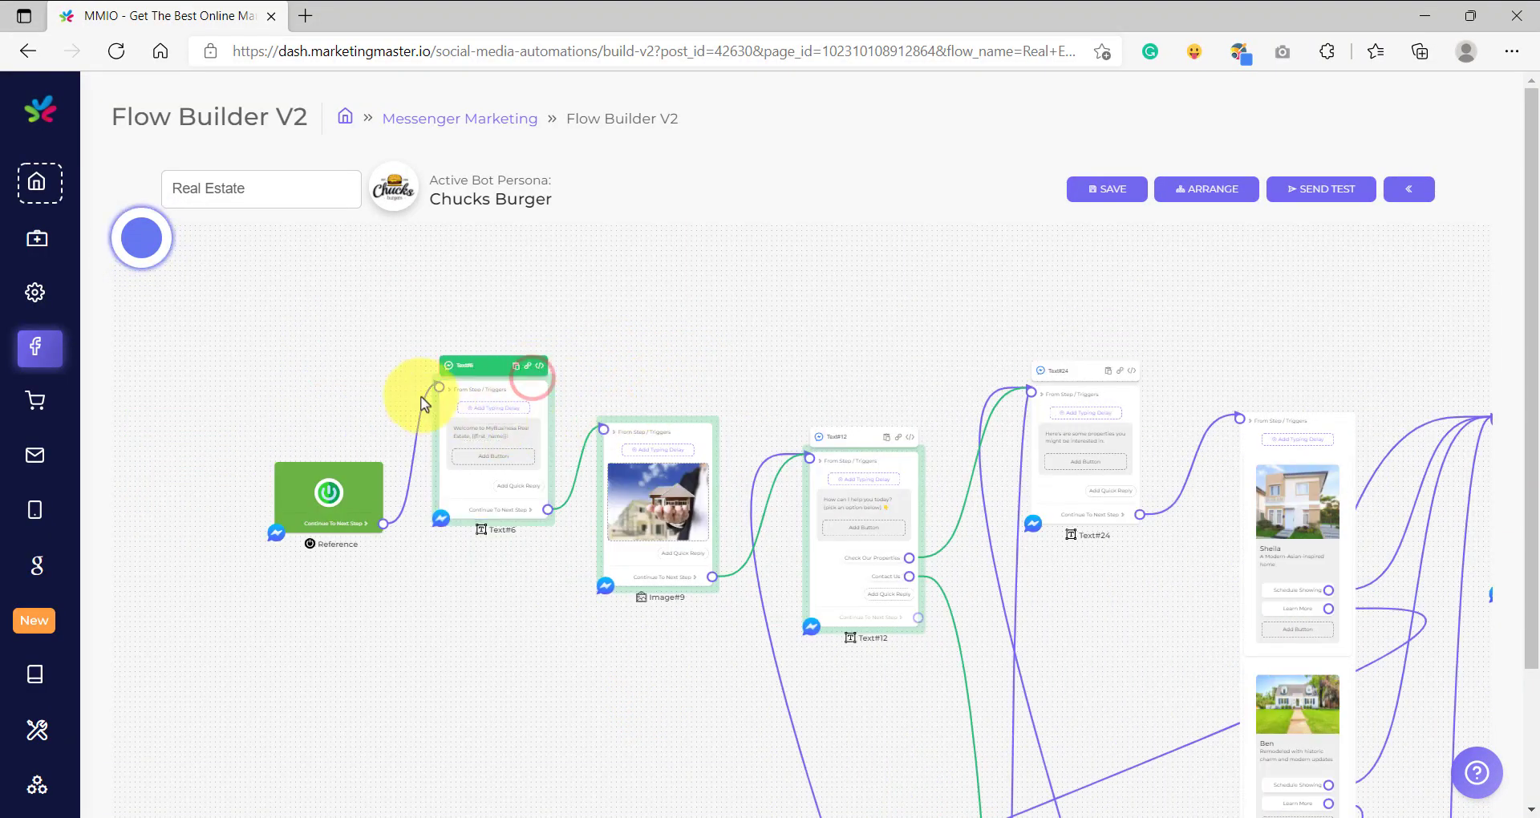
scroll(517, 446, "up", 6)
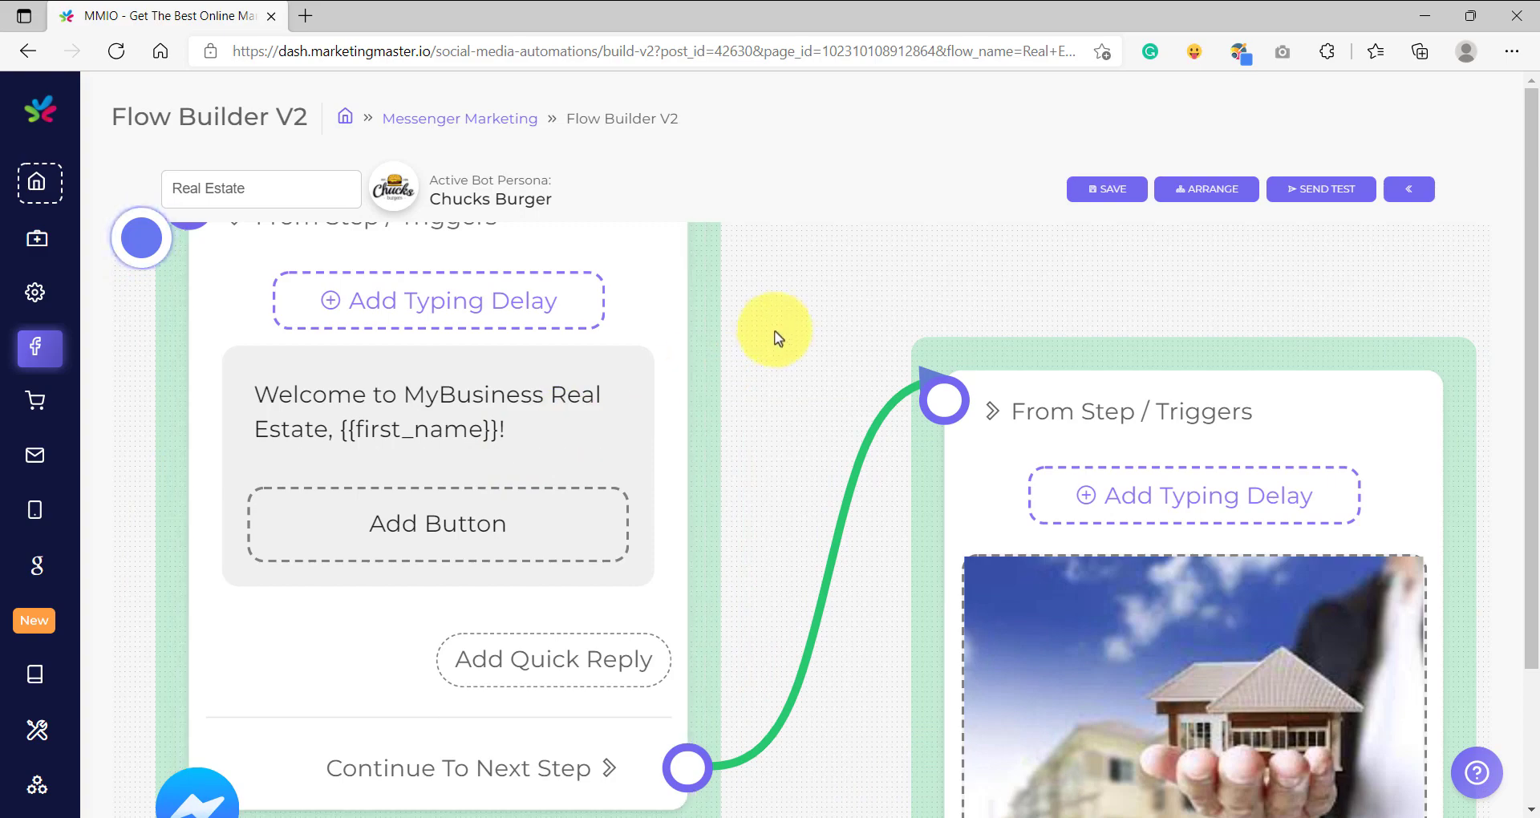
scroll(596, 428, "down", 6)
scroll(678, 501, "up", 4)
scroll(689, 508, "down", 5)
left_click(1048, 321)
scroll(838, 457, "up", 5)
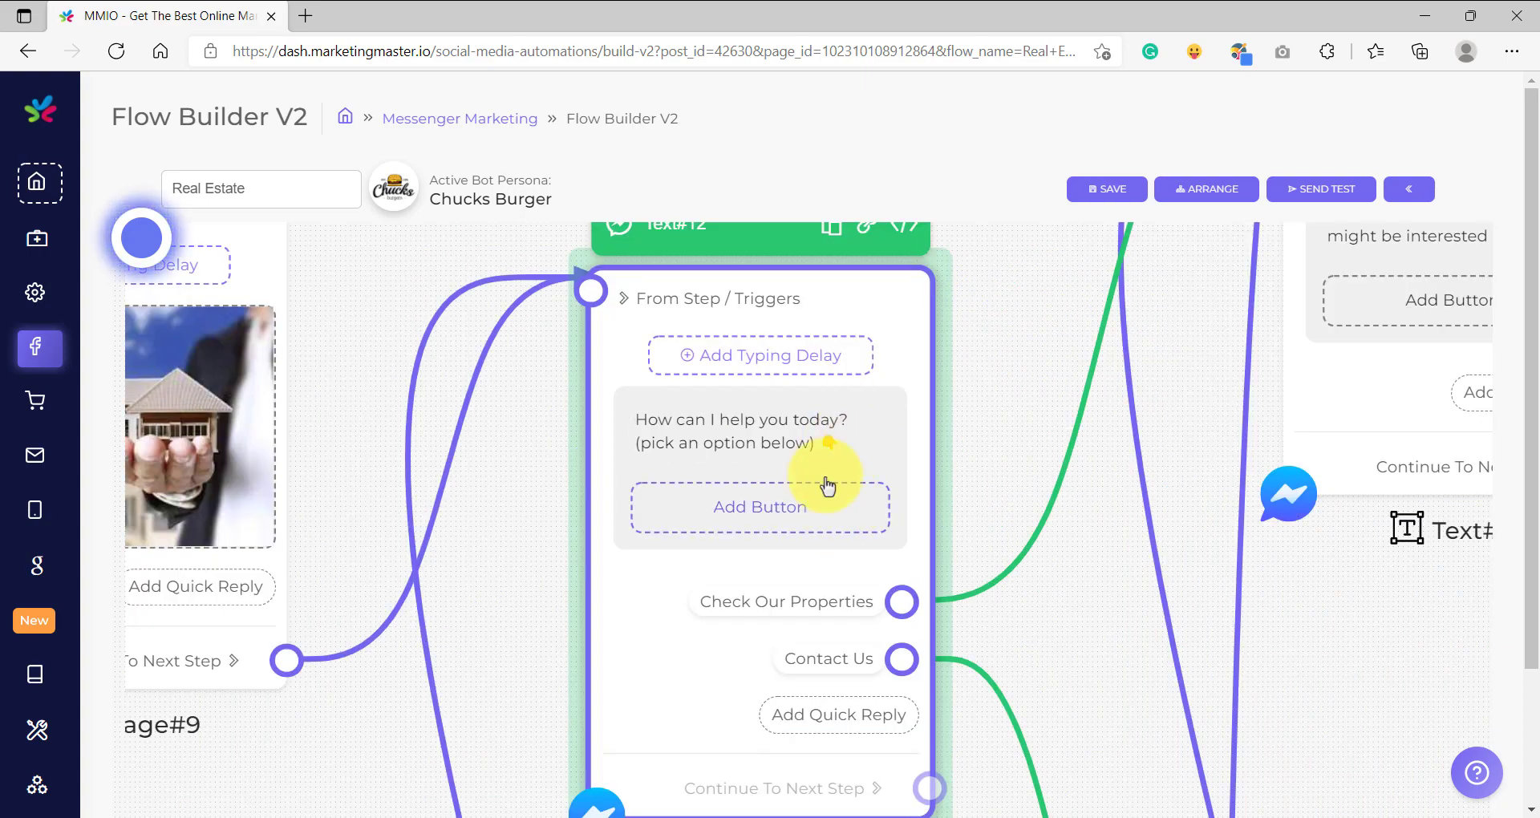
scroll(841, 618, "down", 5)
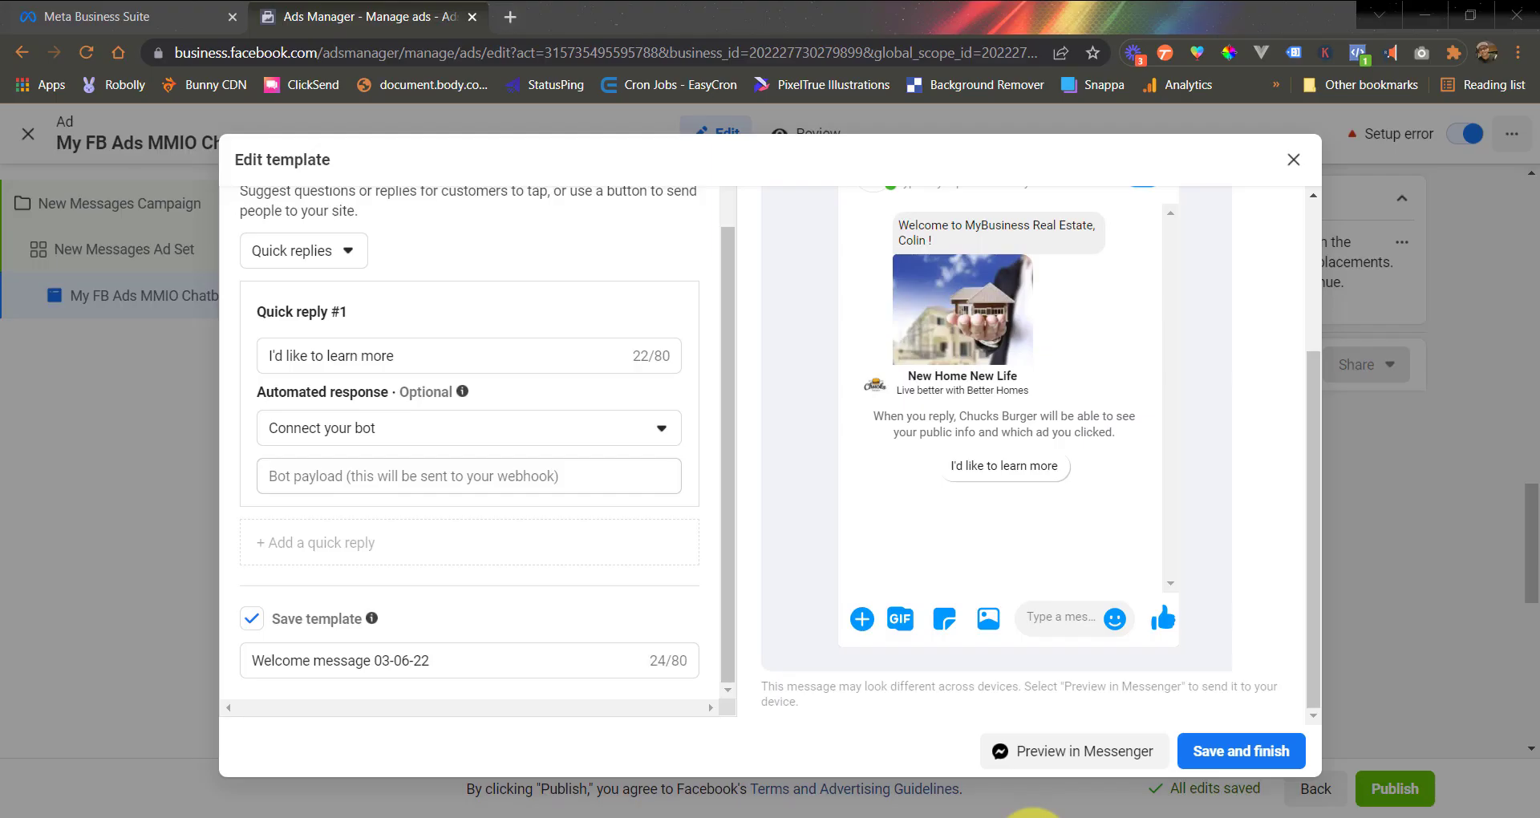
scroll(506, 385, "up", 6)
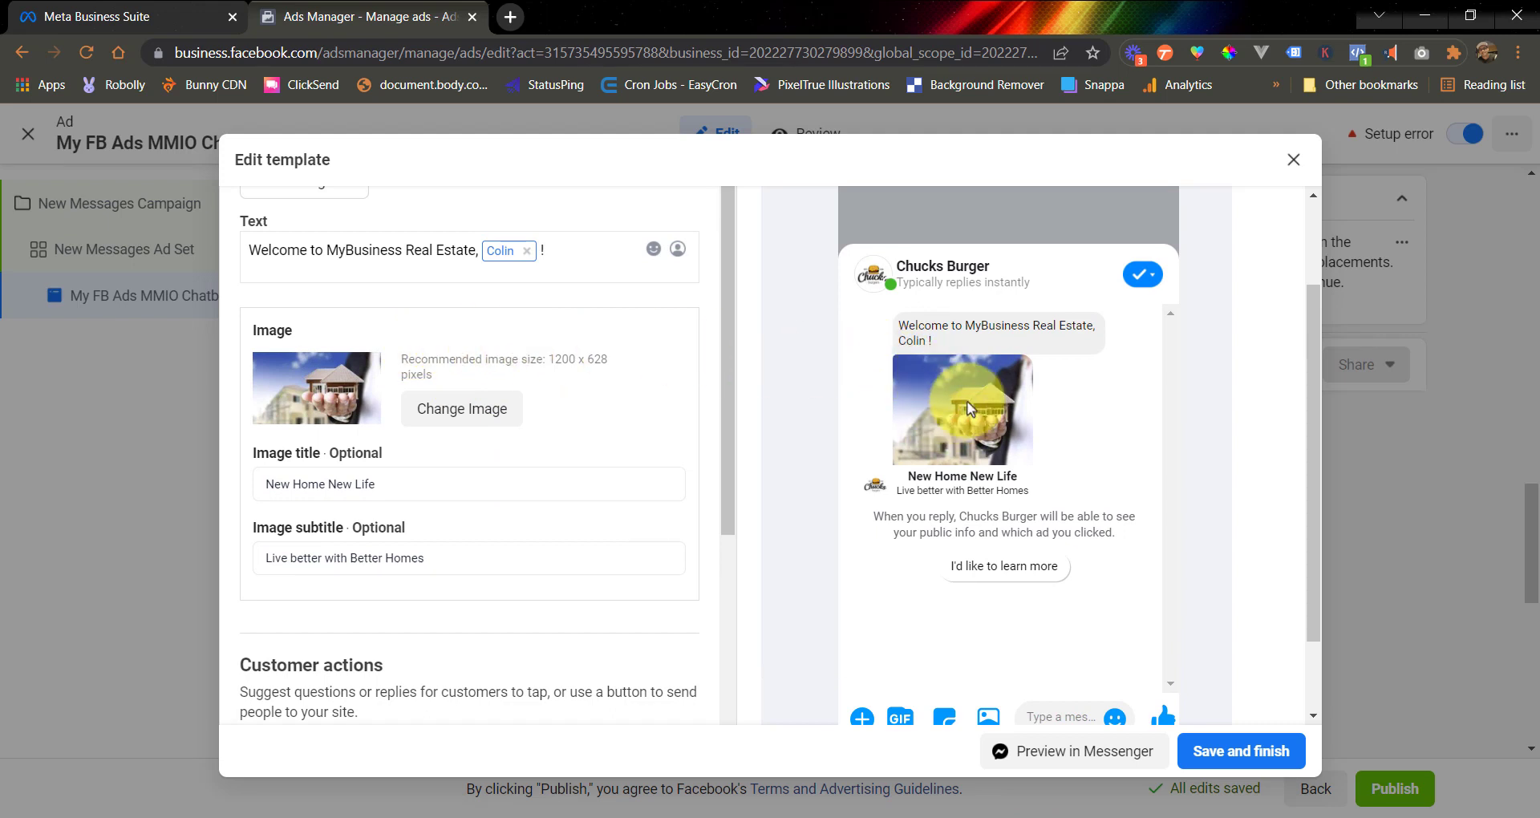
scroll(516, 567, "down", 5)
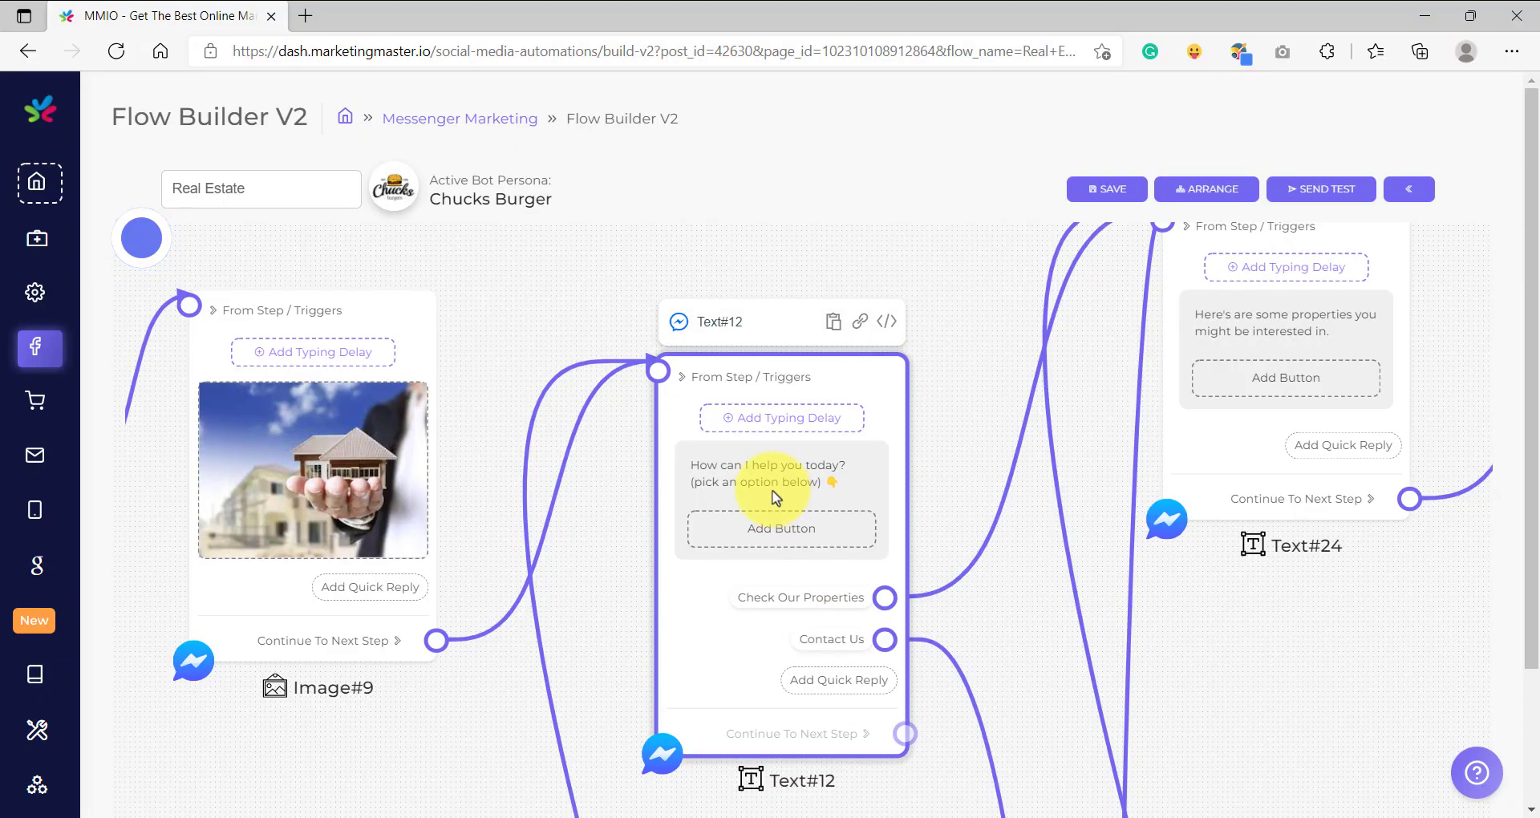
Copy the first quick-reply text of Text#12 in Flow Builder and make Quick reply #1 in Ads Manager read Check Our Properties.
left_click(775, 498)
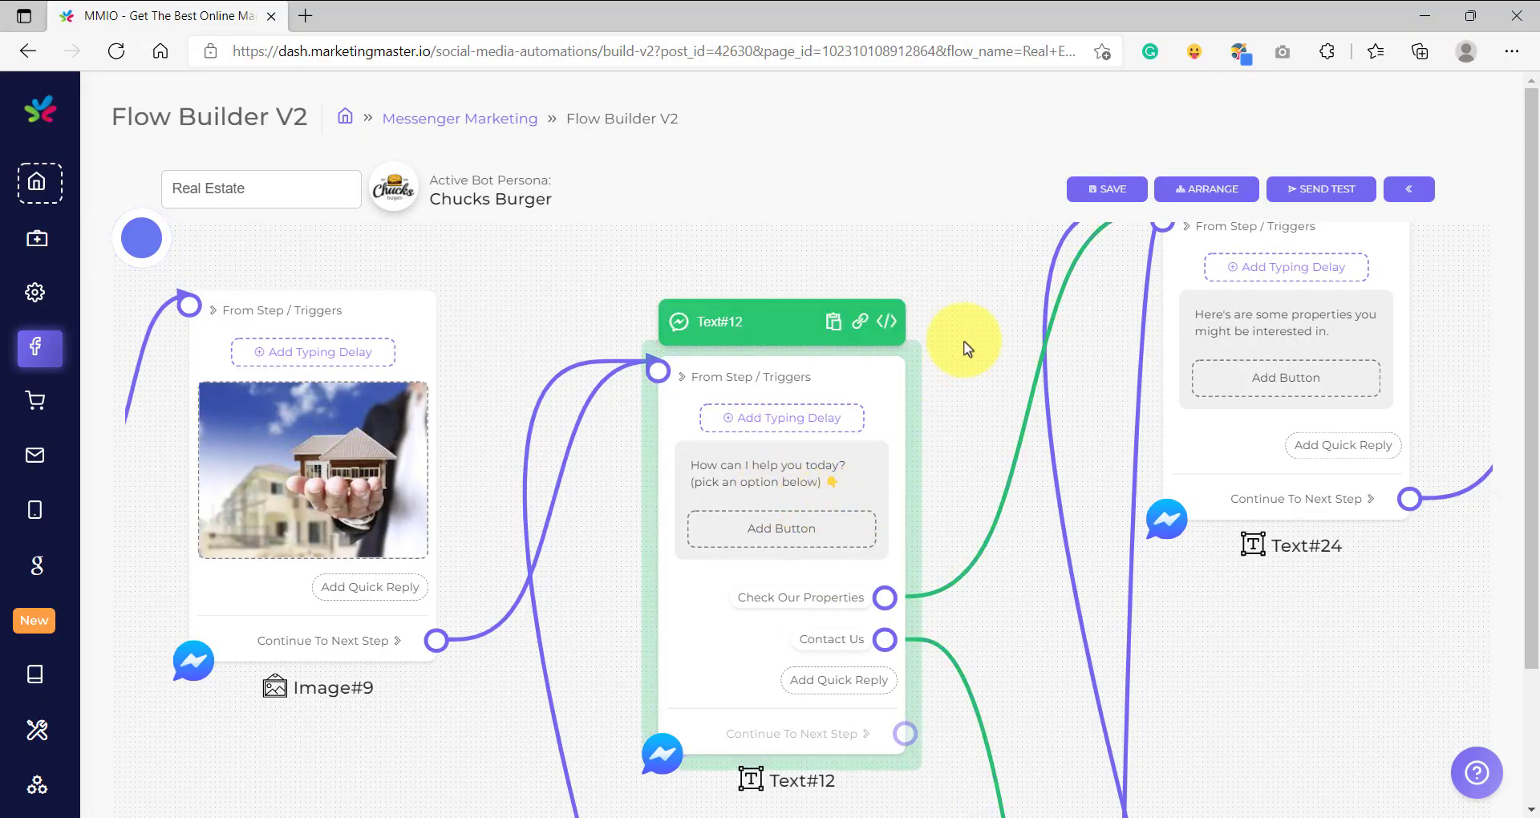
scroll(798, 612, "up", 5)
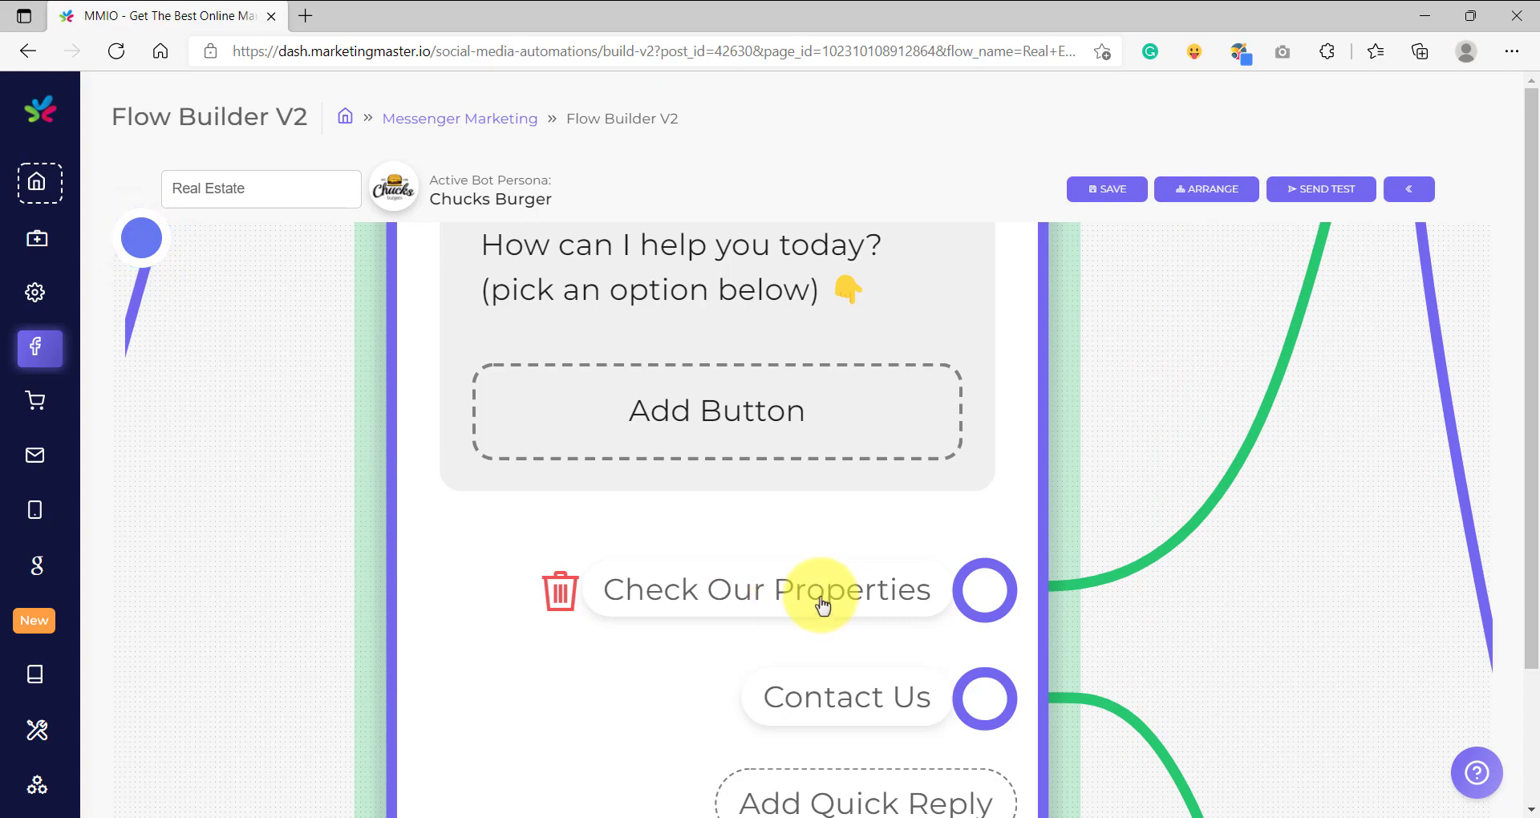
scroll(823, 606, "down", 1)
left_click_drag(1290, 657, 1074, 488)
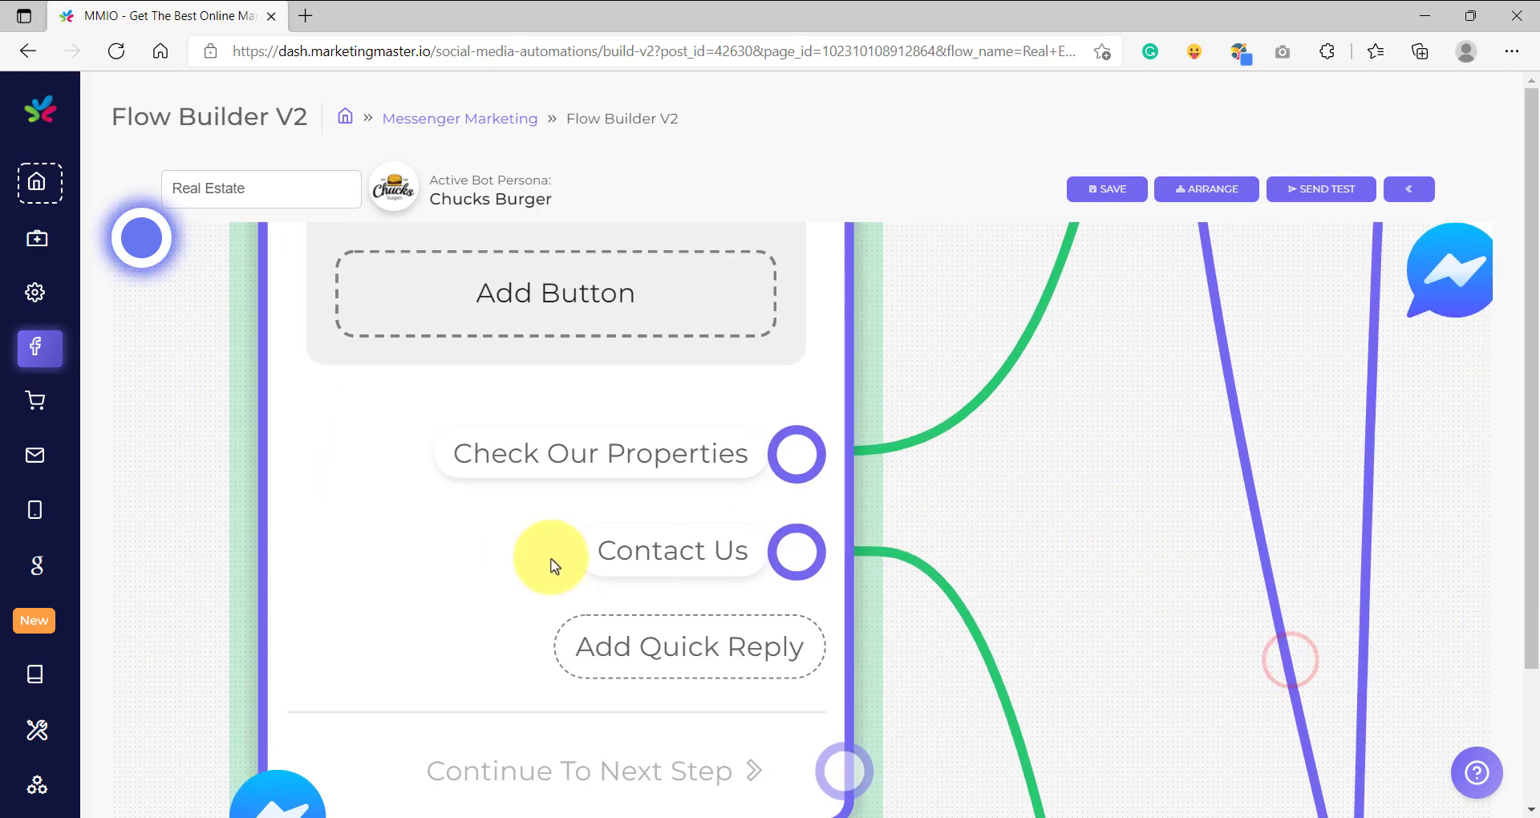
left_click(641, 444)
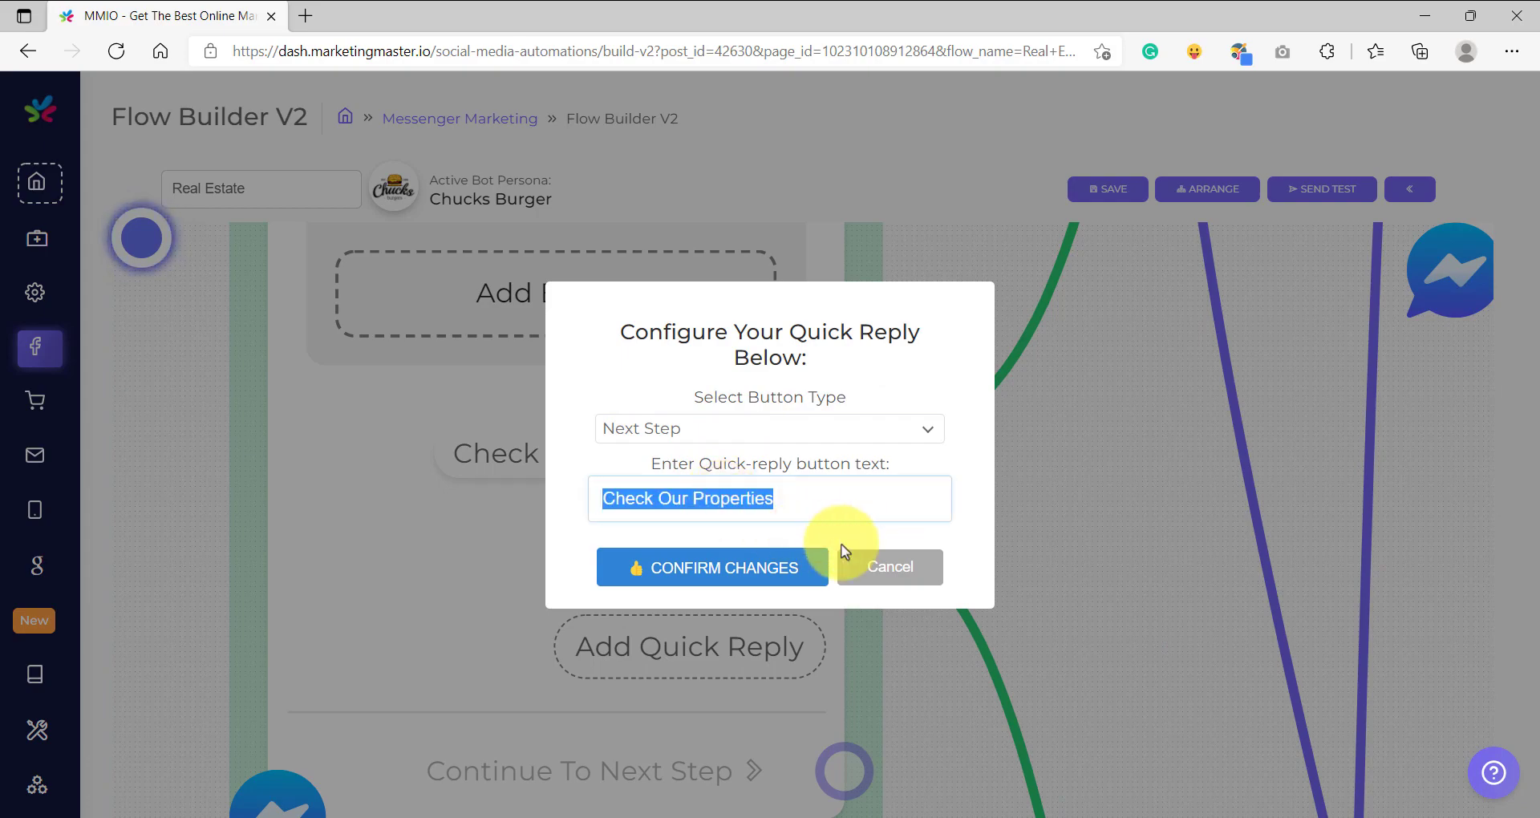
left_click(889, 566)
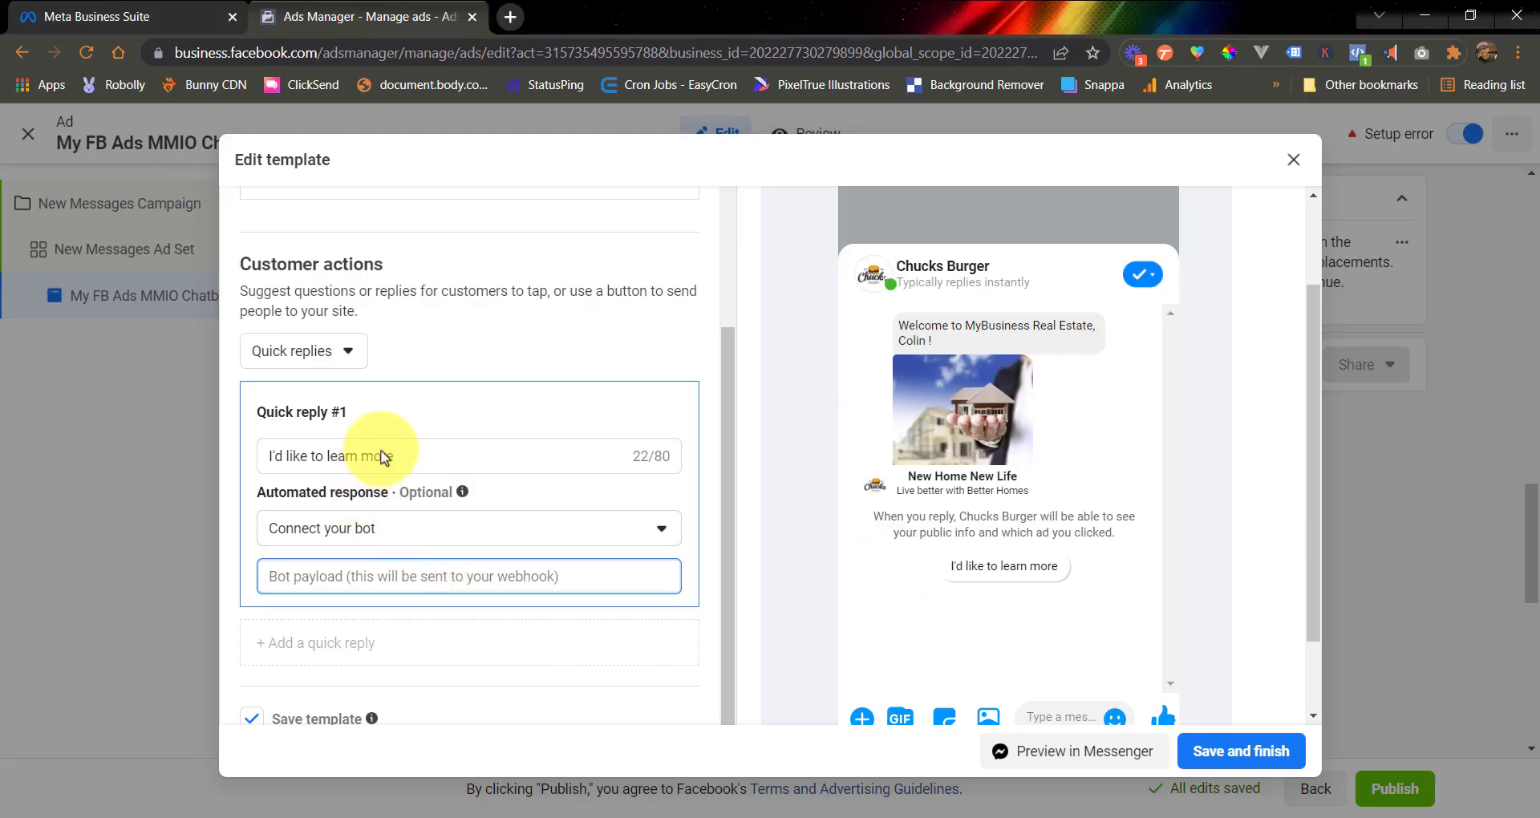
left_click_drag(393, 455, 278, 454)
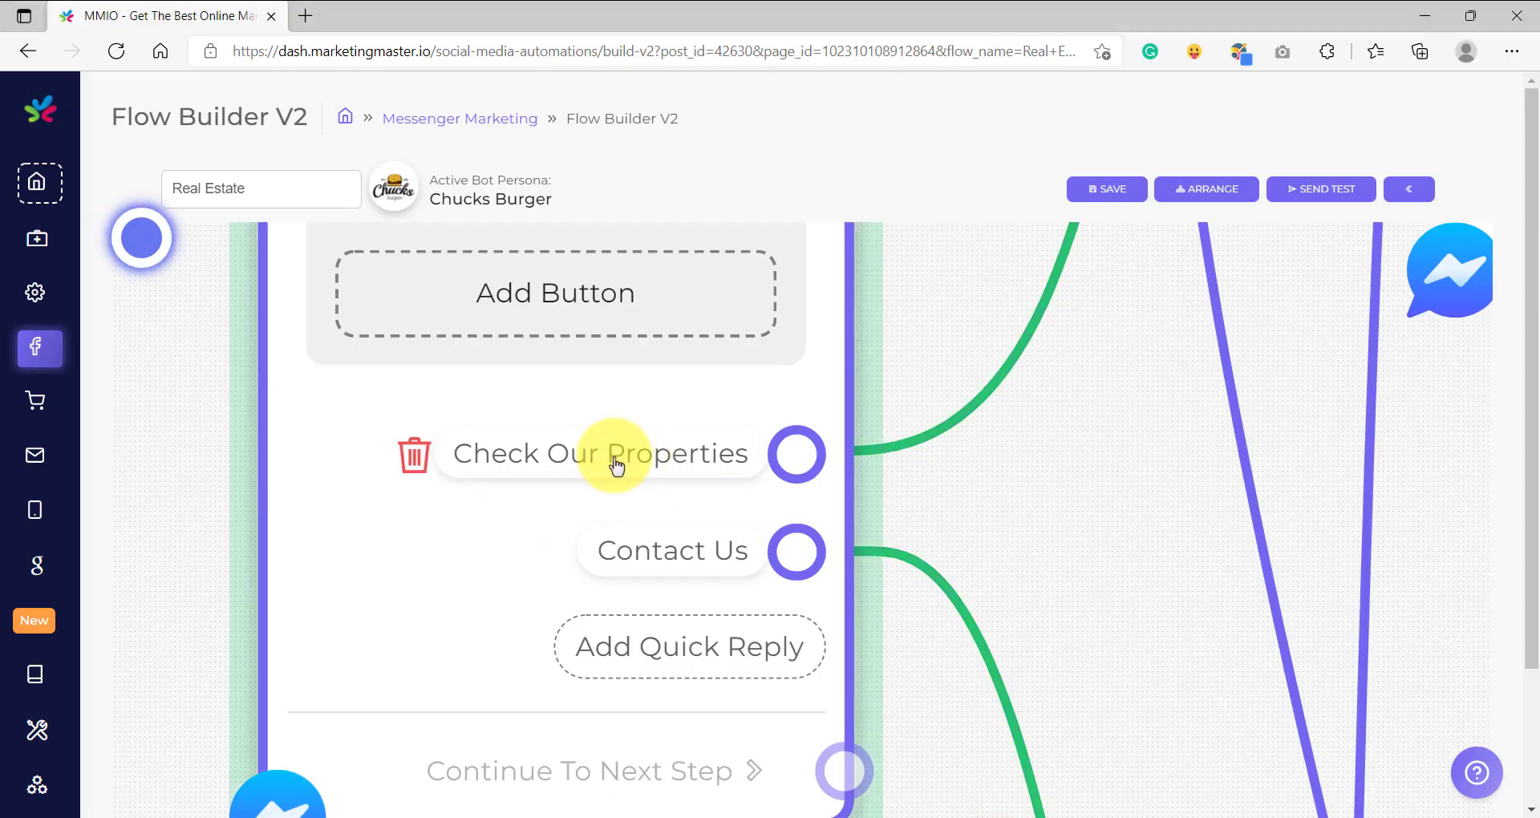
In Flow Builder, follow the Check Our Properties reply to the Text#24 message and copy that message's bot payload ID.
scroll(616, 465, "down", 6)
left_click_drag(1121, 522, 933, 711)
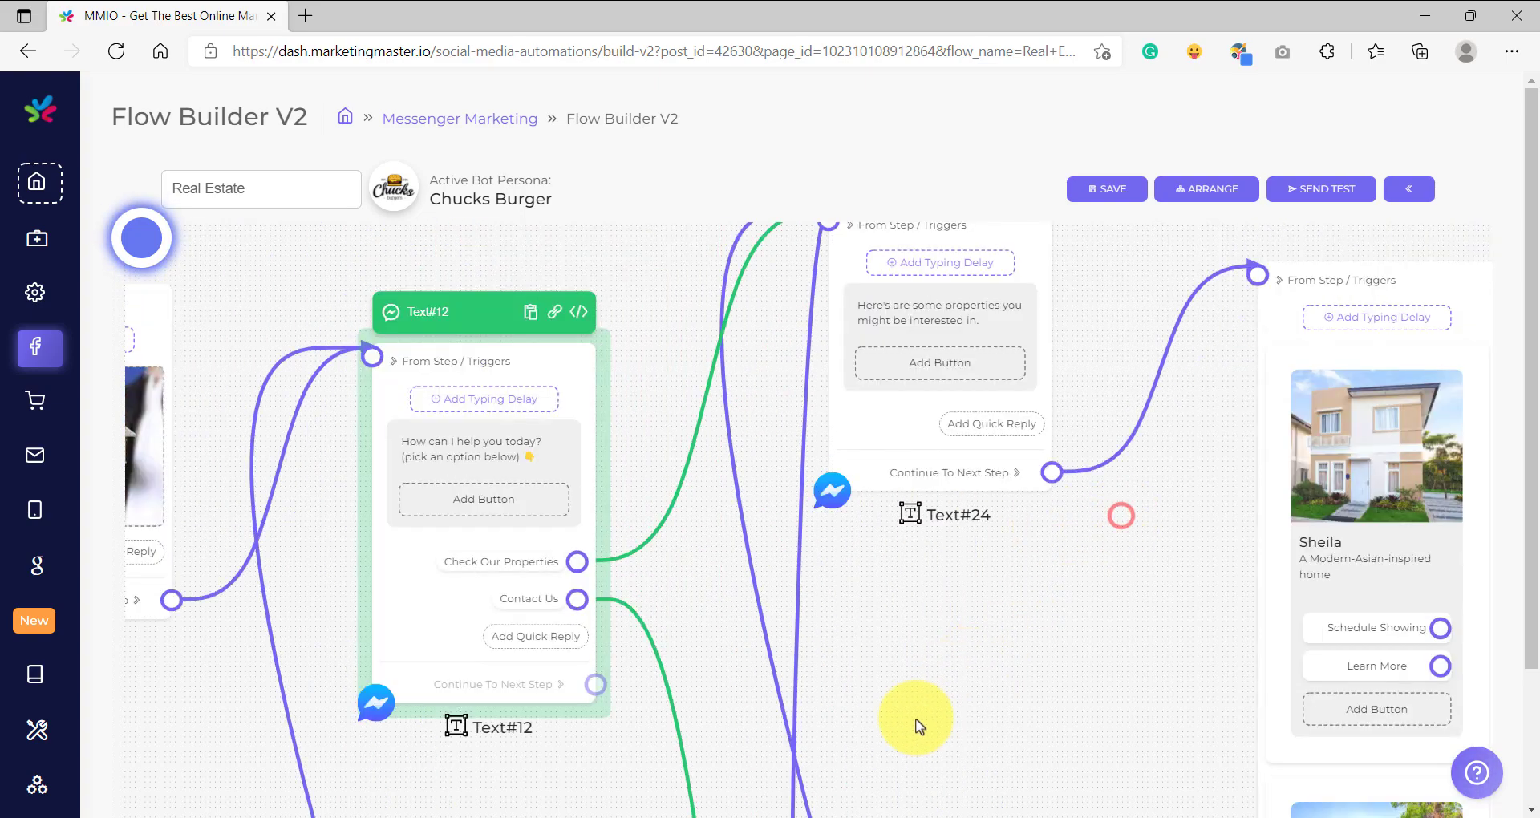
scroll(811, 388, "up", 5)
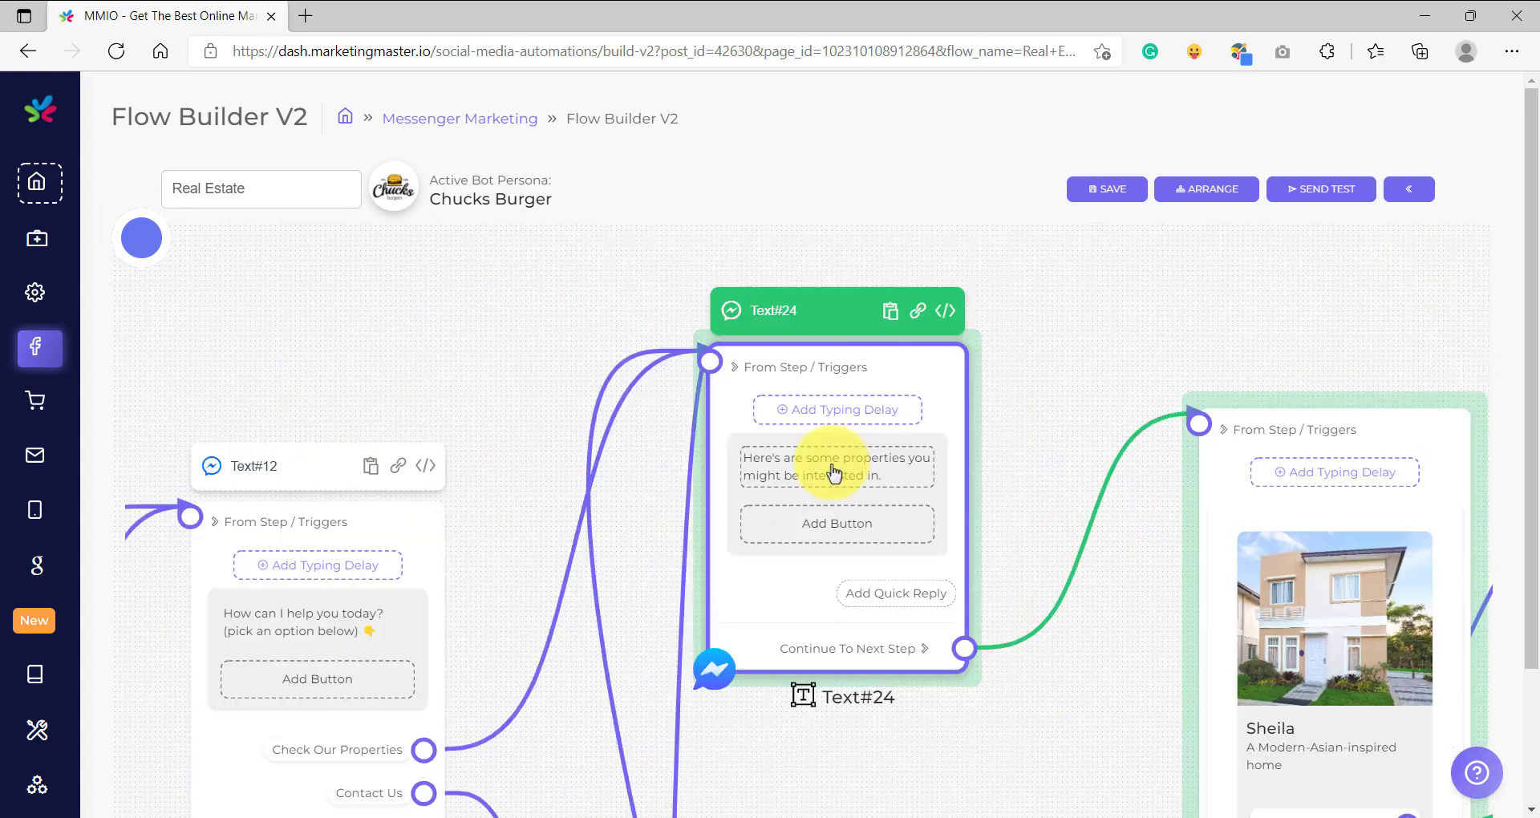
scroll(865, 473, "up", 5)
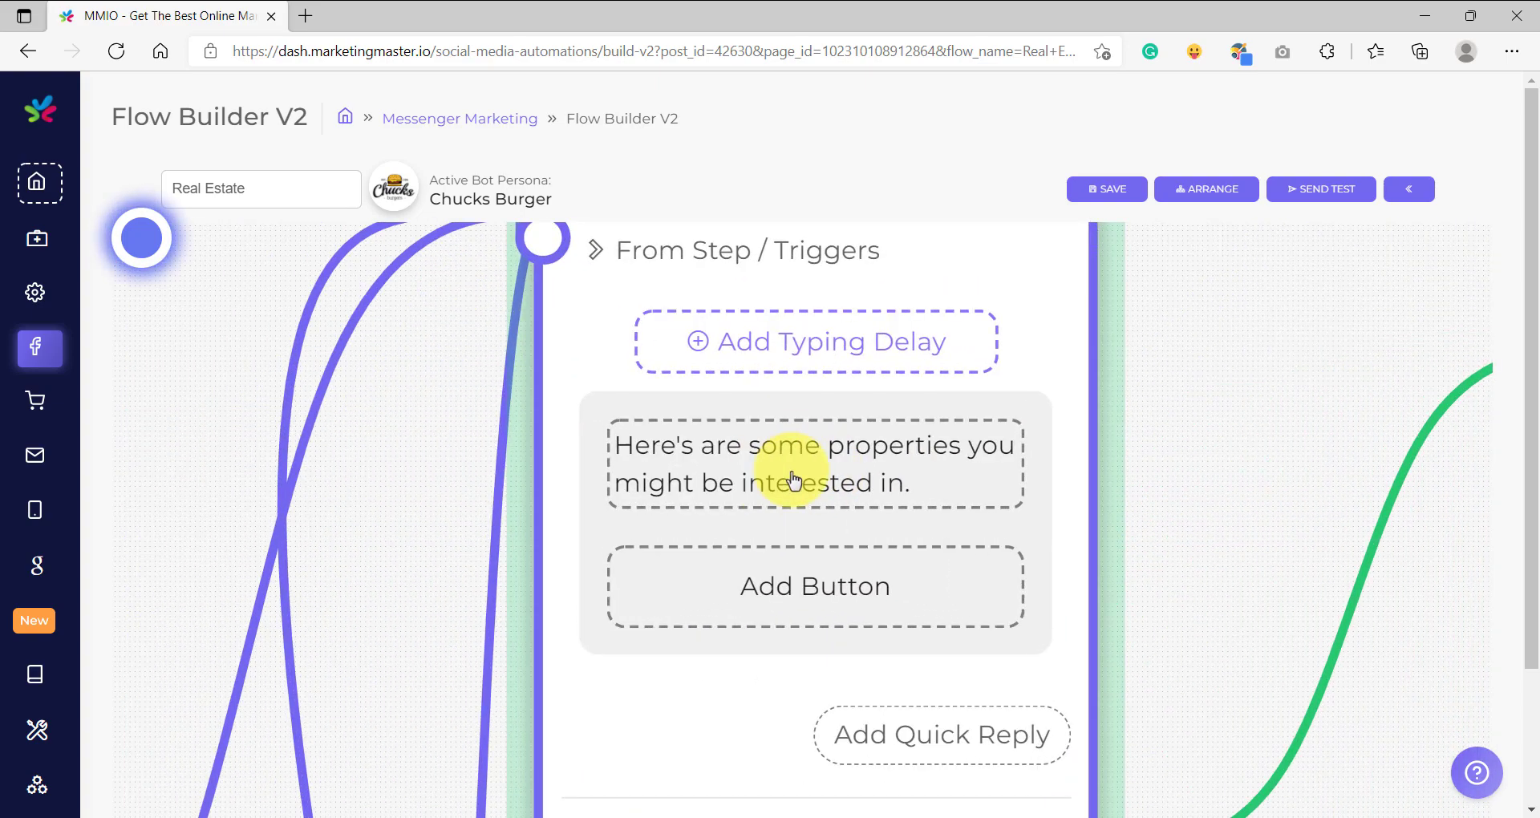
scroll(792, 480, "down", 5)
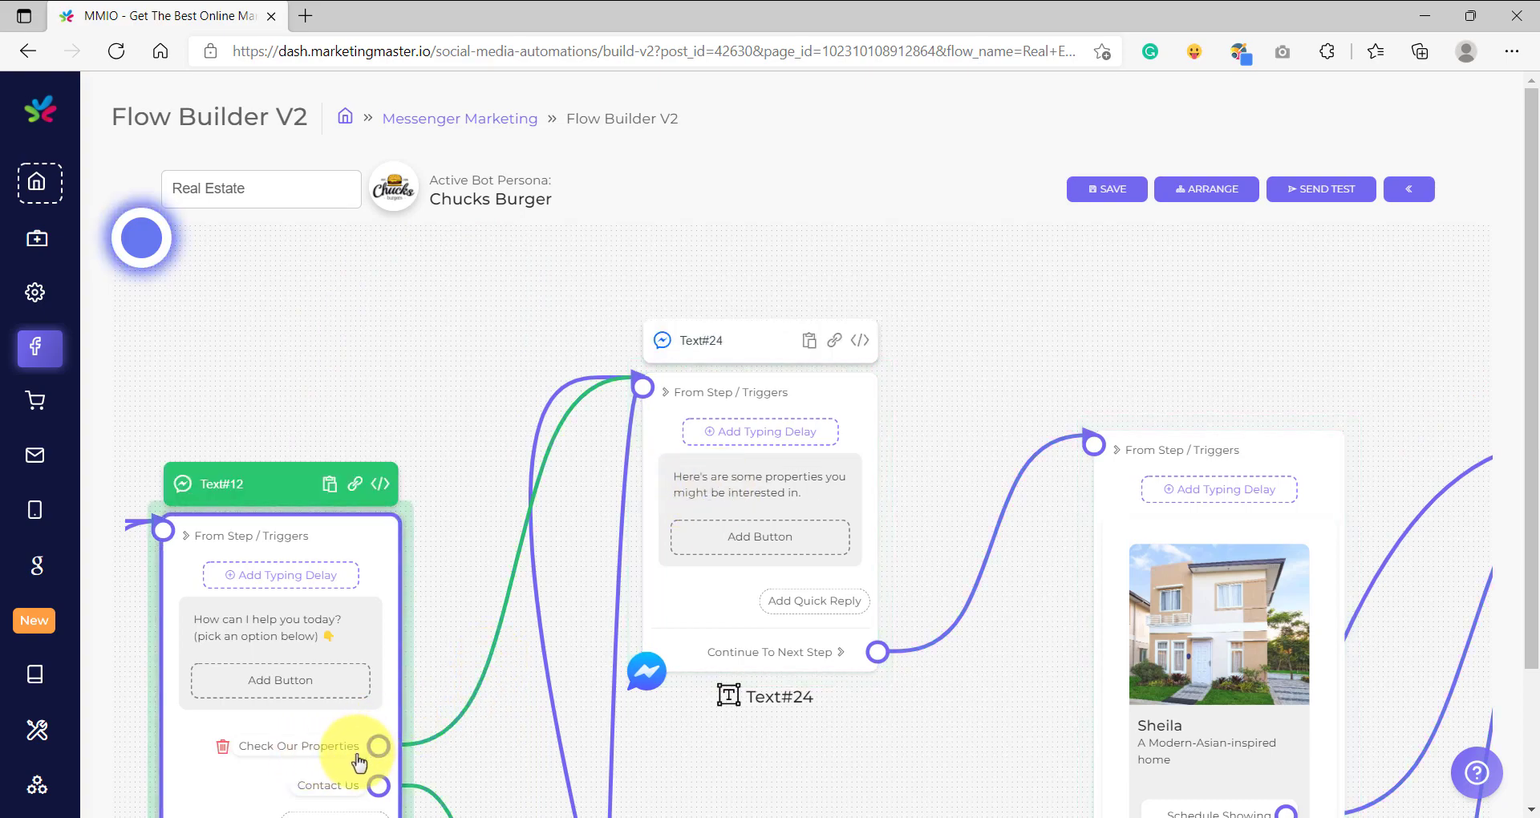
scroll(811, 313, "up", 5)
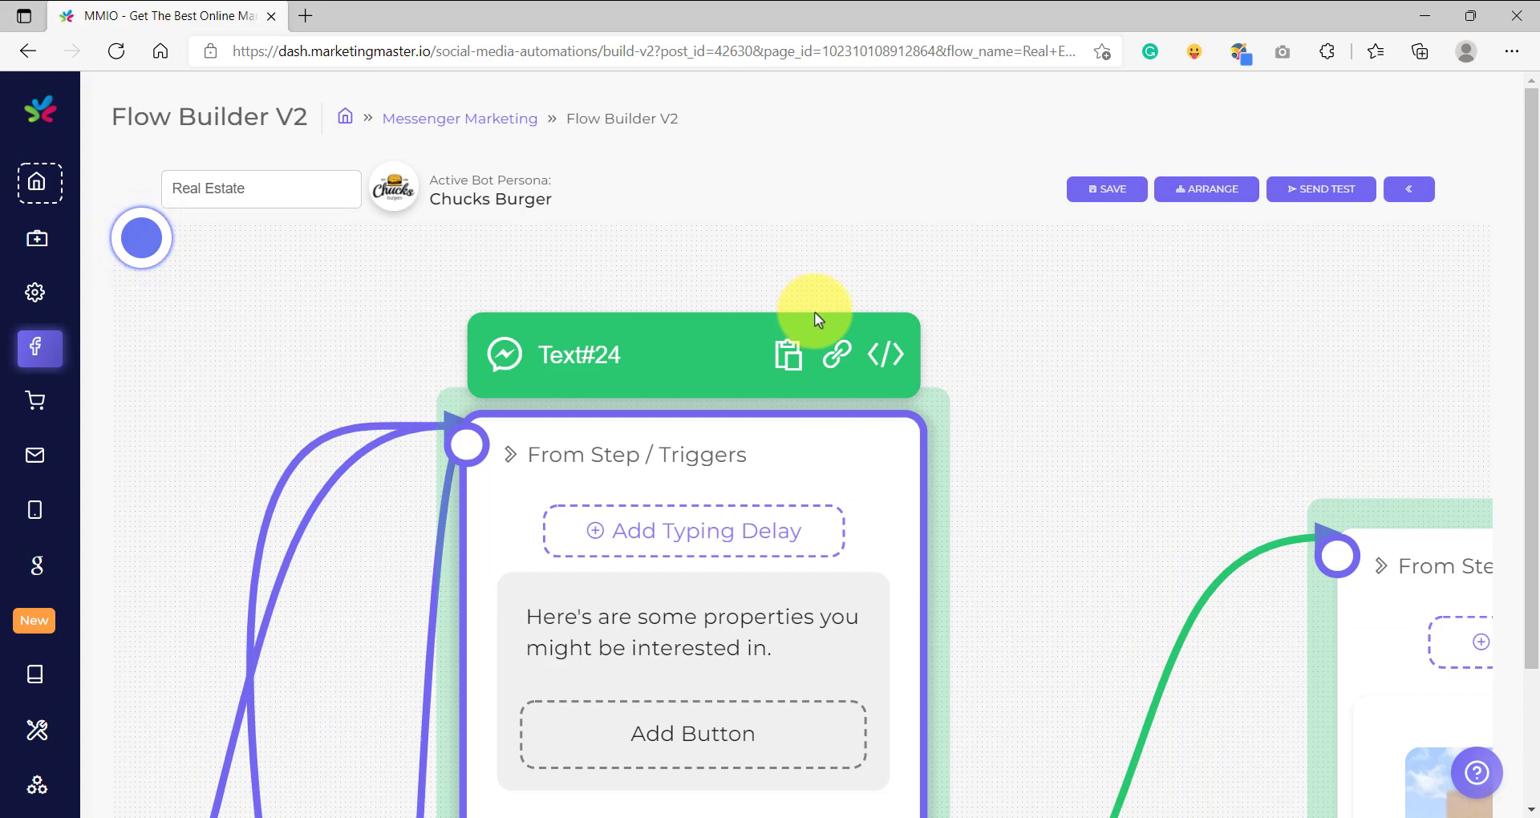
left_click(1021, 351)
scroll(750, 417, "up", 5)
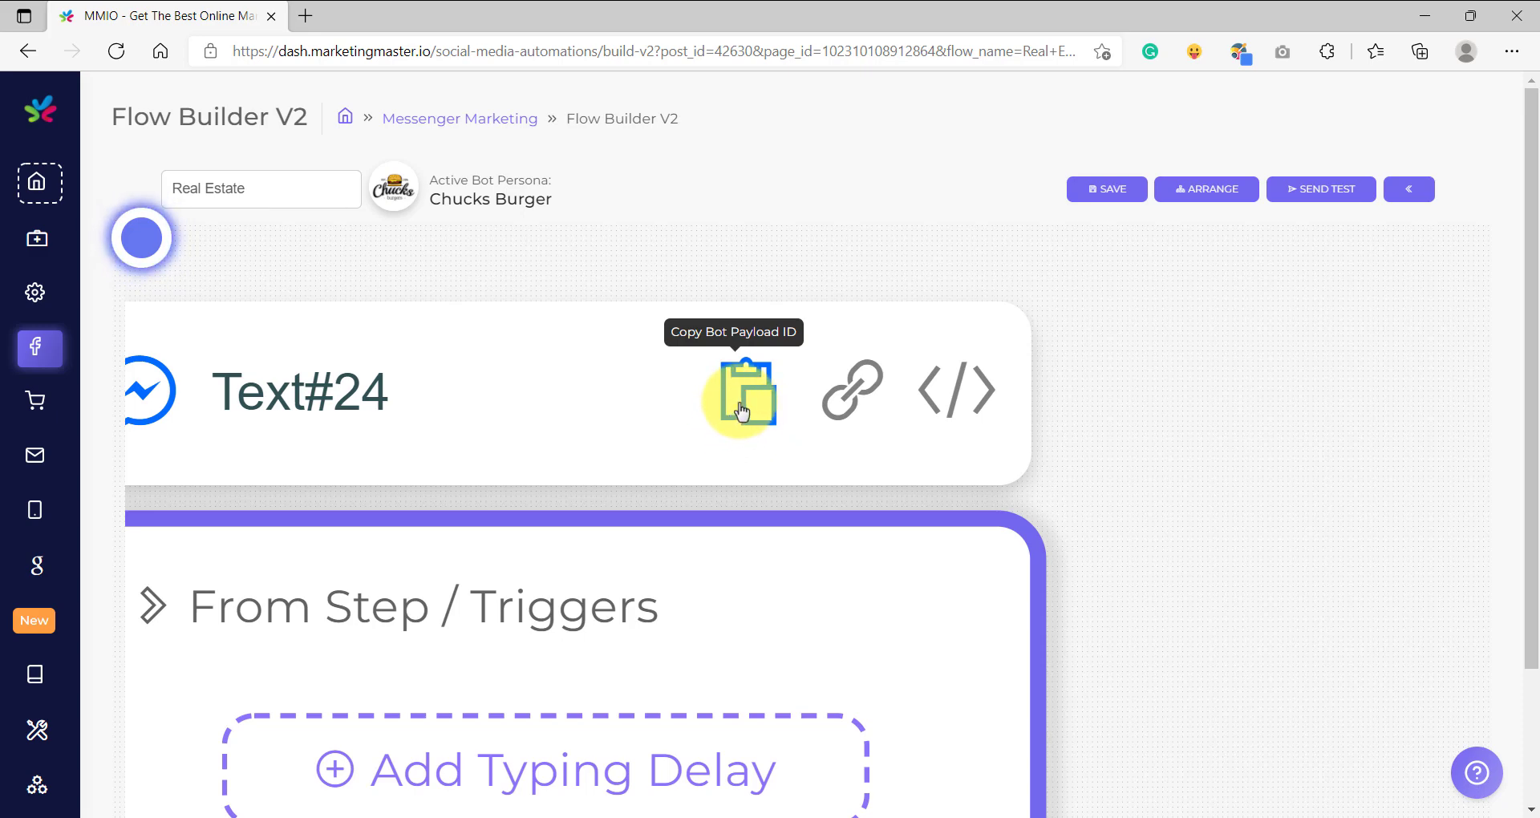
left_click(743, 411)
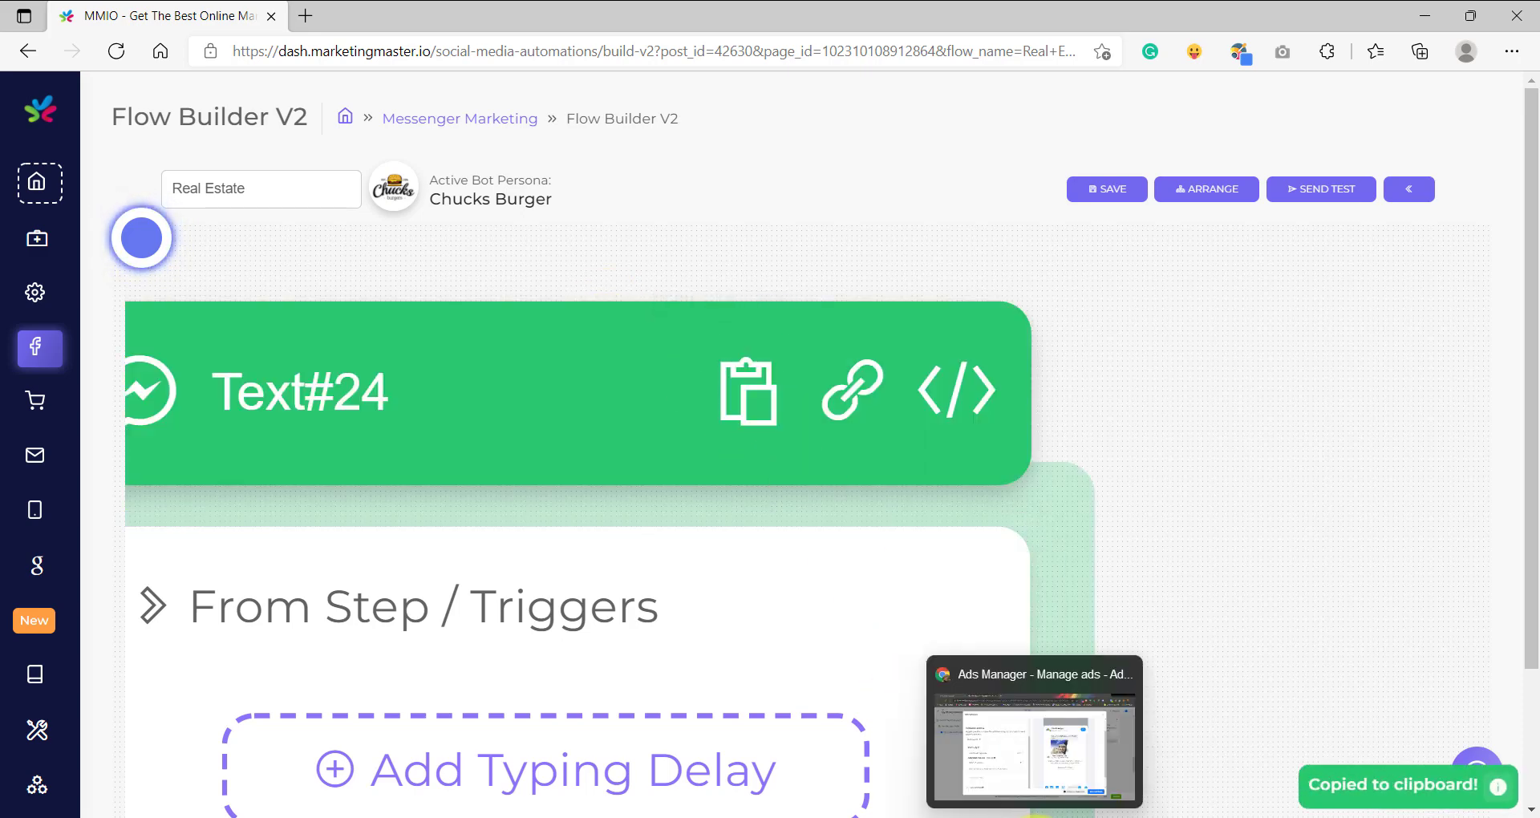
Back in Ads Manager, paste the copied Text#24 payload ID as the bot payload of the Check Our Properties quick reply.
left_click(1047, 700)
left_click(359, 575)
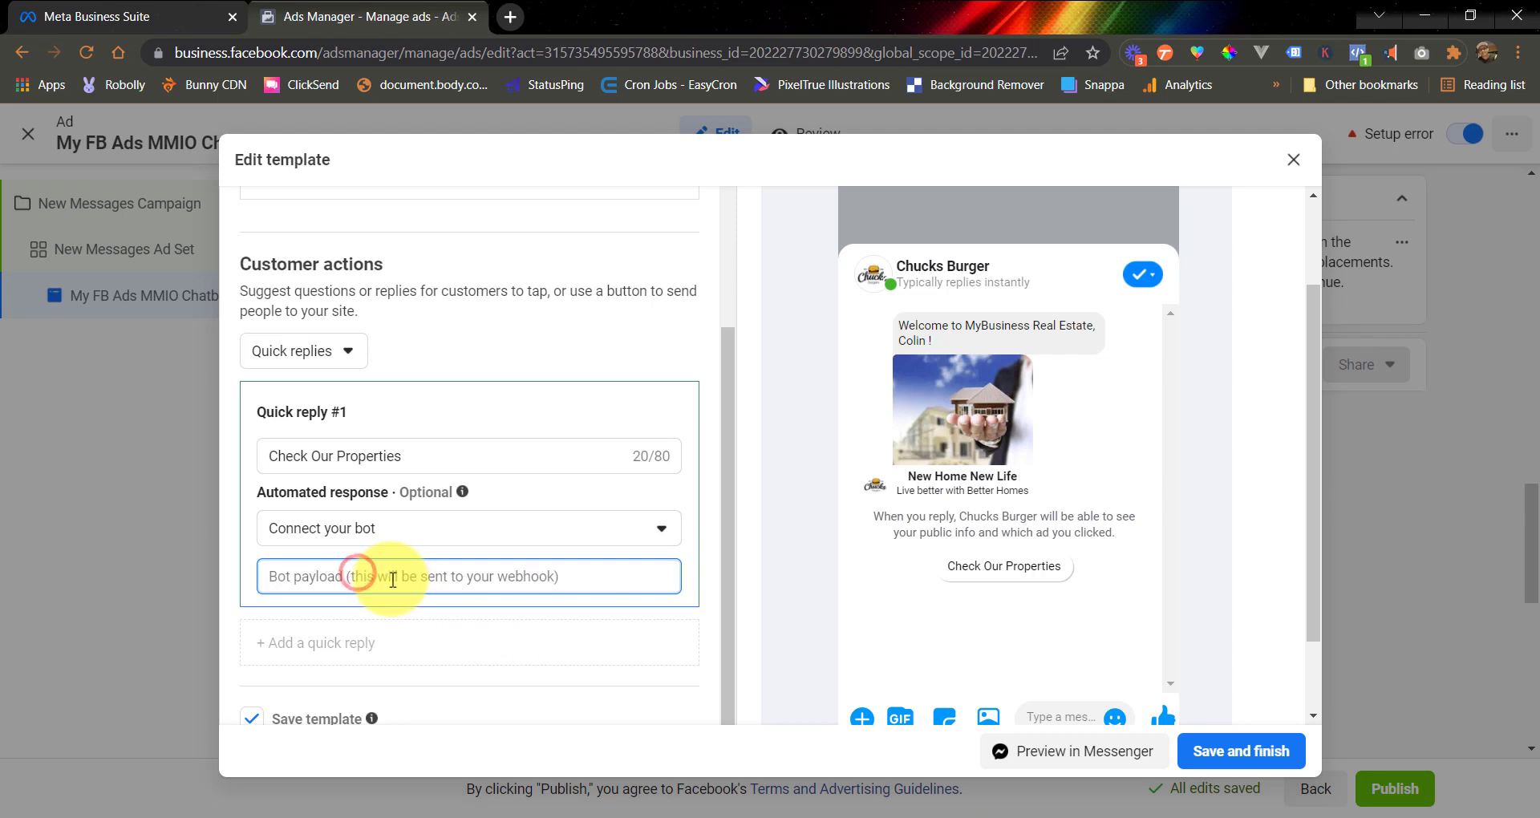
right_click(383, 576)
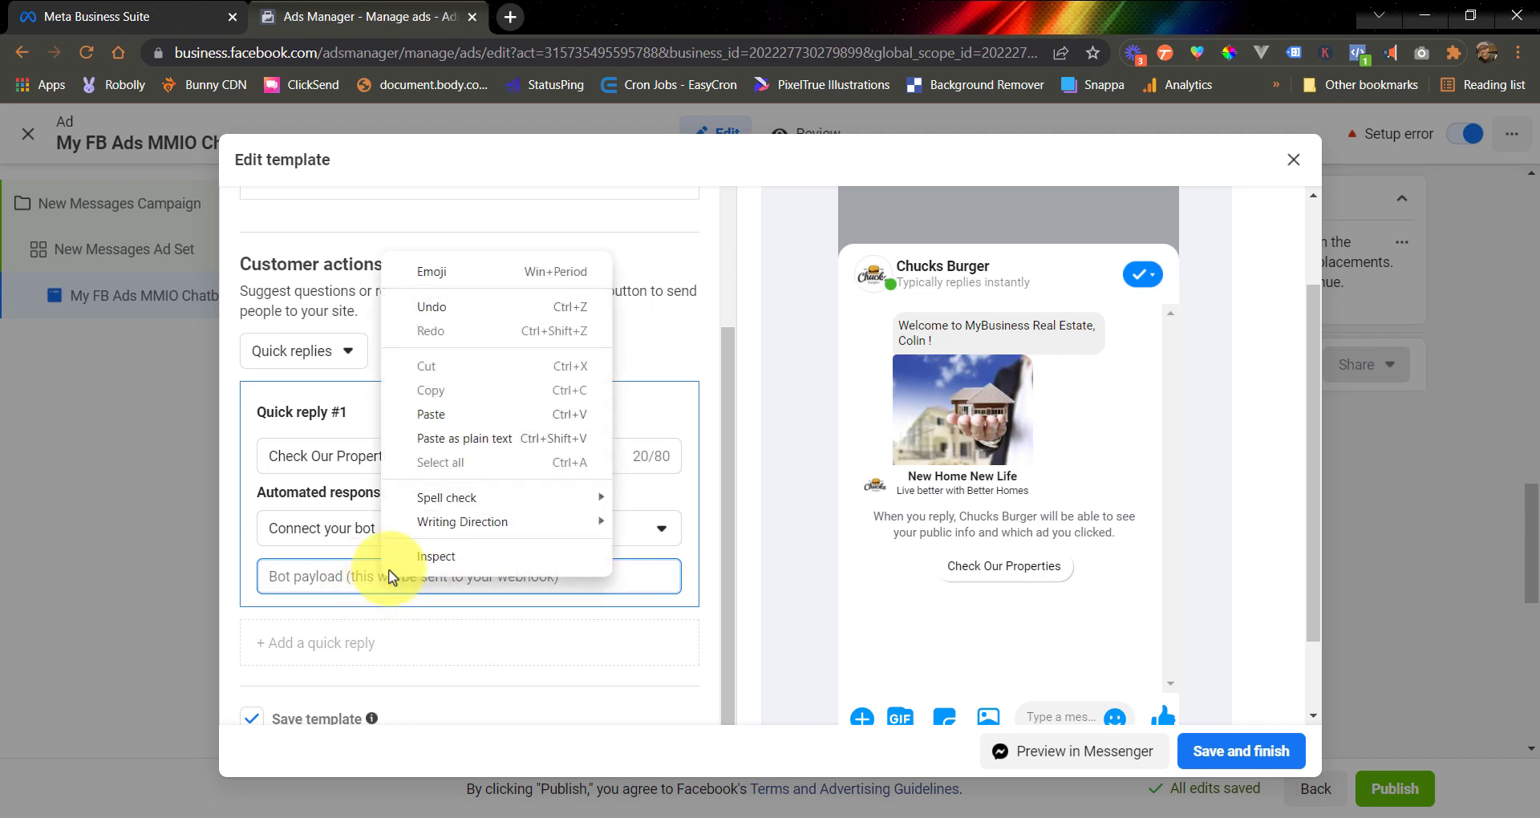
left_click(440, 412)
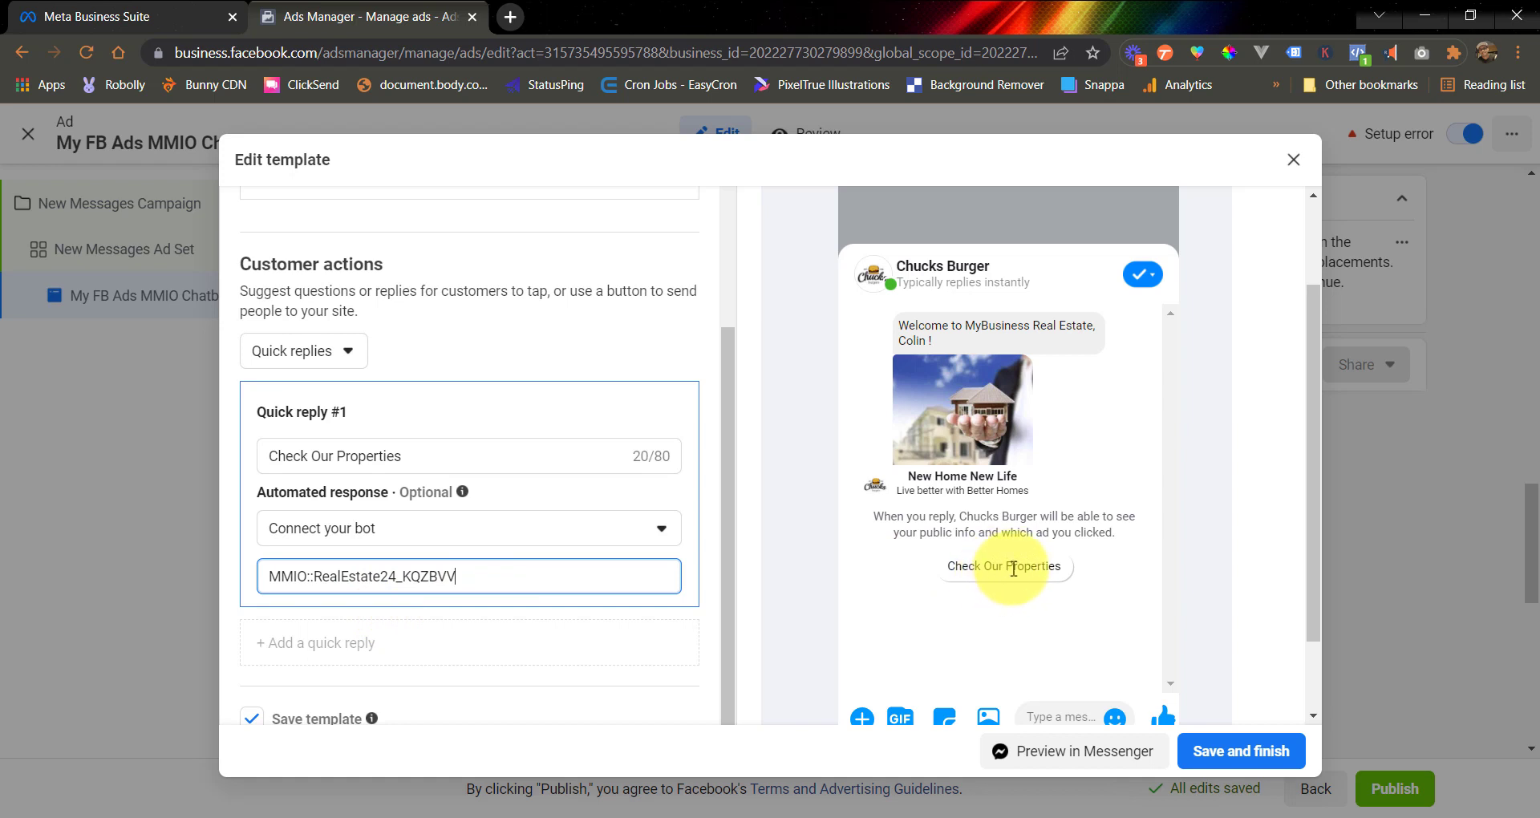
left_click(972, 578)
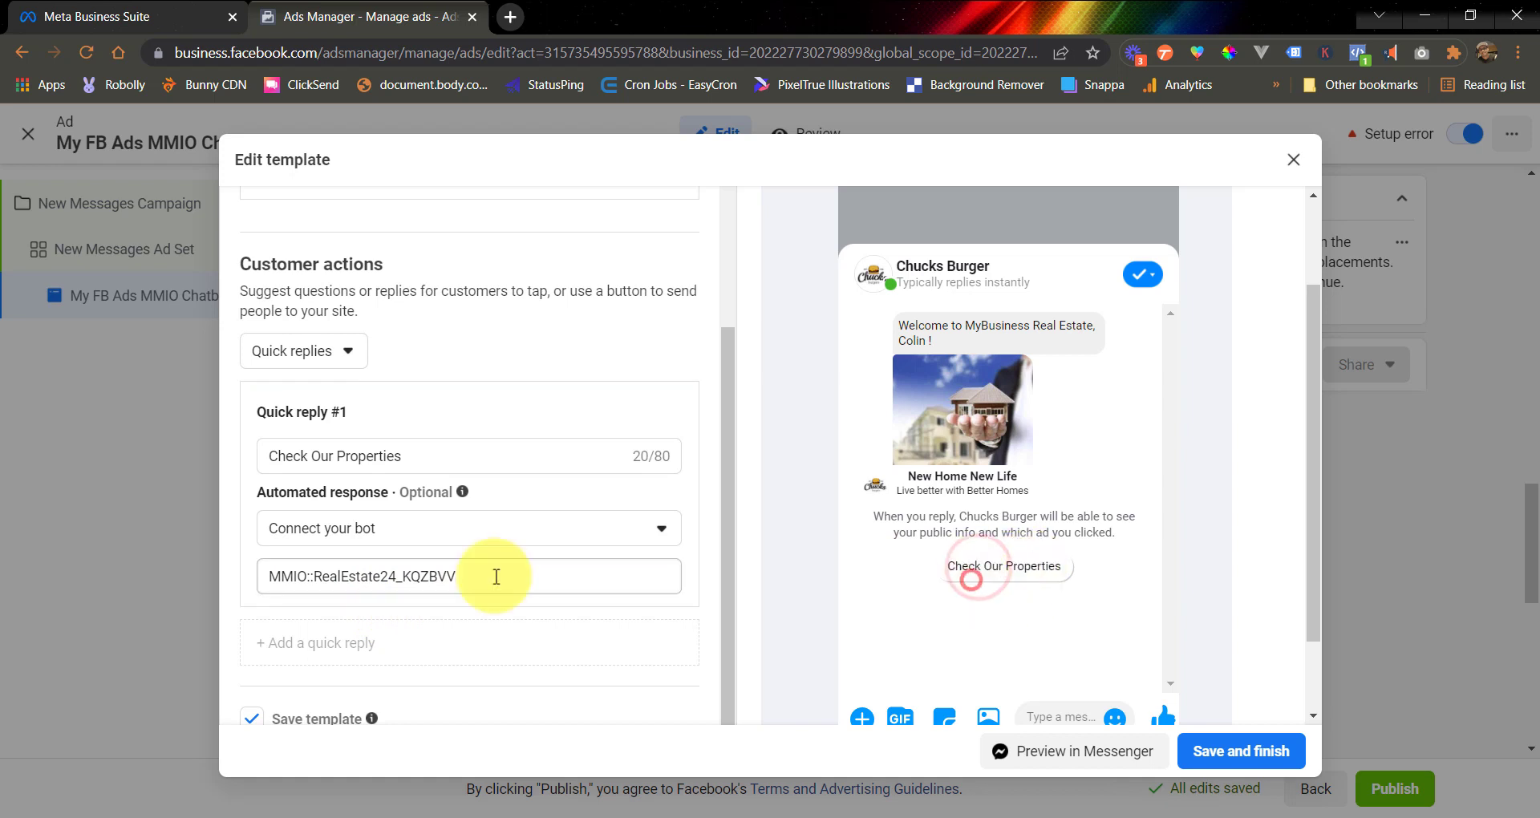
left_click_drag(492, 575, 265, 576)
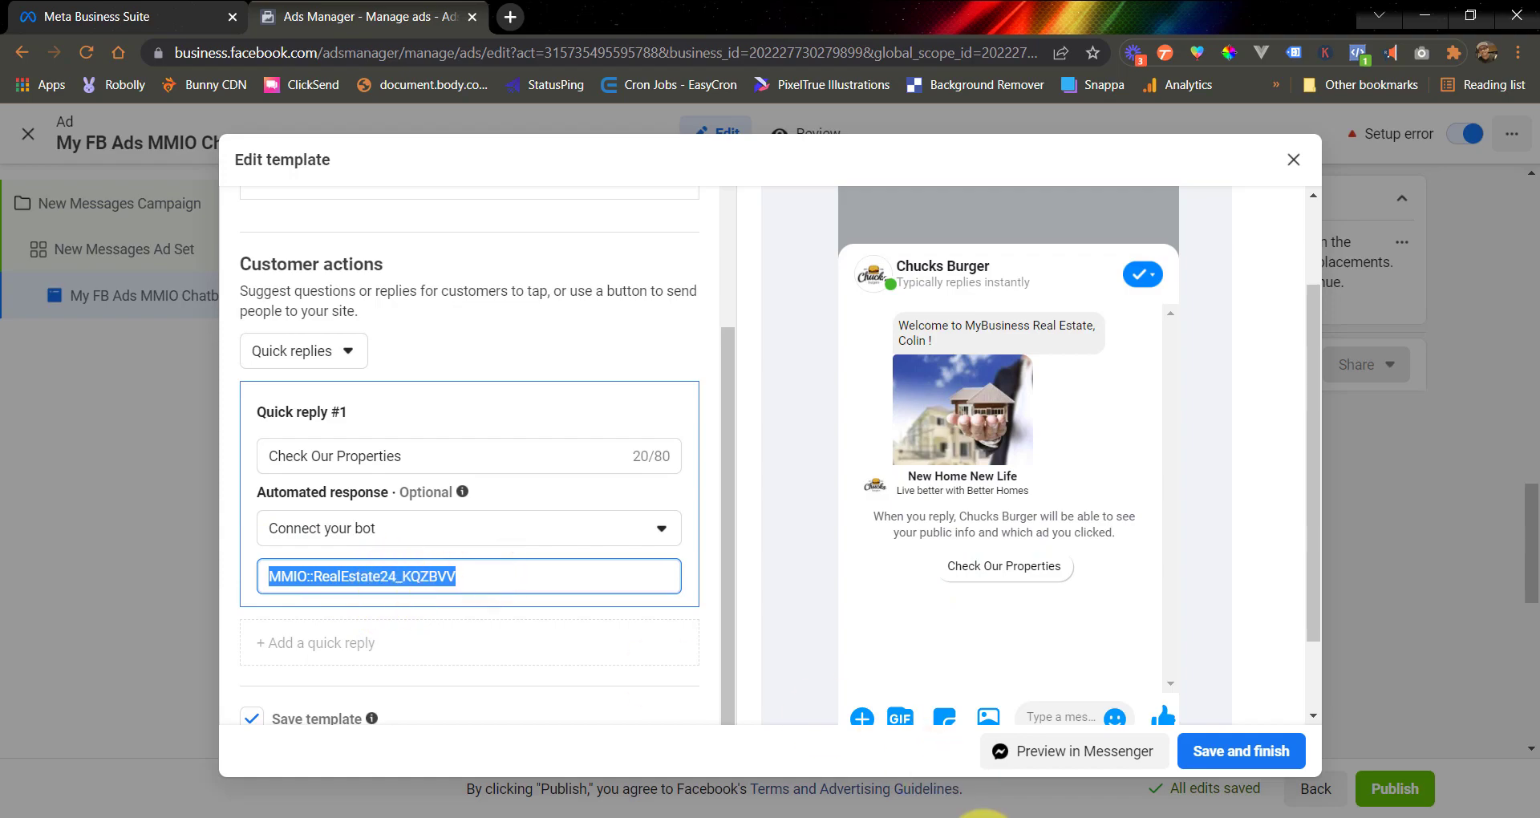
In Flow Builder, correct the Text#24 message to read "Here are some properties you might be interested in.".
key("alt+Tab")
scroll(1031, 577, "down", 3)
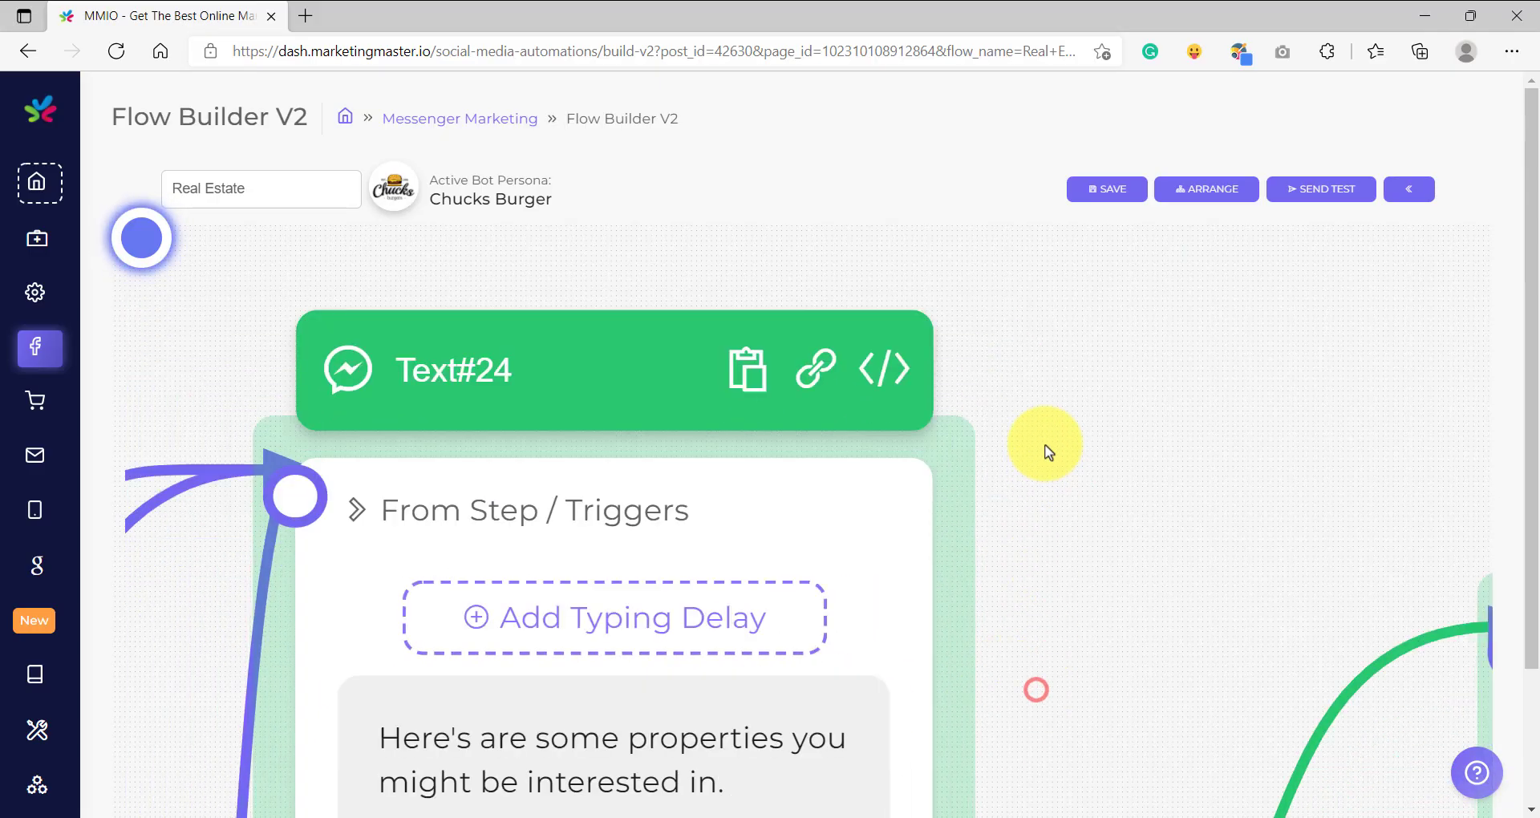
left_click(656, 416)
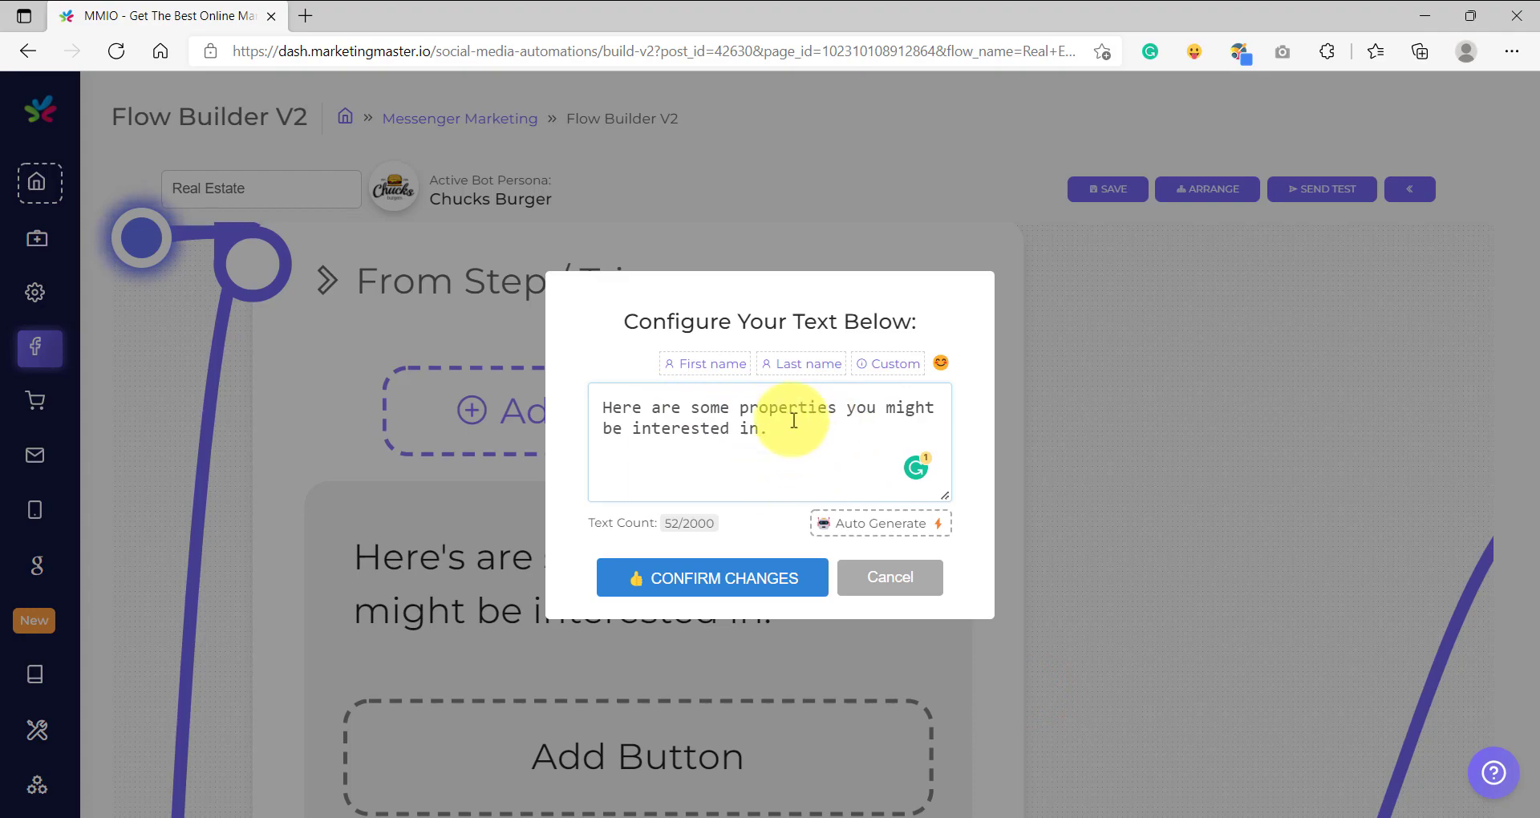
left_click(705, 582)
scroll(921, 625, "down", 2)
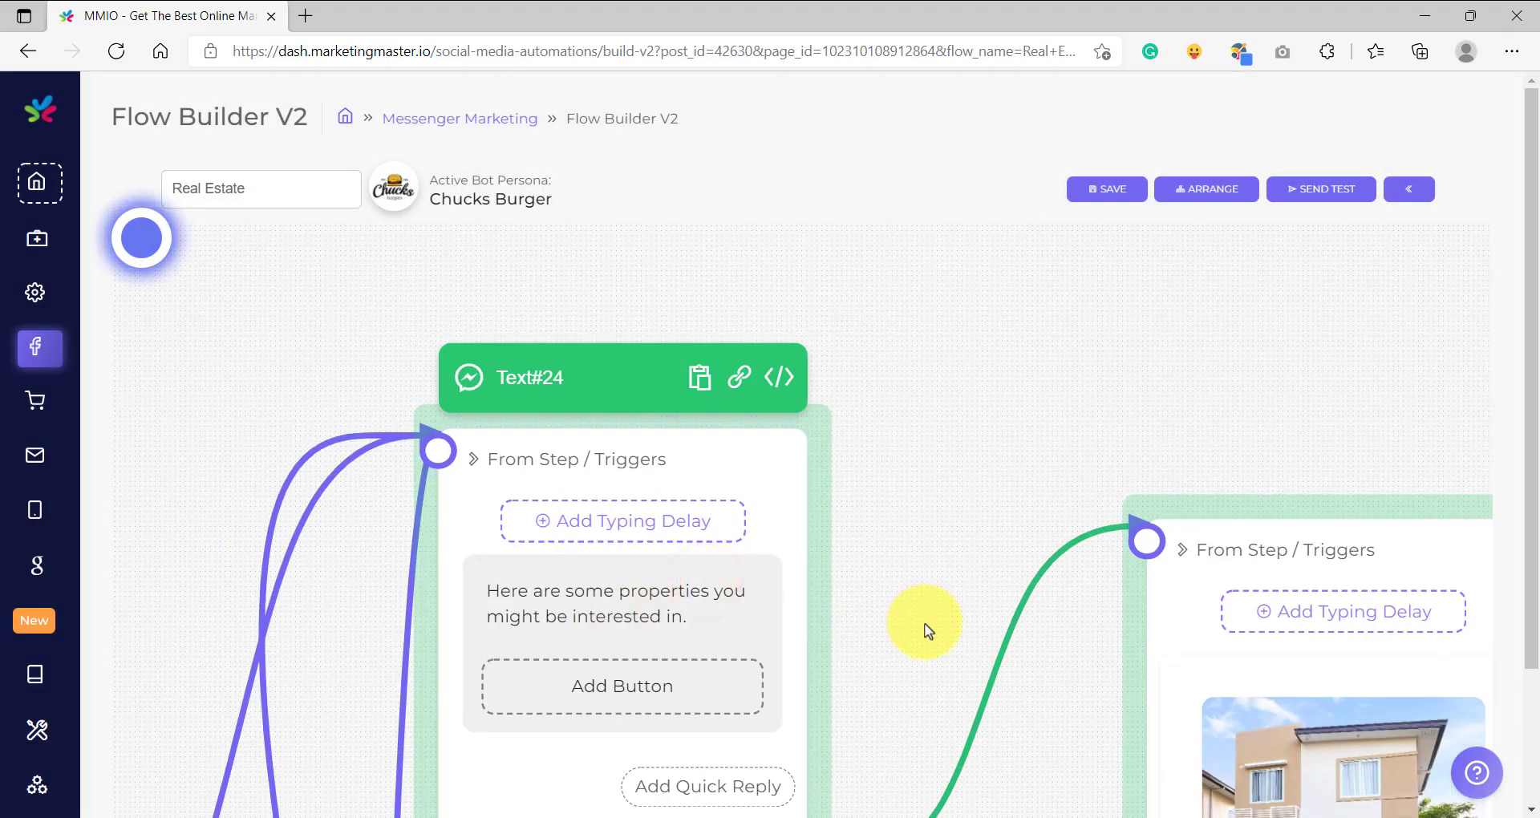
Look over the property gallery that follows Text#24, and copy the Contact Us quick-reply text of the Text#12 message.
left_click_drag(921, 626, 815, 371)
scroll(905, 584, "down", 2)
left_click_drag(905, 585, 726, 536)
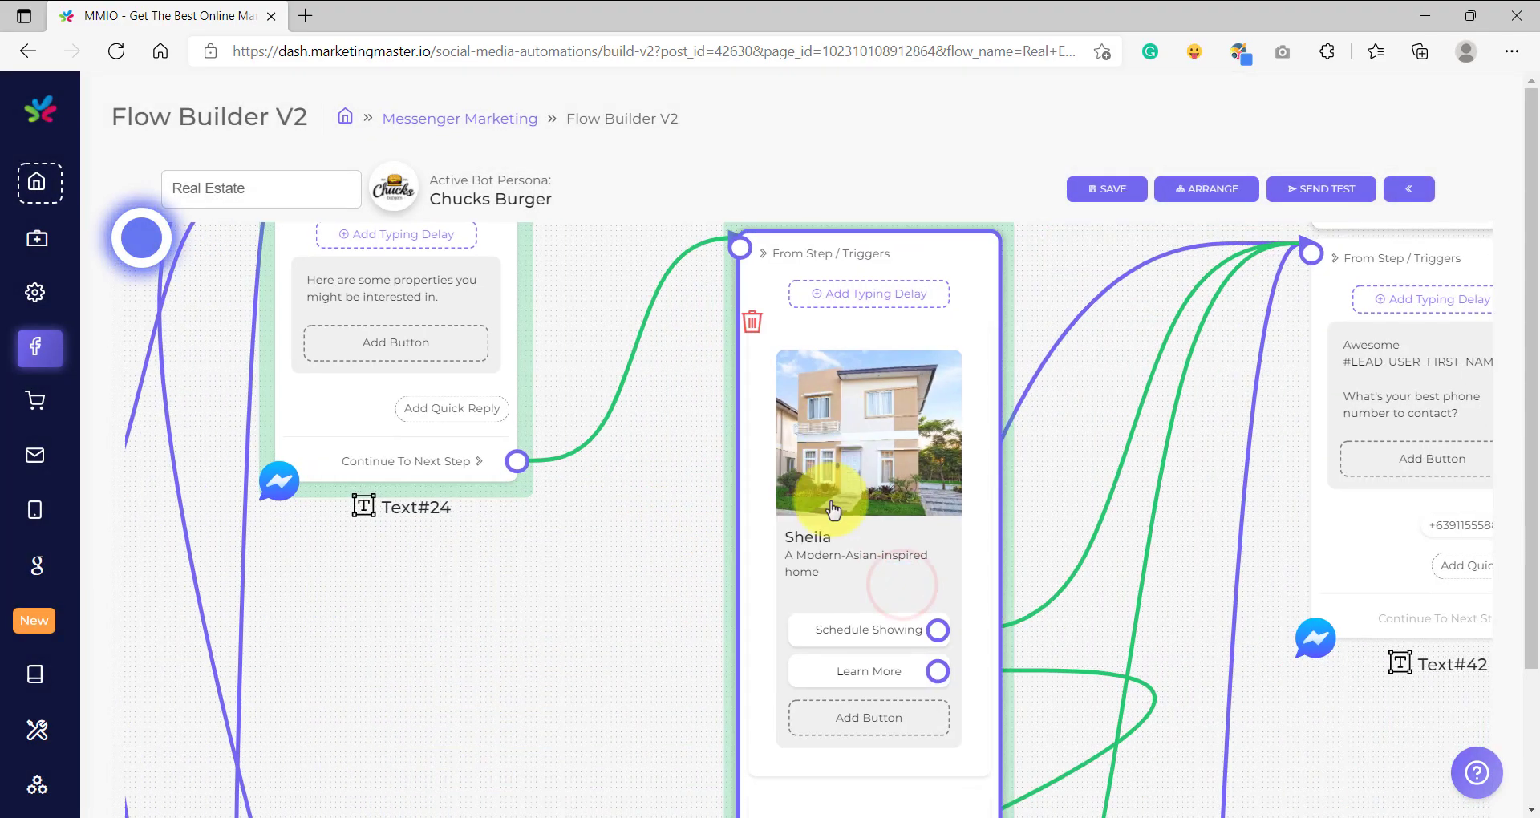
scroll(818, 574, "down", 3)
left_click_drag(712, 670, 736, 568)
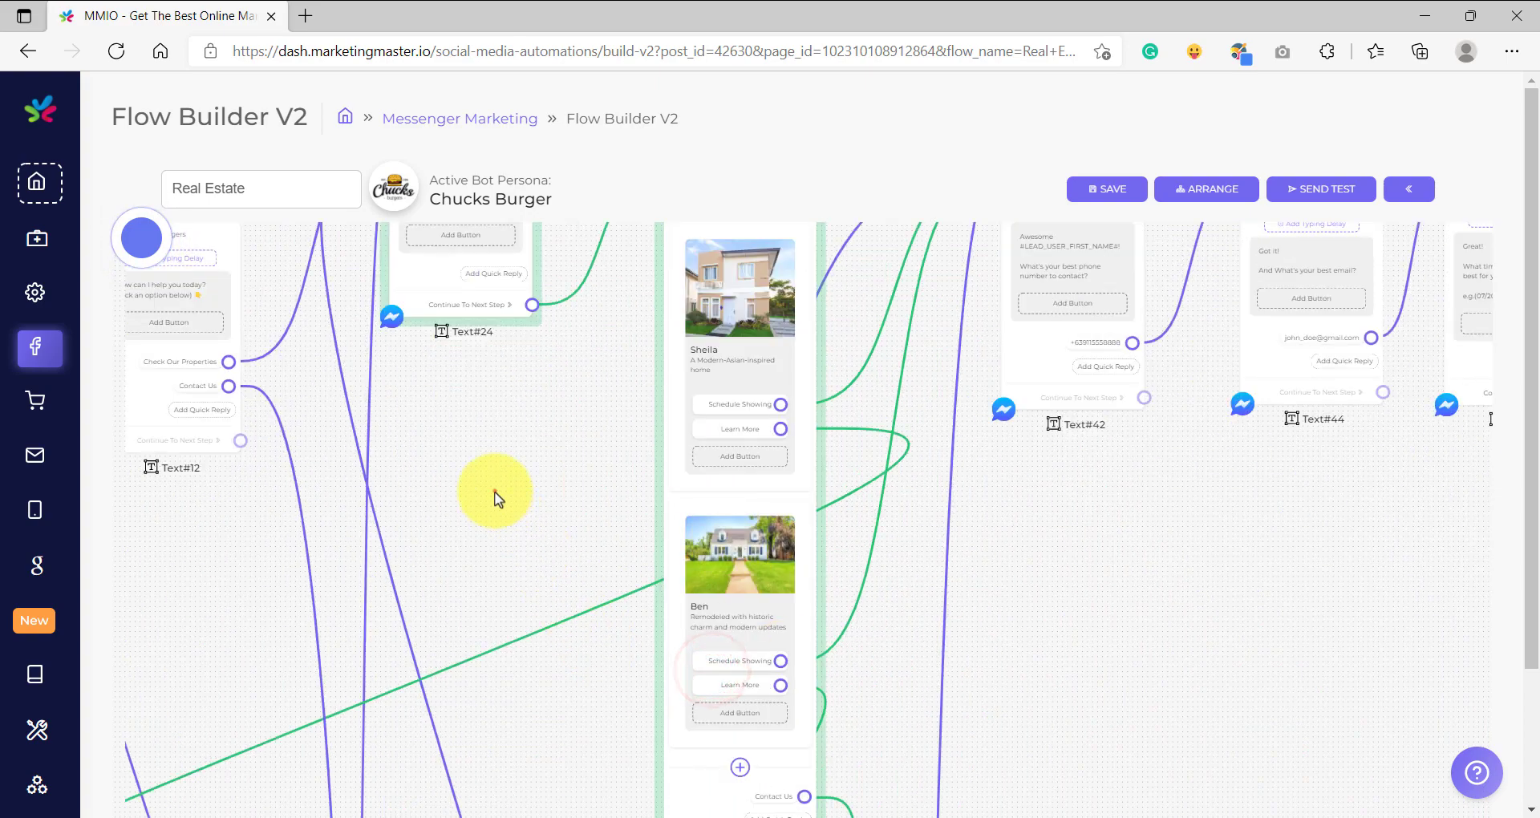
scroll(533, 505, "left", 5)
scroll(516, 471, "up", 5)
scroll(498, 429, "up", 3)
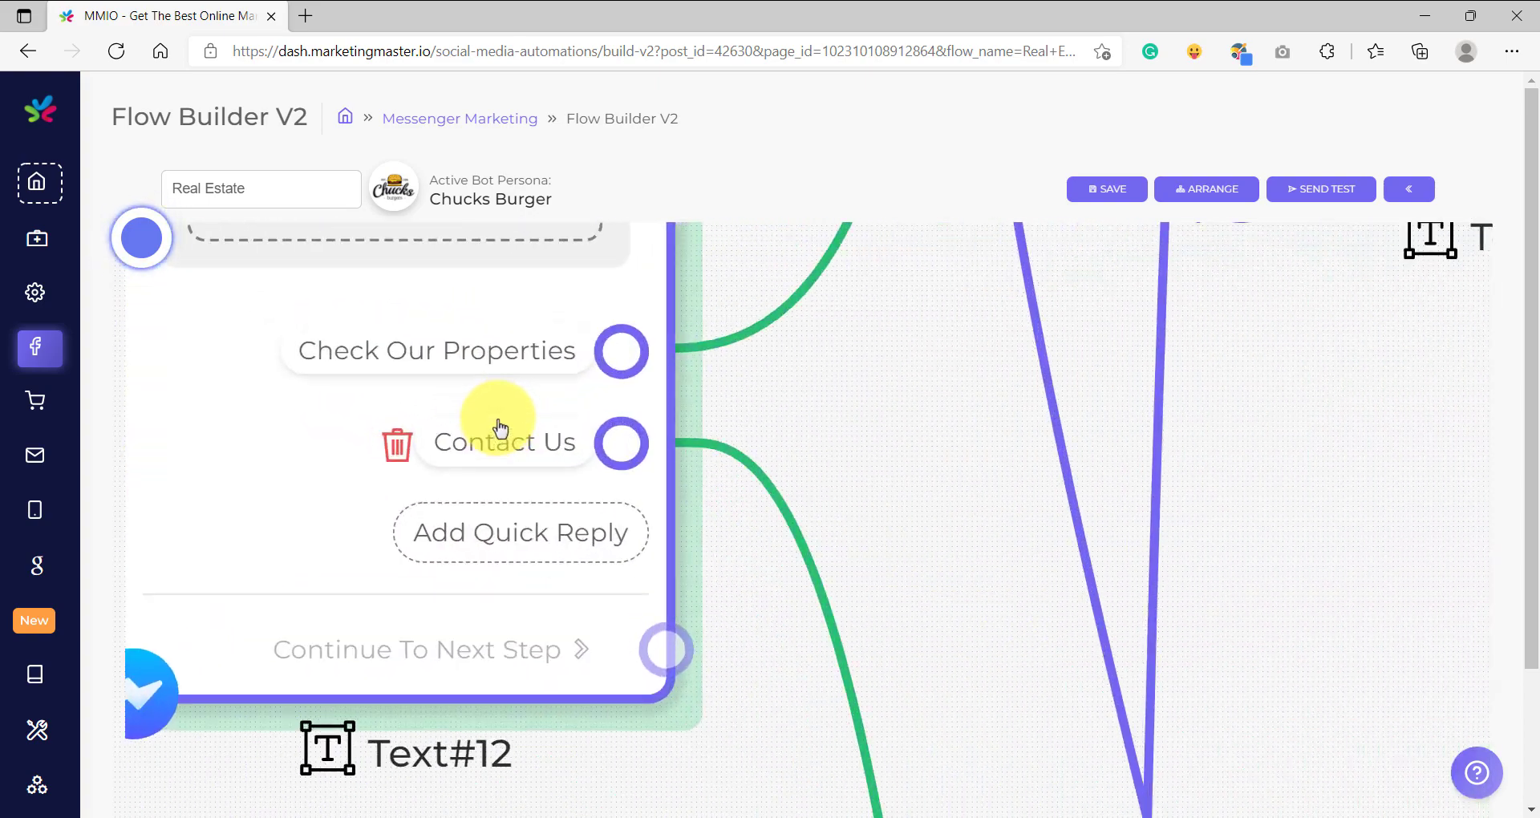
left_click(506, 452)
left_click(754, 426)
left_click(734, 501)
key("ctrl+a")
In Ads Manager, add Quick reply #2 reading Contact Us and set its automated response to Connect your bot.
left_click(1067, 690)
triple_click(353, 565)
scroll(353, 566, "down", 1)
left_click(346, 546)
left_click(343, 394)
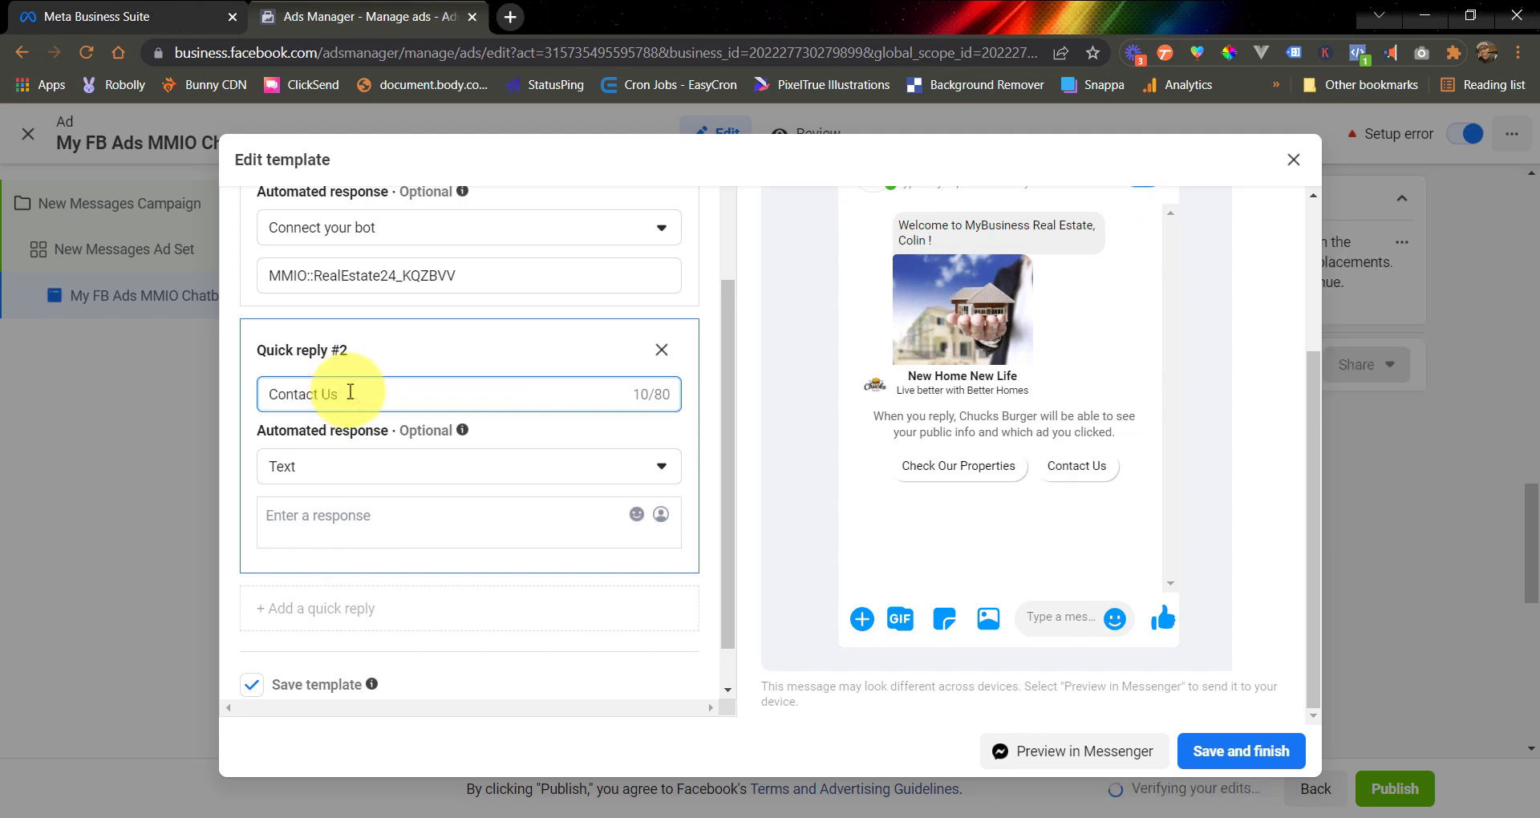
left_click(364, 468)
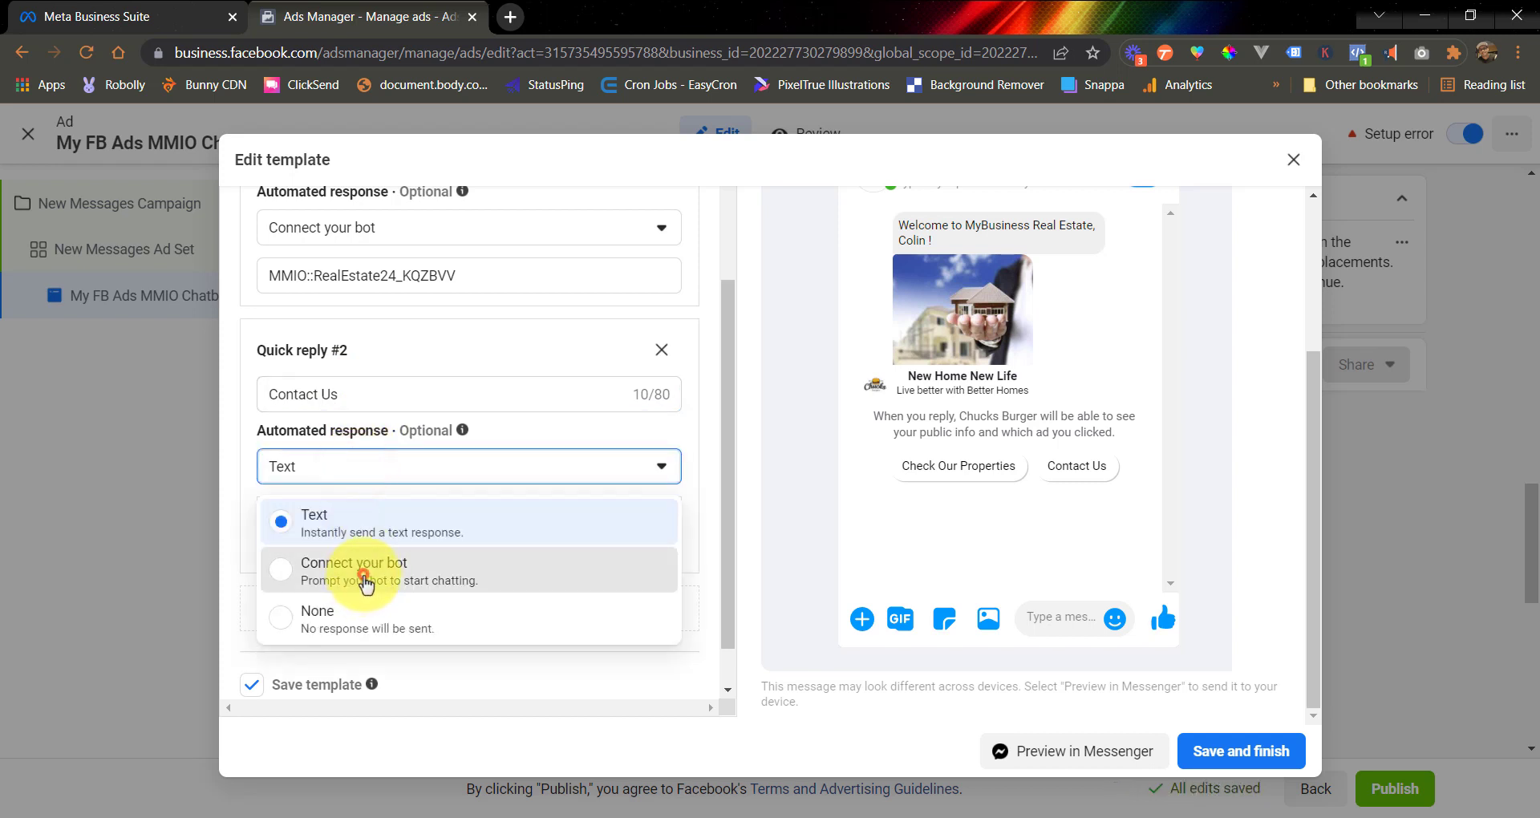
left_click(362, 583)
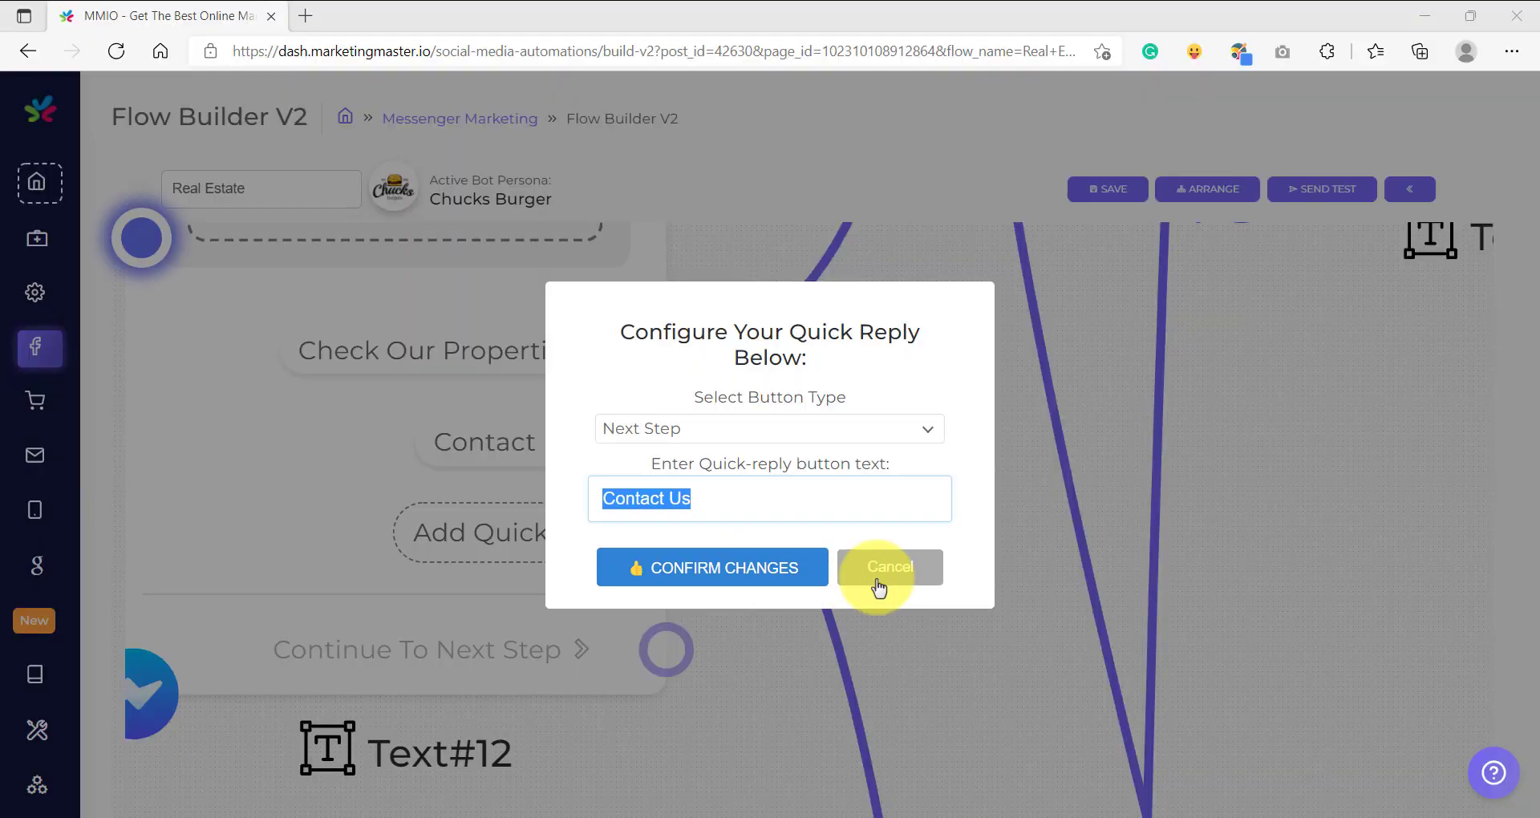
In Flow Builder, close the quick-reply dialog unchanged, follow Contact Us to the Text#67 message and copy that message's bot payload ID.
left_click(877, 578)
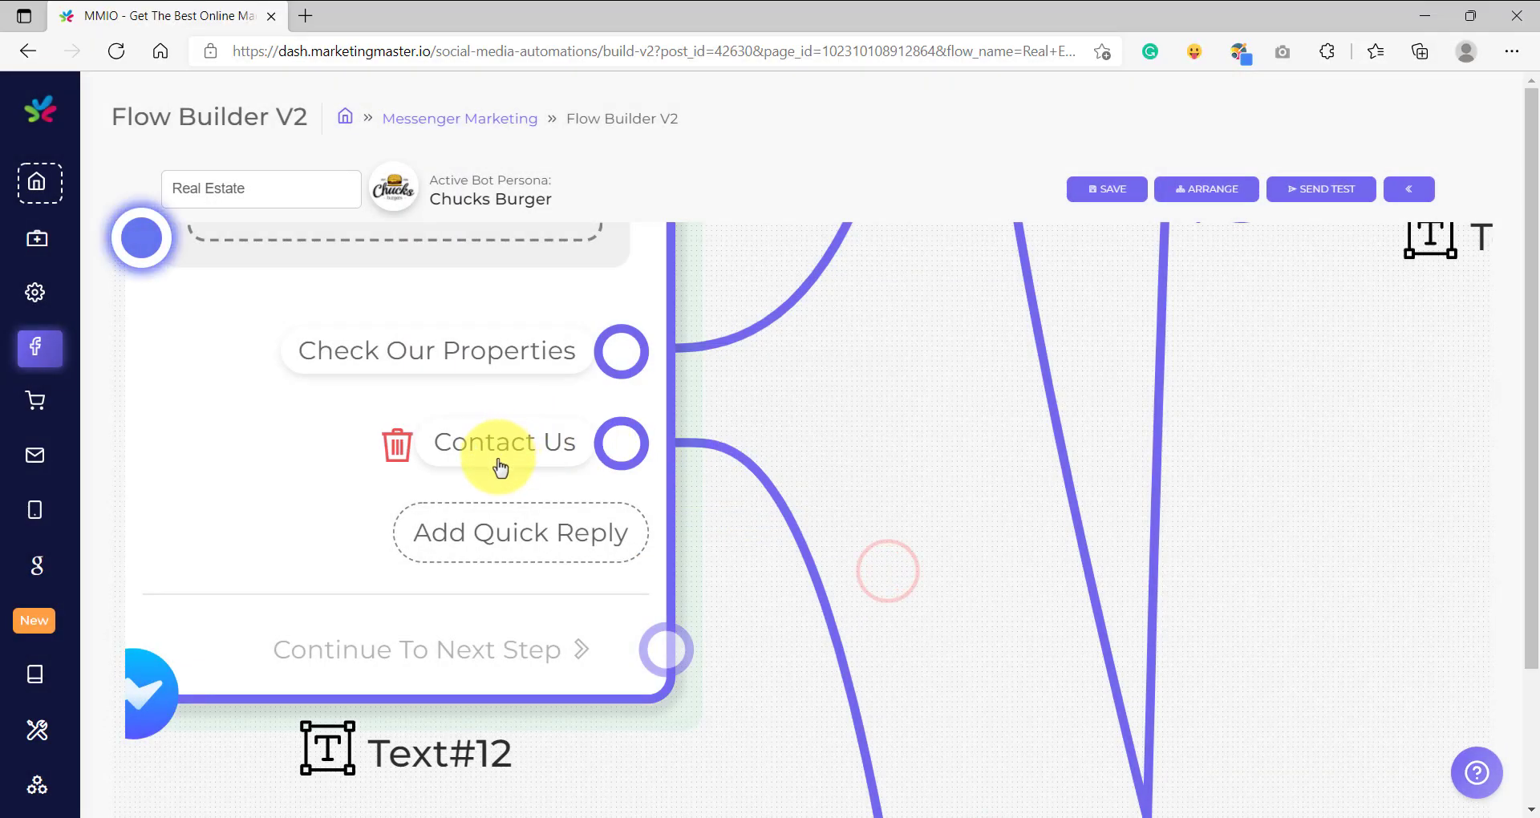
scroll(500, 468, "up", 3)
scroll(540, 447, "down", 5)
left_click_drag(946, 677, 725, 277)
scroll(726, 447, "down", 3)
left_click_drag(674, 663, 627, 375)
scroll(870, 450, "down", 3)
scroll(763, 272, "down", 3)
scroll(499, 352, "up", 2)
scroll(499, 351, "up", 6)
scroll(670, 433, "up", 1)
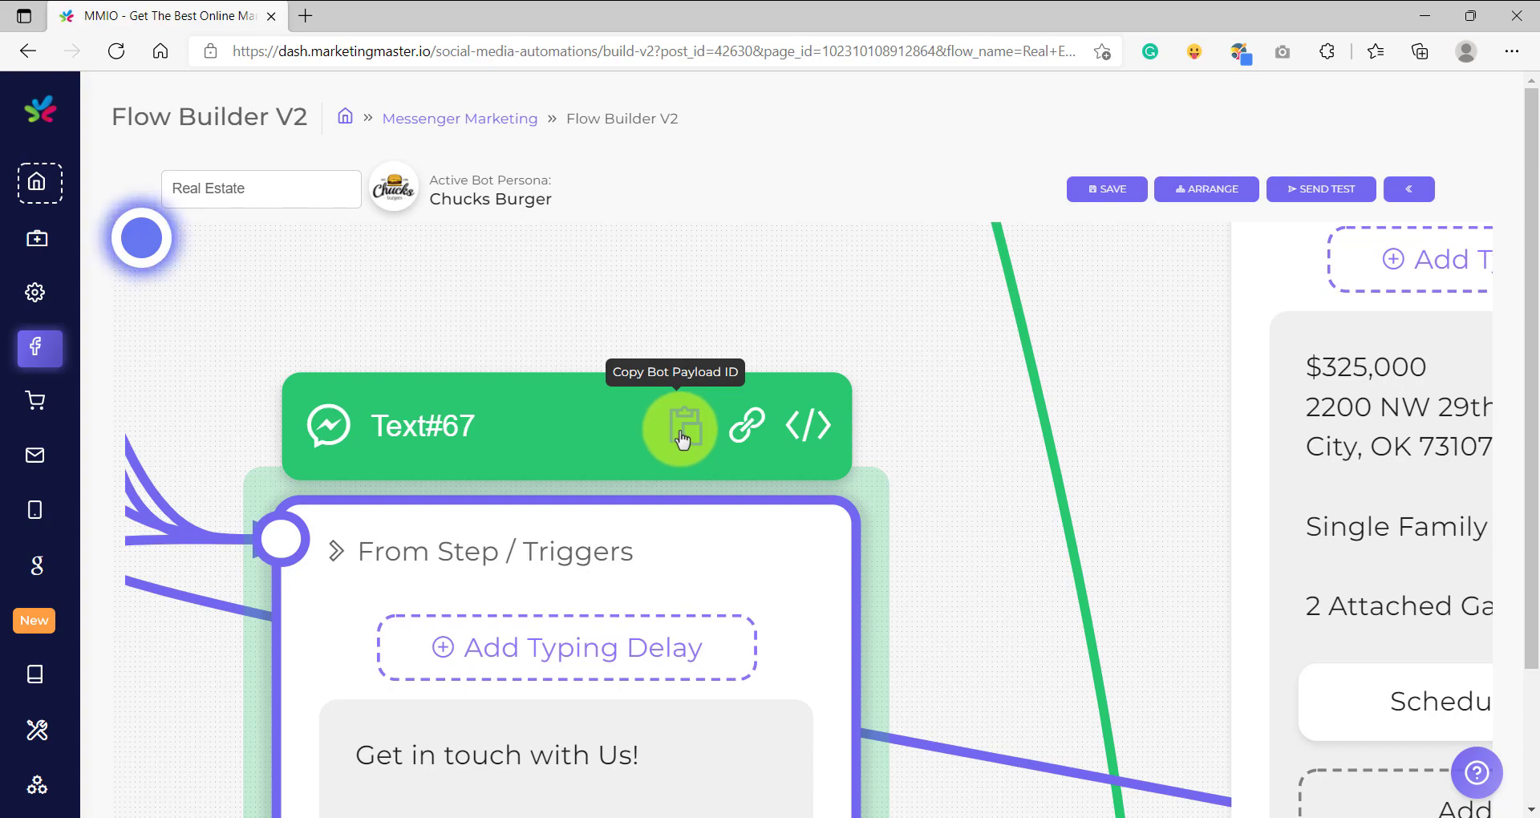
left_click(682, 438)
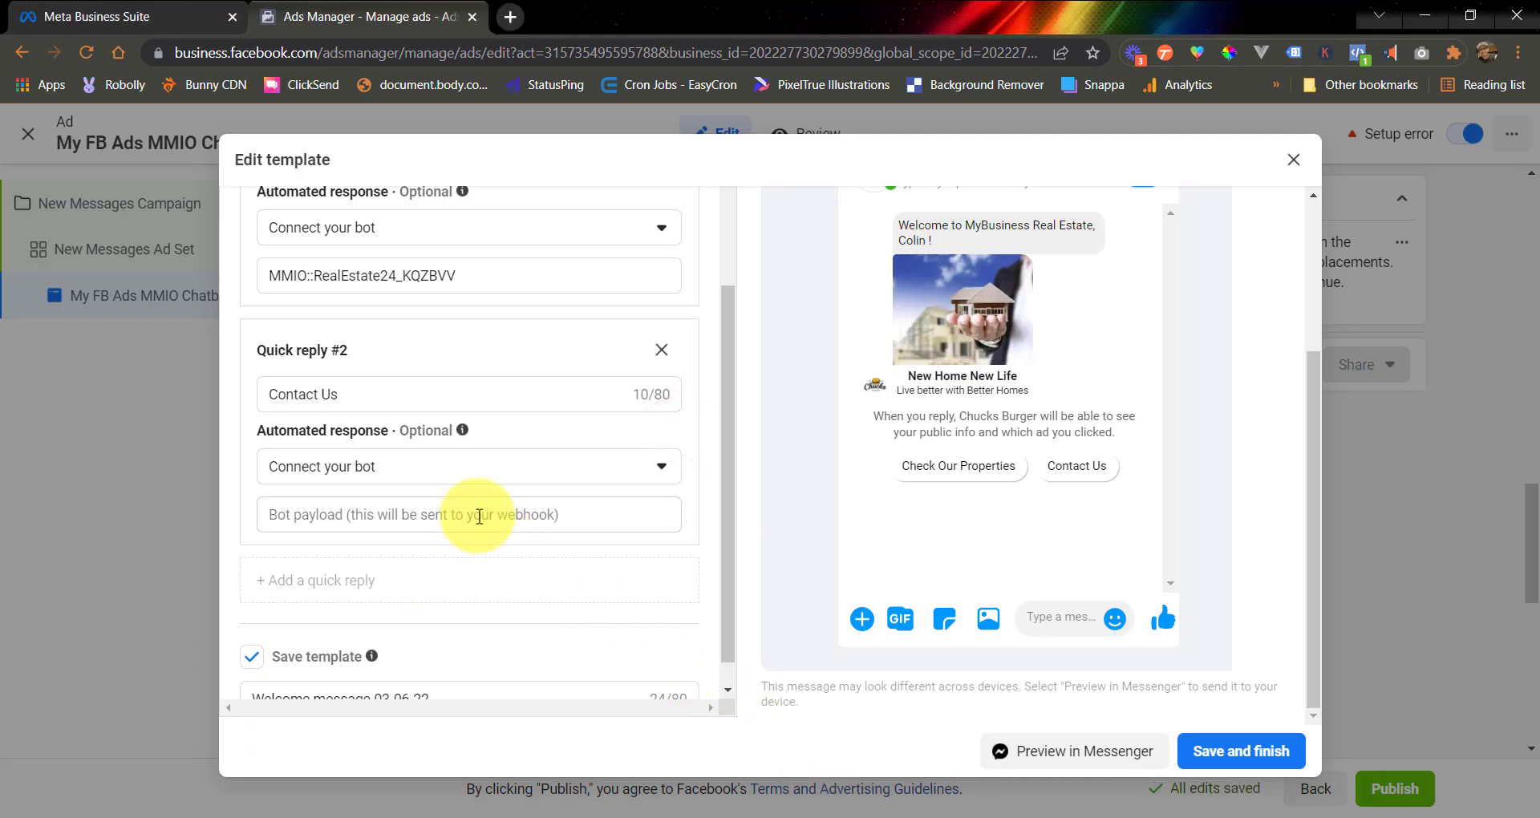
Back in Ads Manager, paste the copied Text#67 payload ID as the bot payload of the Contact Us quick reply.
left_click(393, 515)
right_click(340, 513)
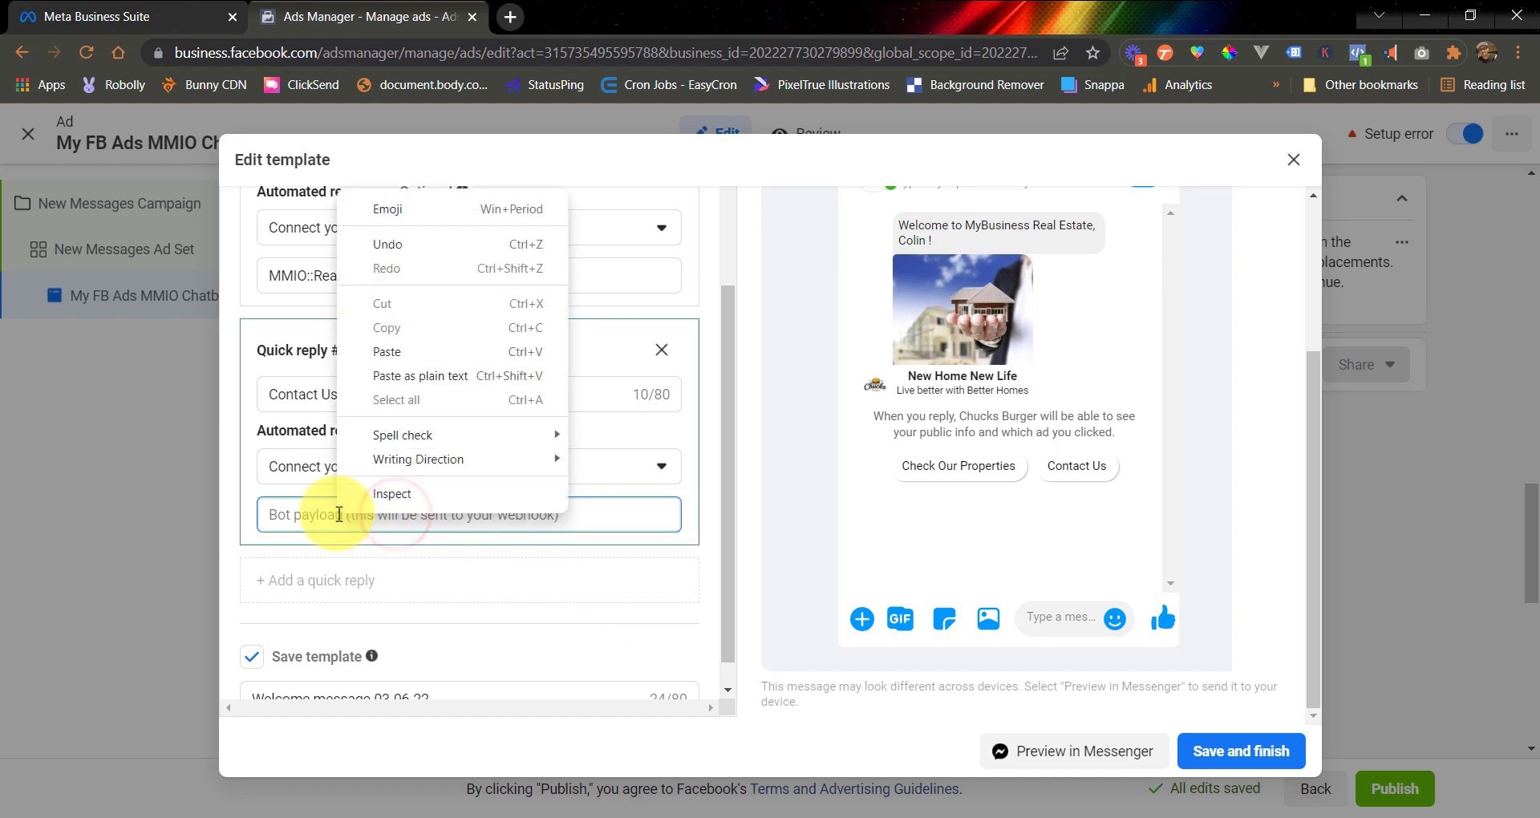
left_click(388, 353)
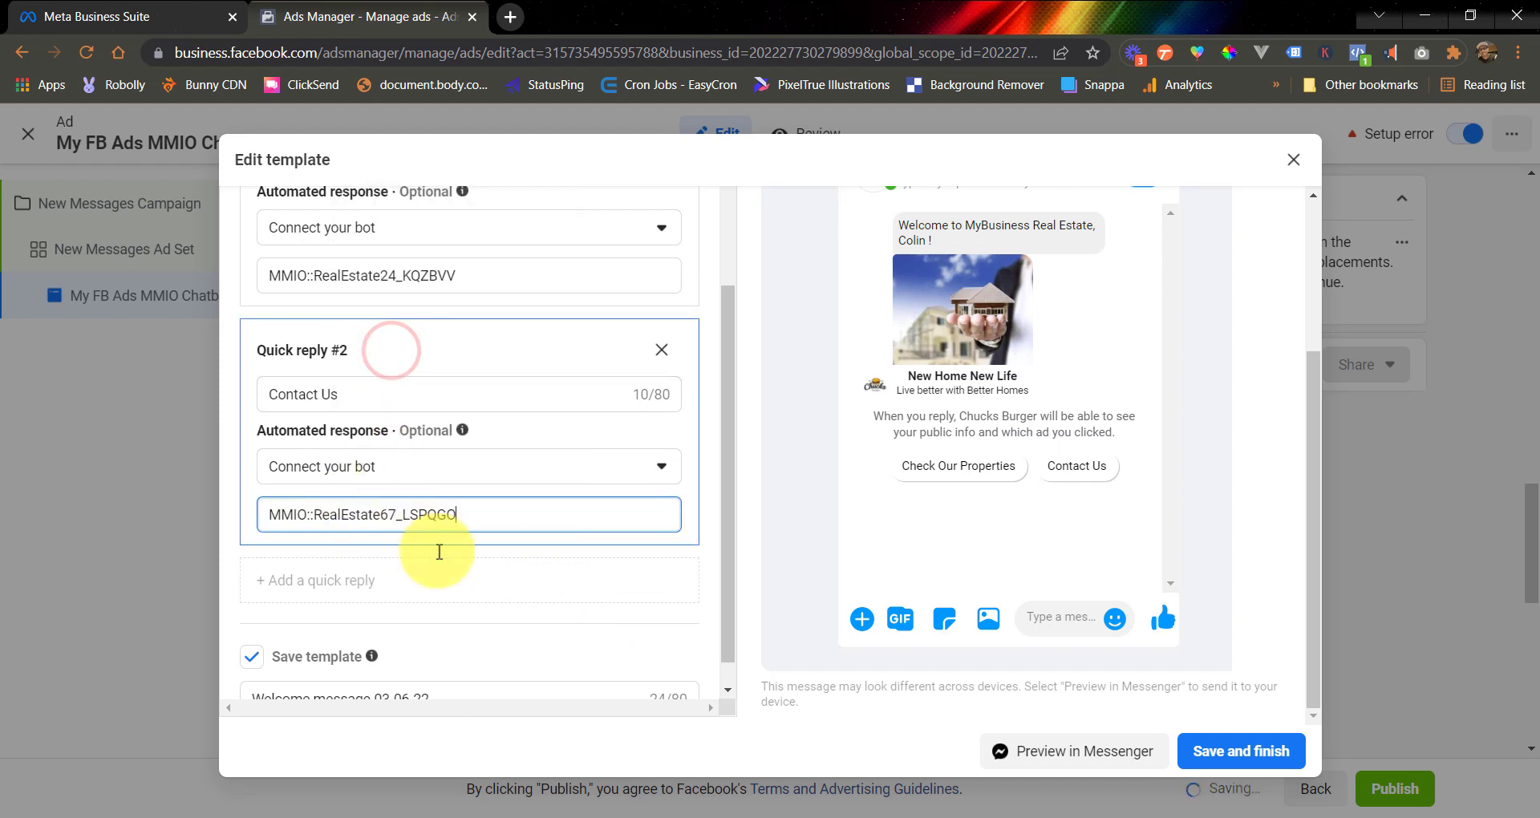
left_click(716, 536)
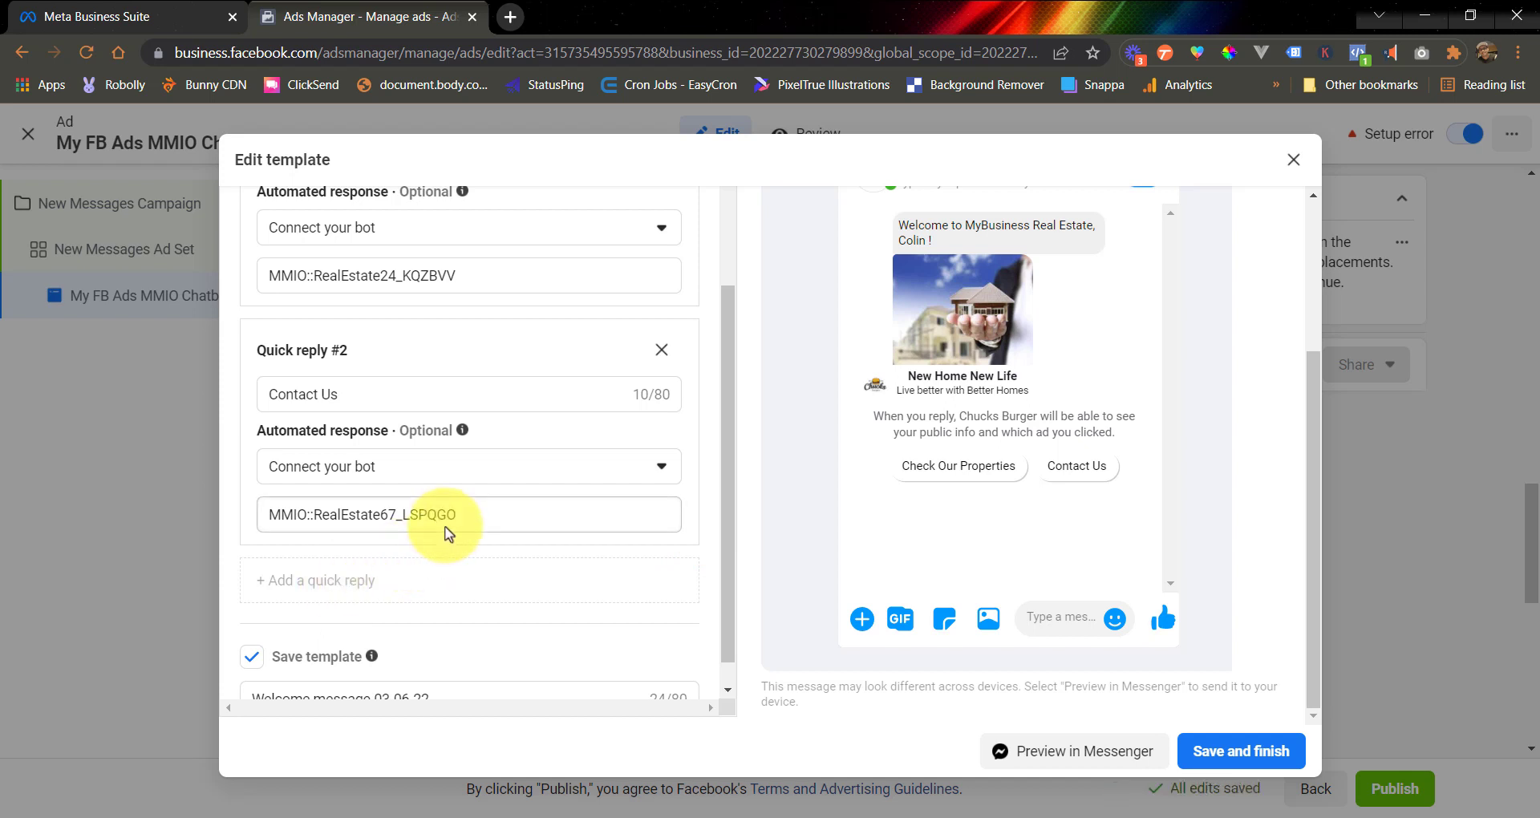
Check both quick replies in the template, send a preview to Messenger and switch to the Chucks Burger conversation.
scroll(448, 534, "up", 2)
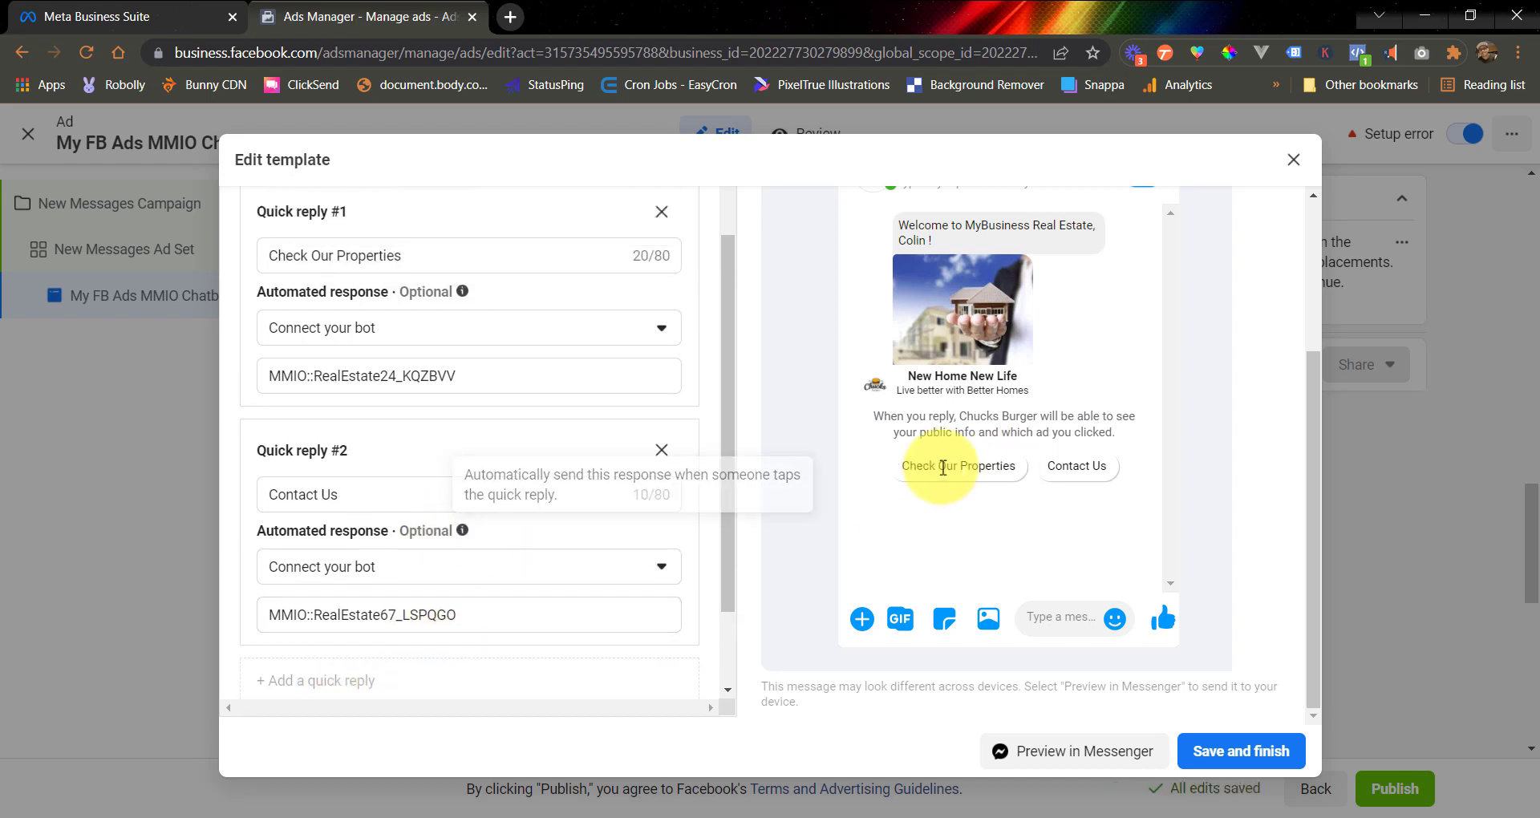
scroll(441, 554, "down", 3)
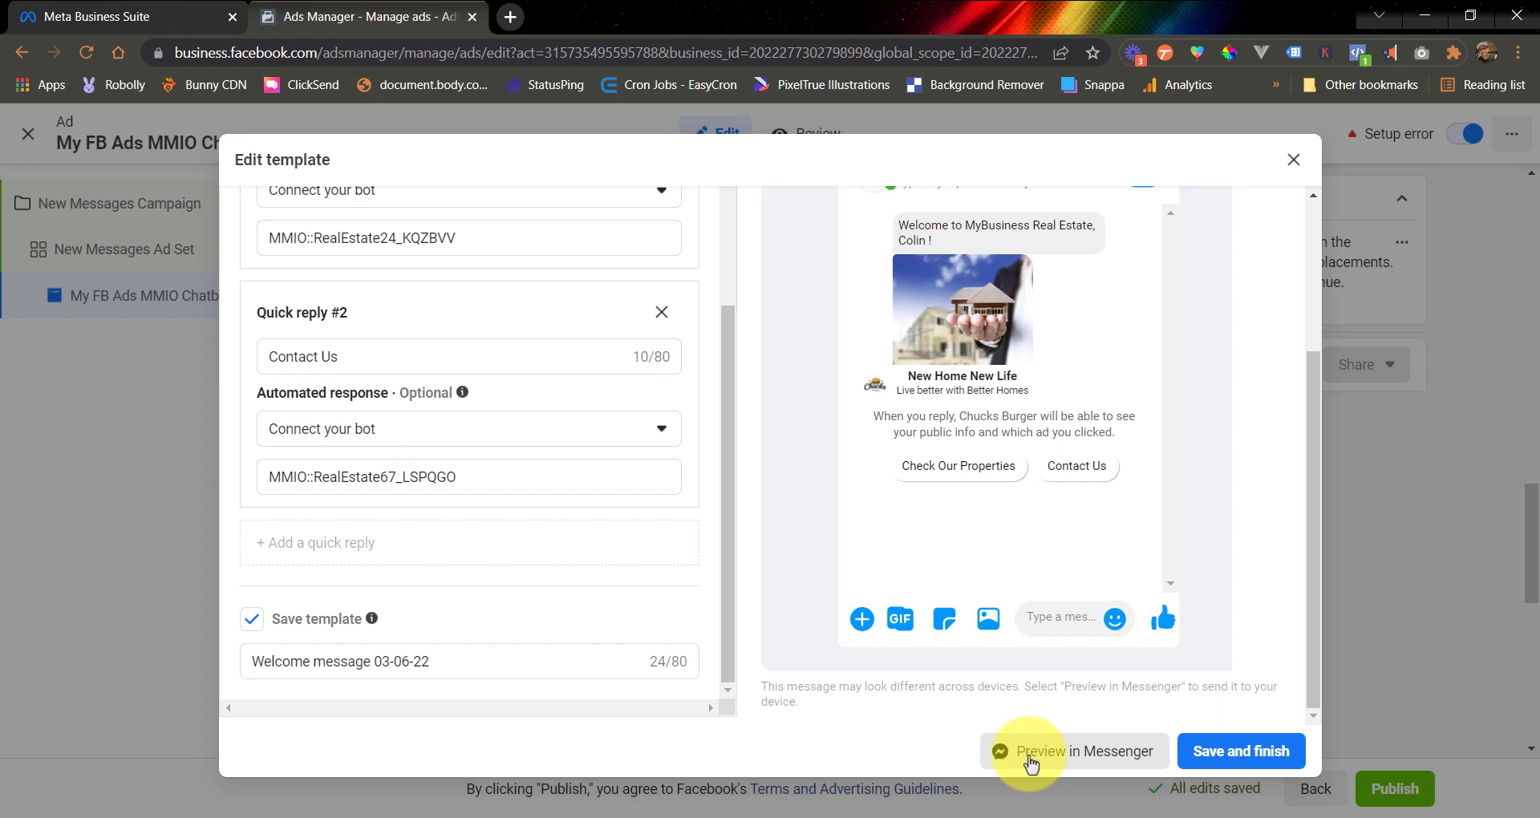
left_click(1031, 761)
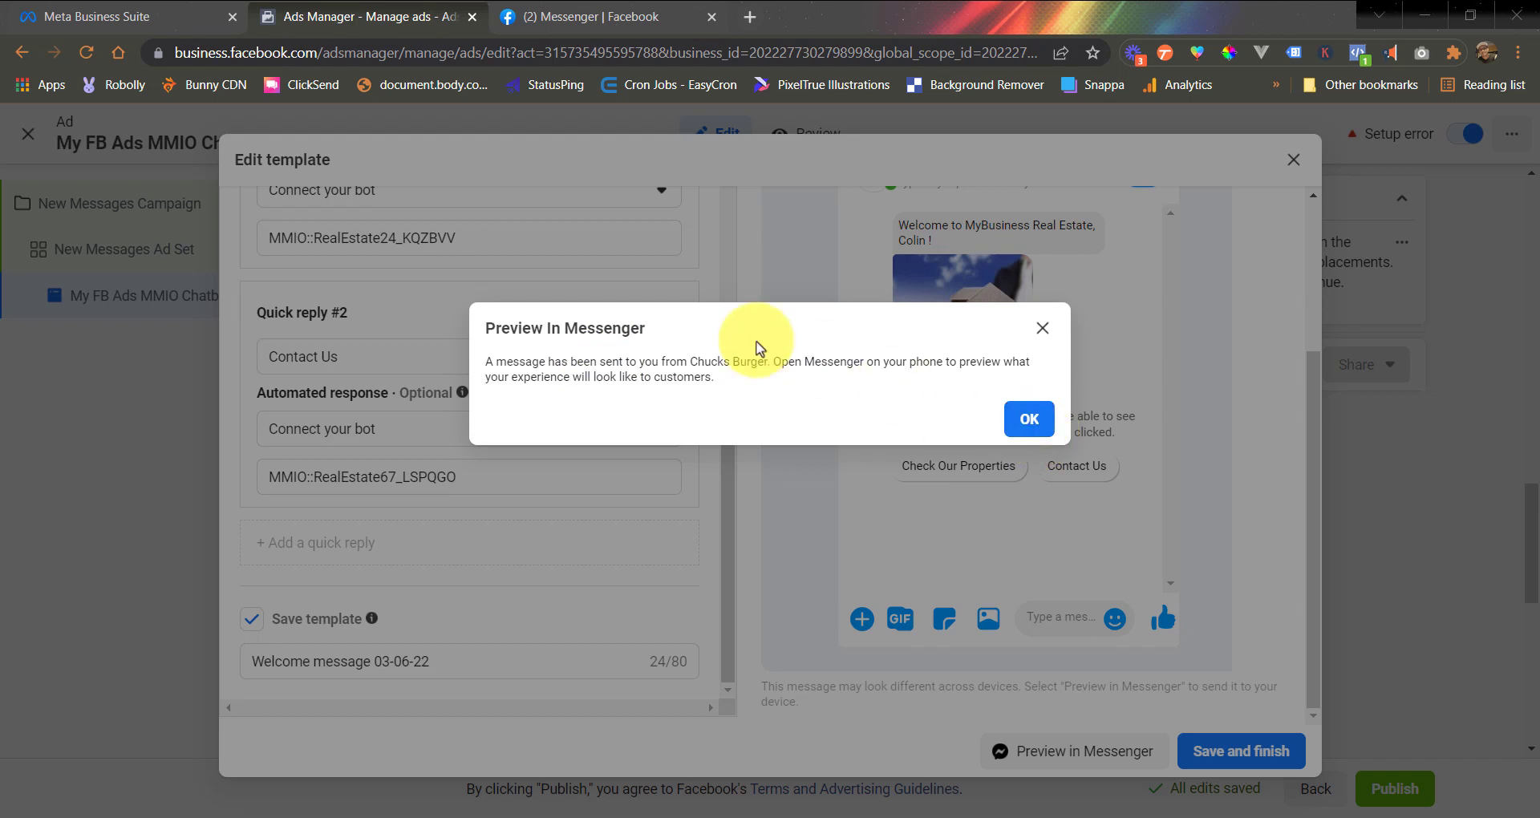
left_click(602, 24)
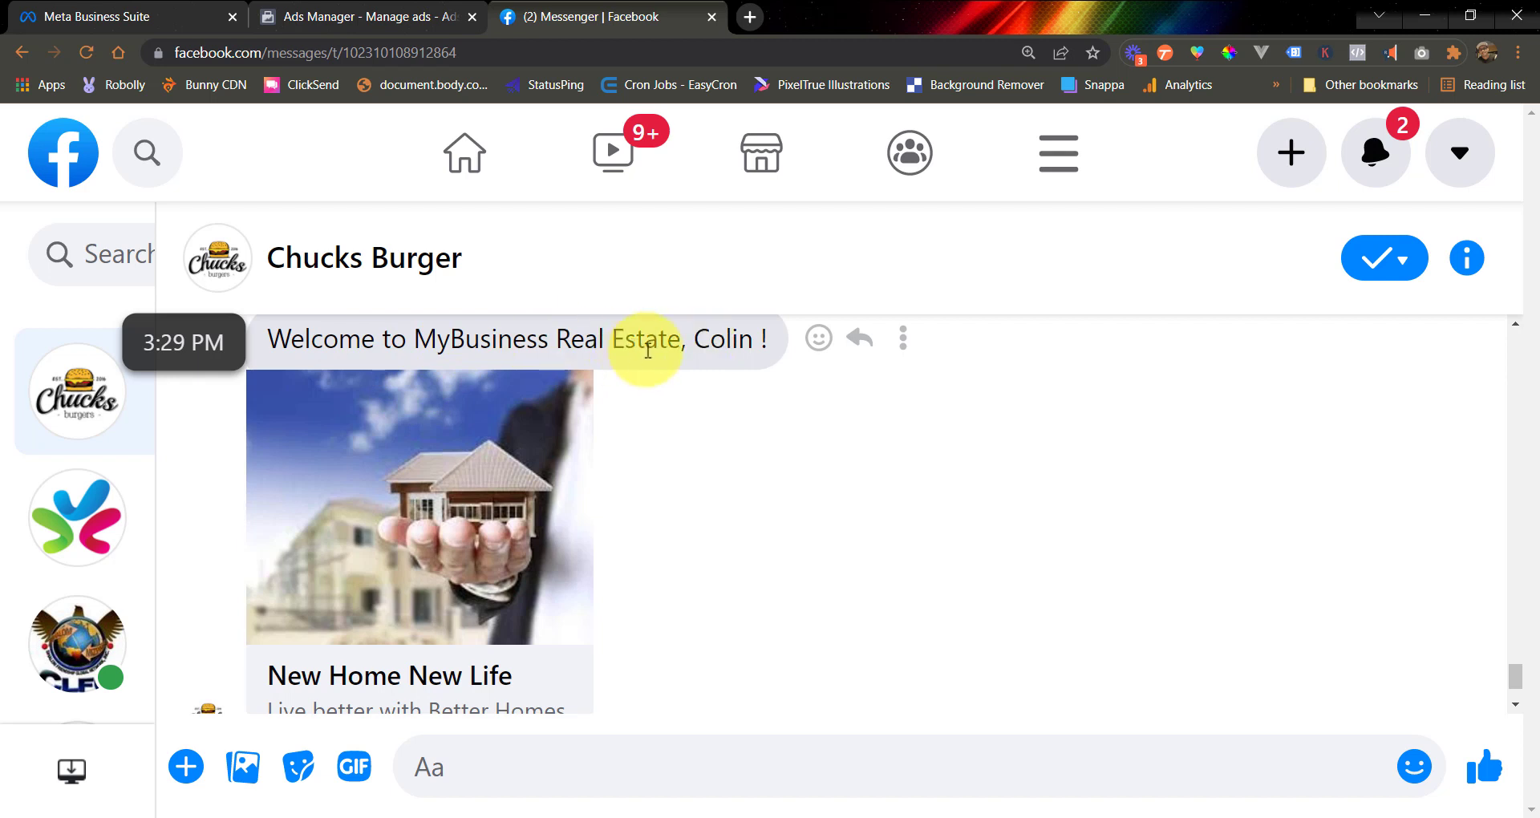
Test the Contact Us quick reply under the New Home New Life card and read through the bot's answer.
scroll(633, 345, "down", 3)
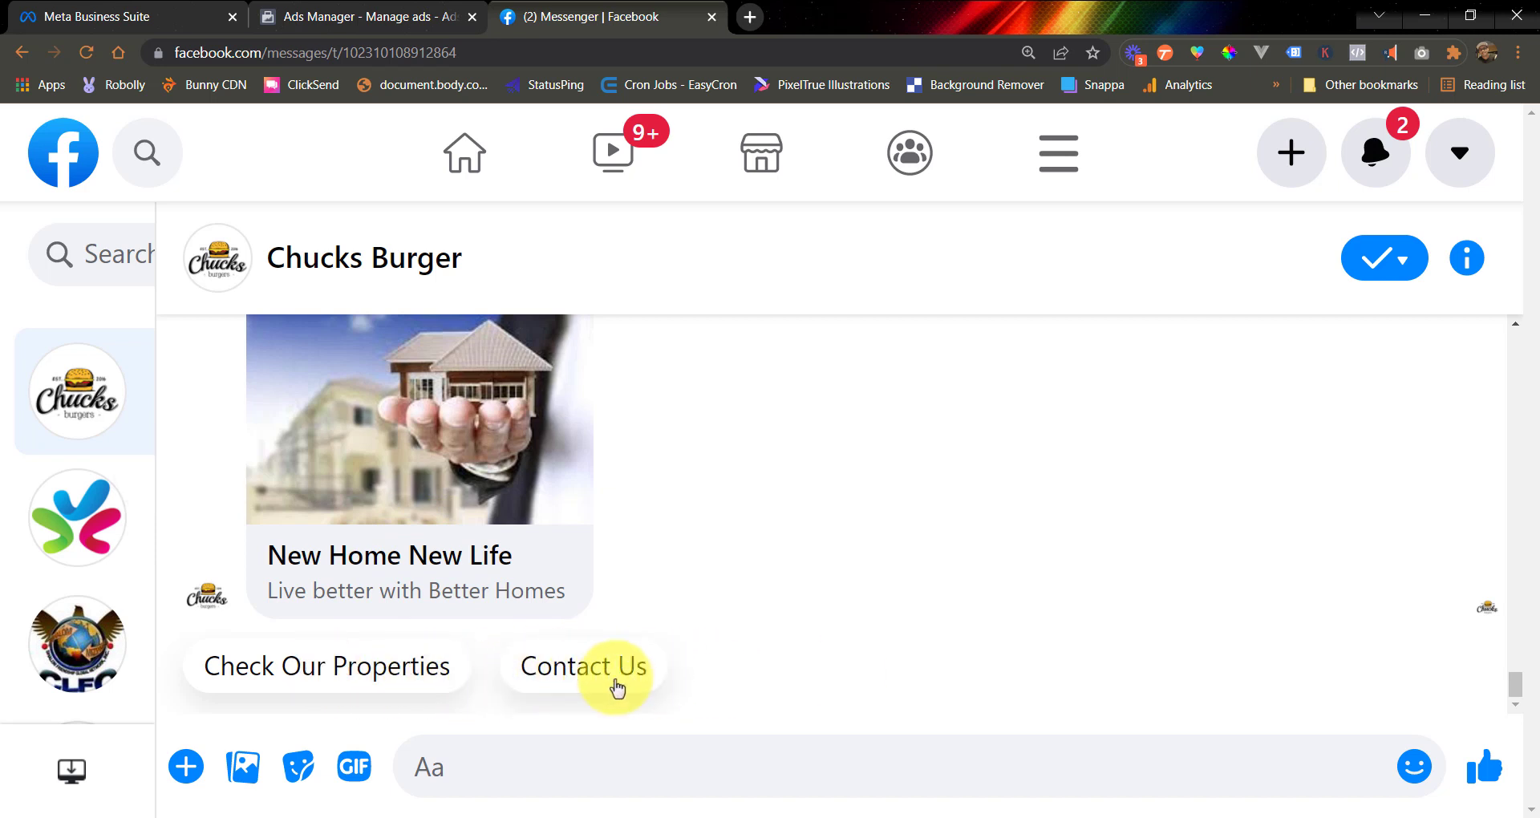
left_click(615, 682)
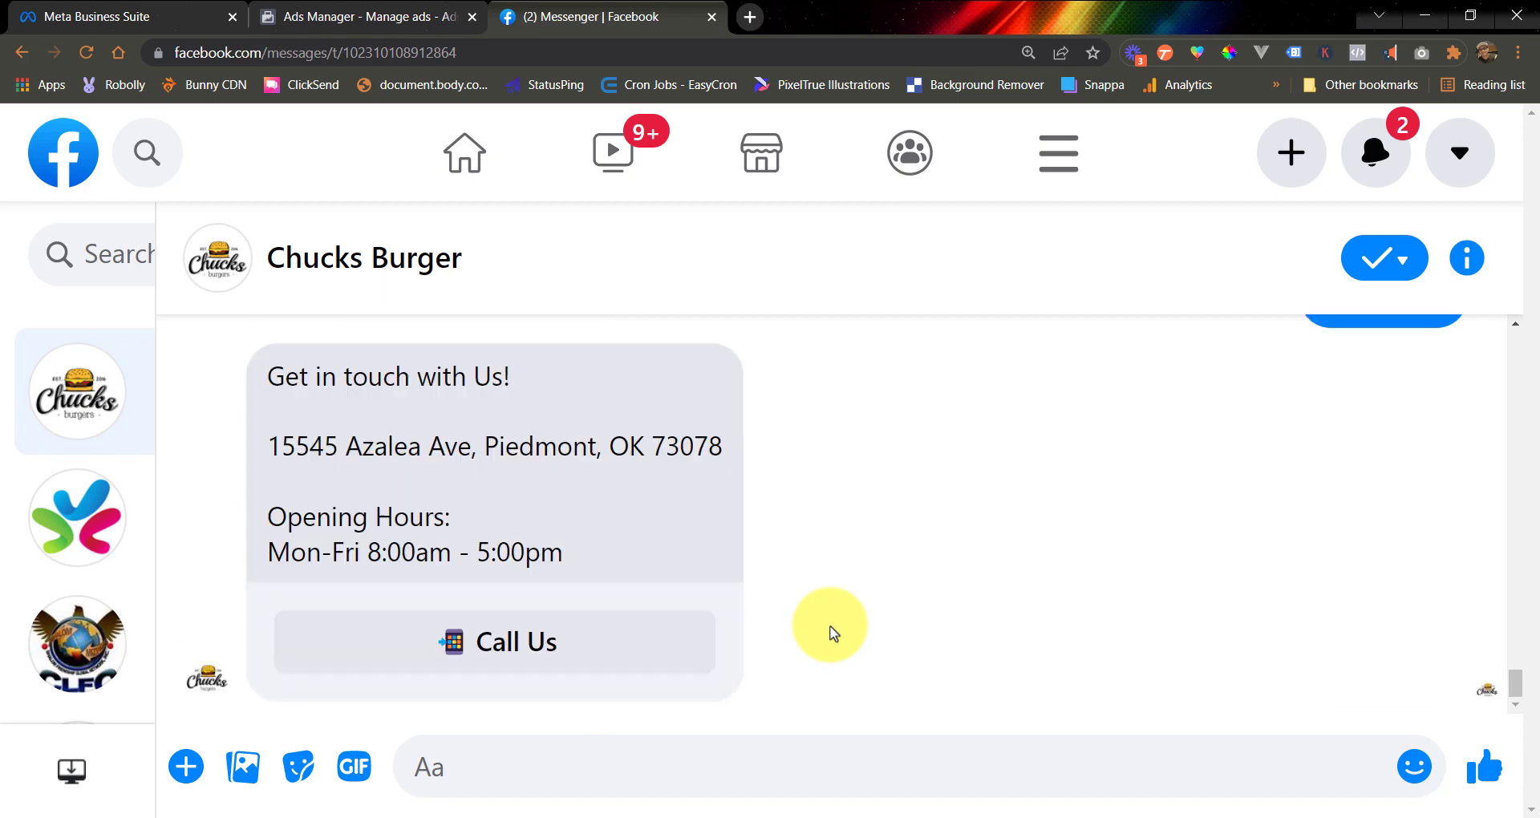
scroll(592, 516, "up", 5)
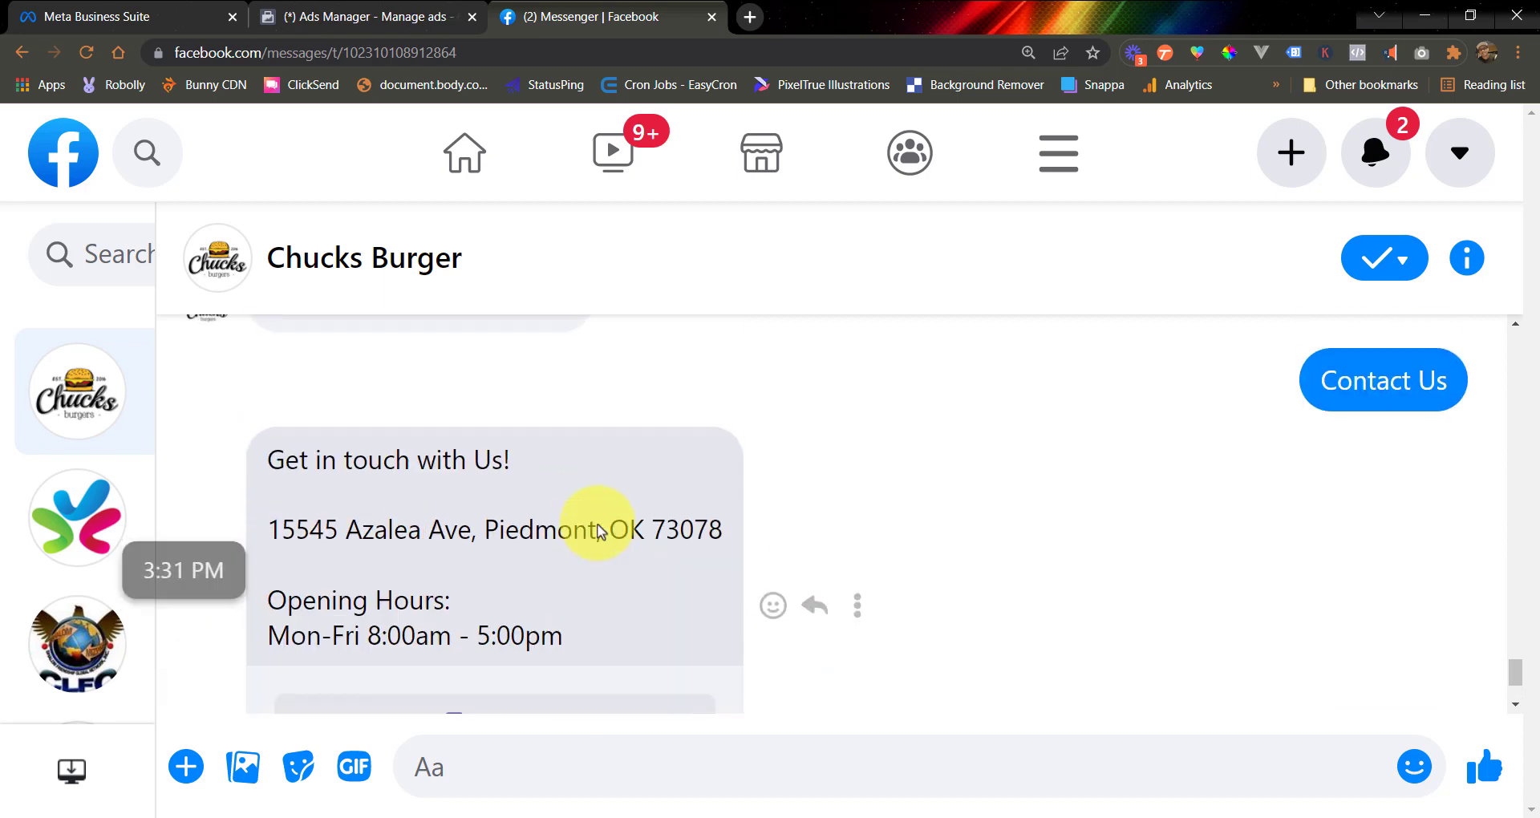
scroll(514, 532, "down", 2)
scroll(401, 498, "down", 2)
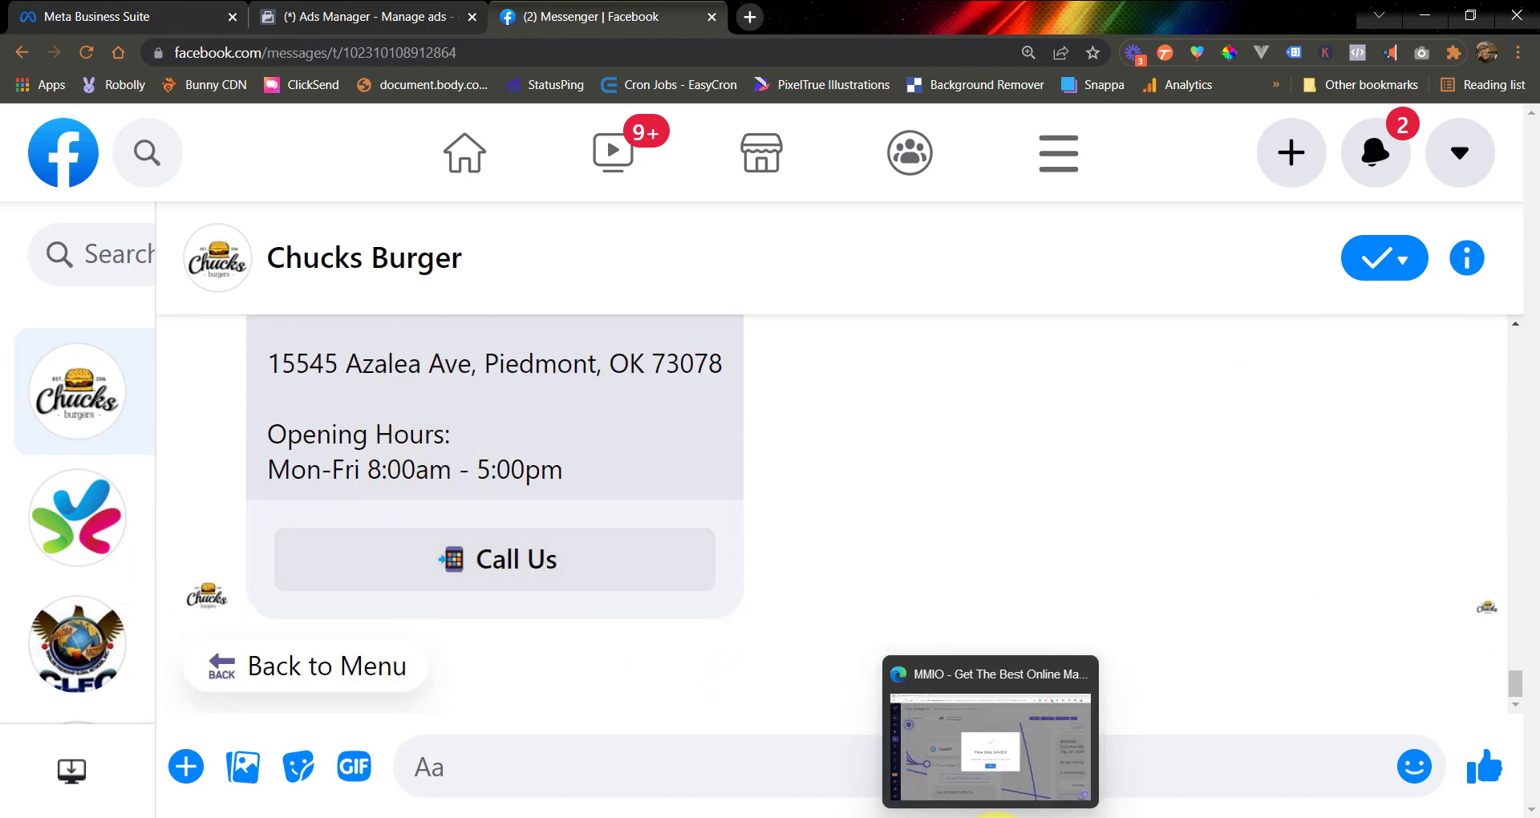
In Flow Builder, dismiss the copy message and compare the Text#67 content with the Contact Us reply of Text#12.
left_click(995, 812)
left_click(769, 561)
scroll(666, 602, "up", 5)
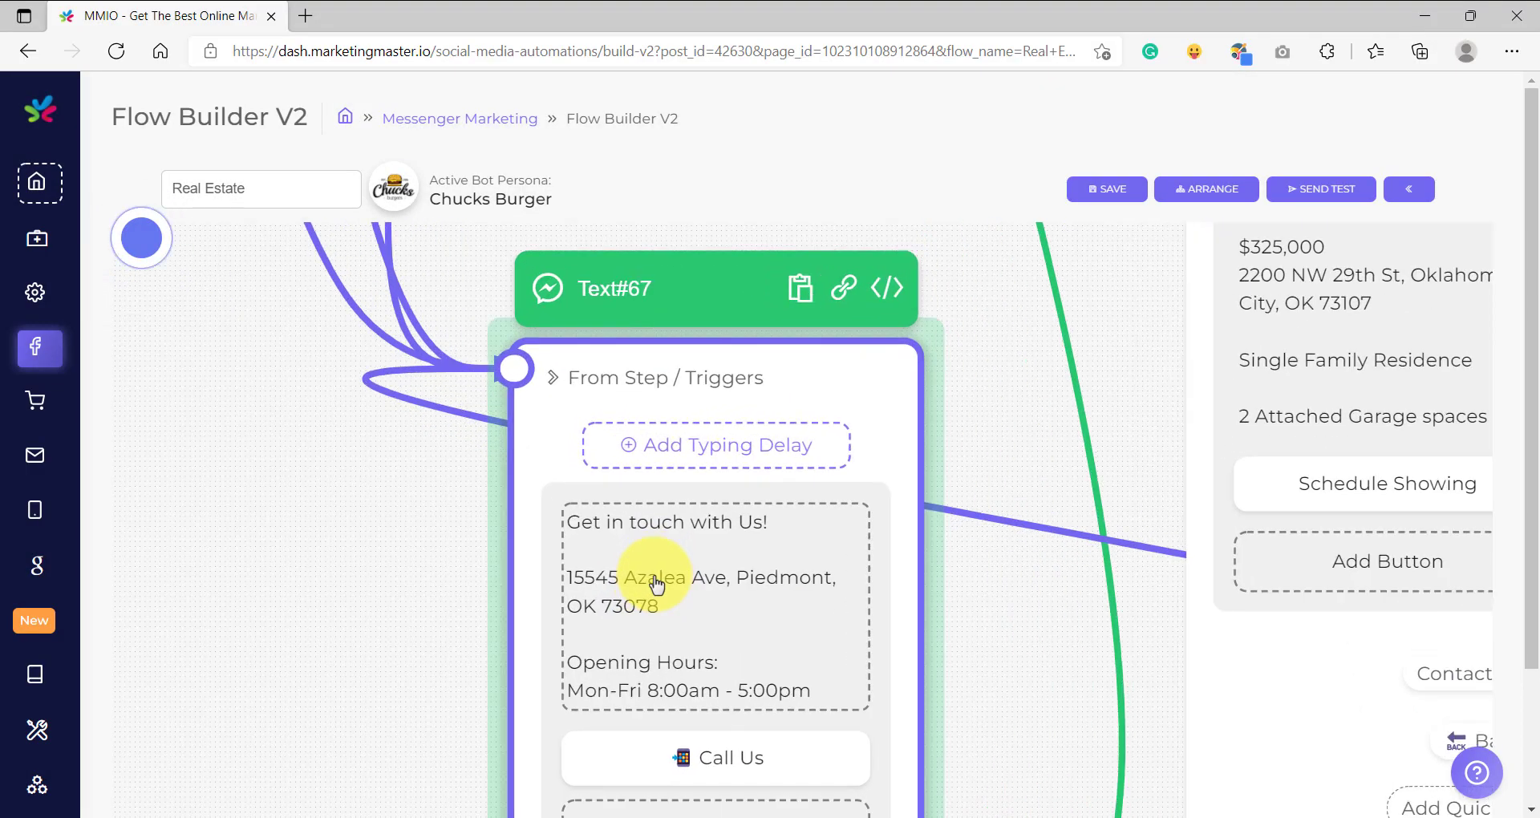
scroll(690, 590, "down", 8)
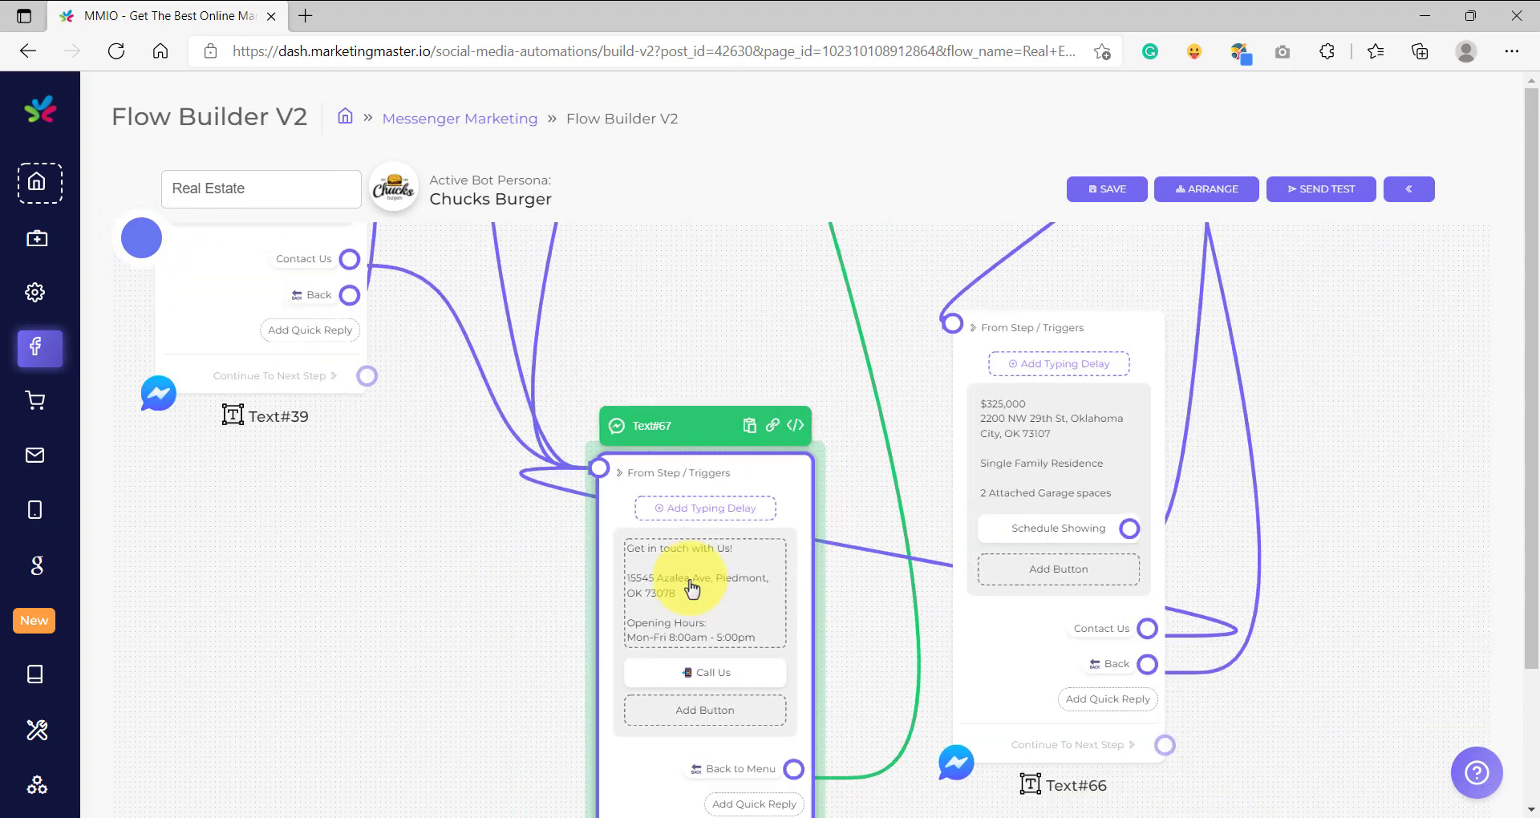
scroll(514, 609, "up", 10)
left_click(533, 449)
scroll(780, 401, "up", 5)
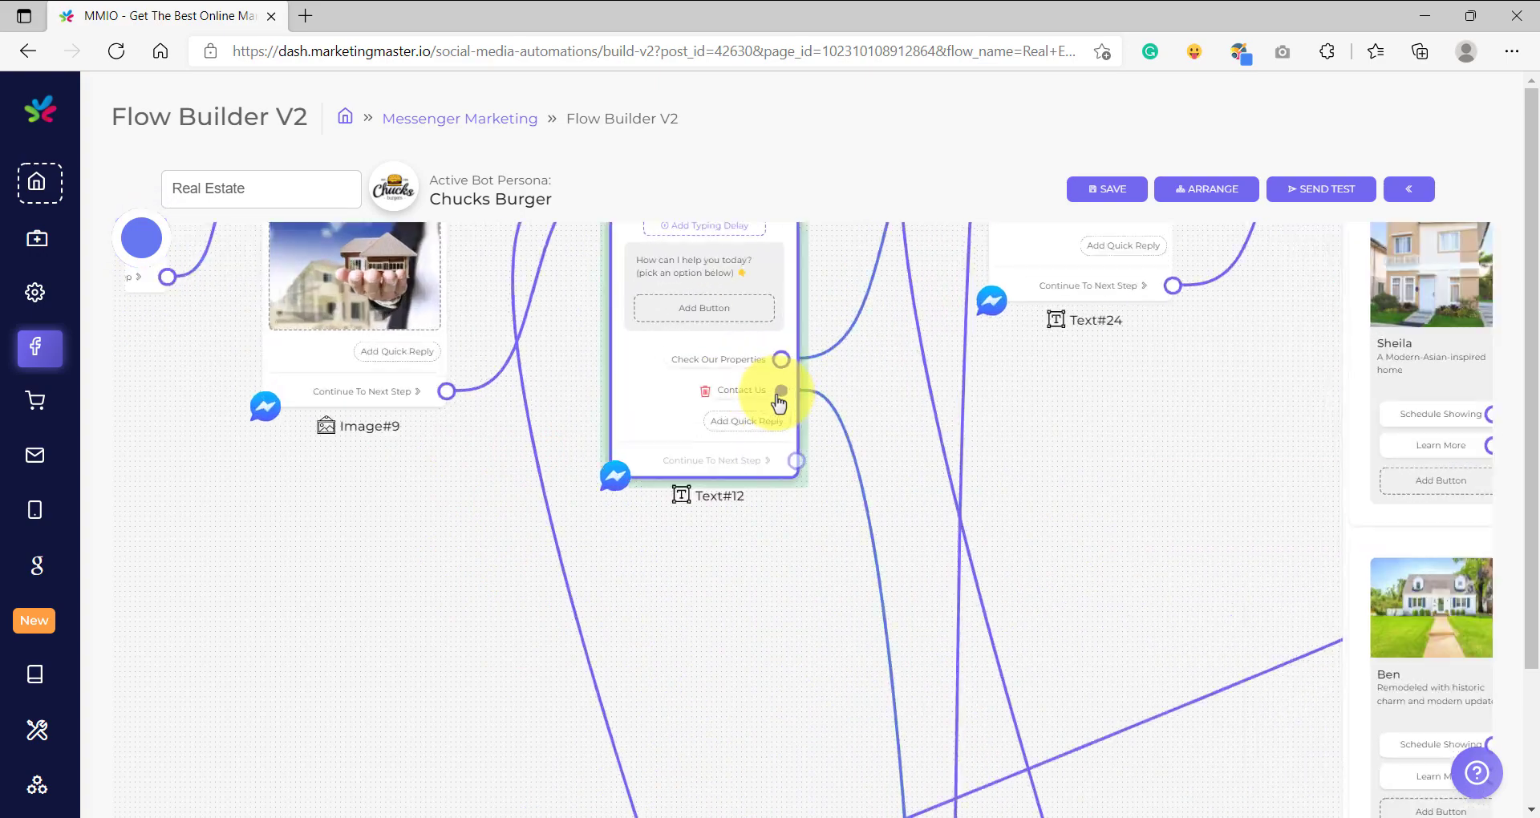
scroll(730, 405, "up", 2)
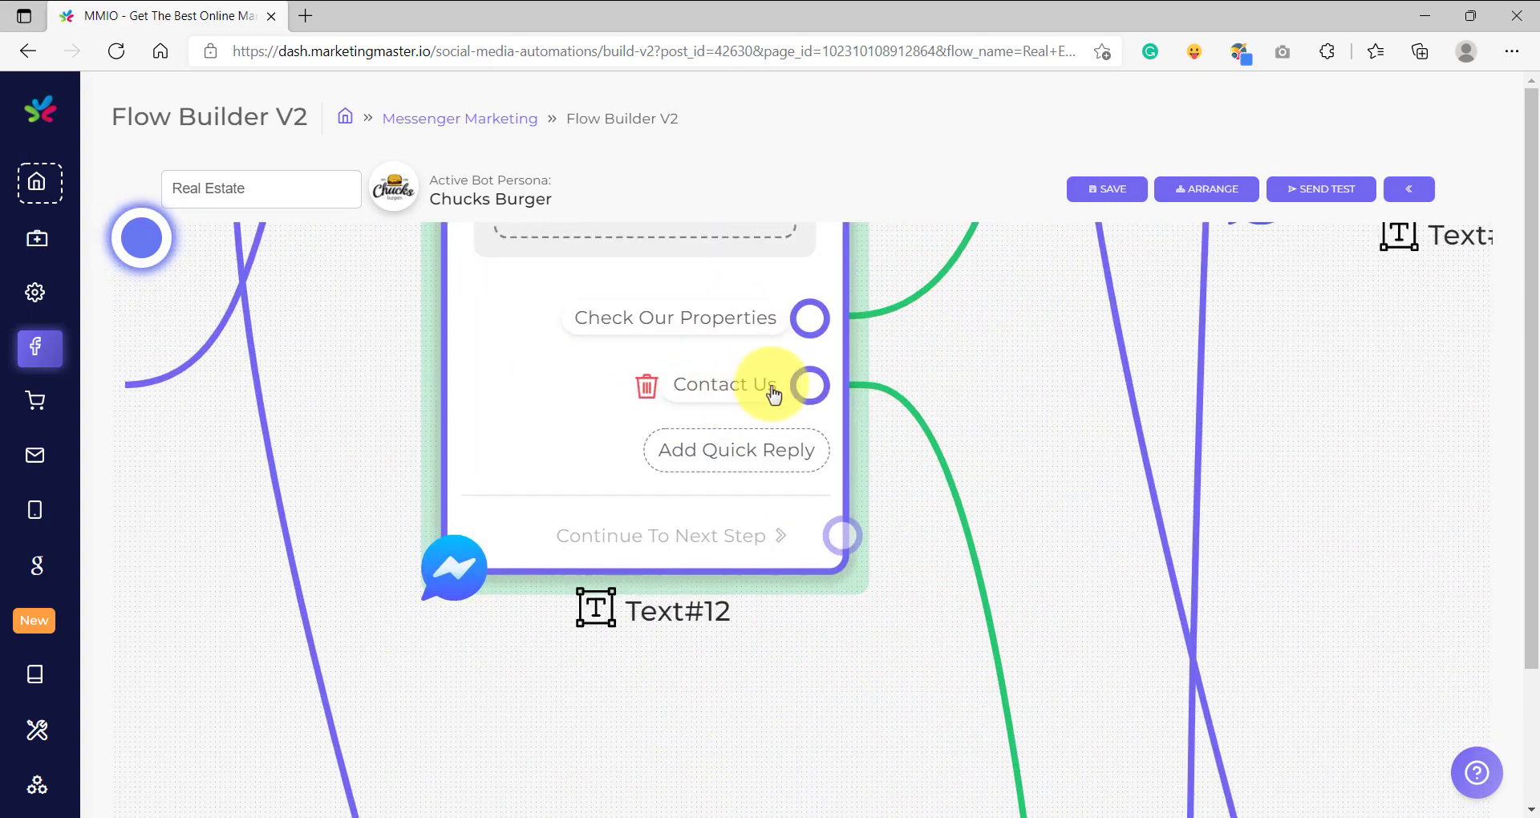
Return to the Messenger conversation, dismiss the new notification and review the Contact Us exchange.
left_click(1035, 815)
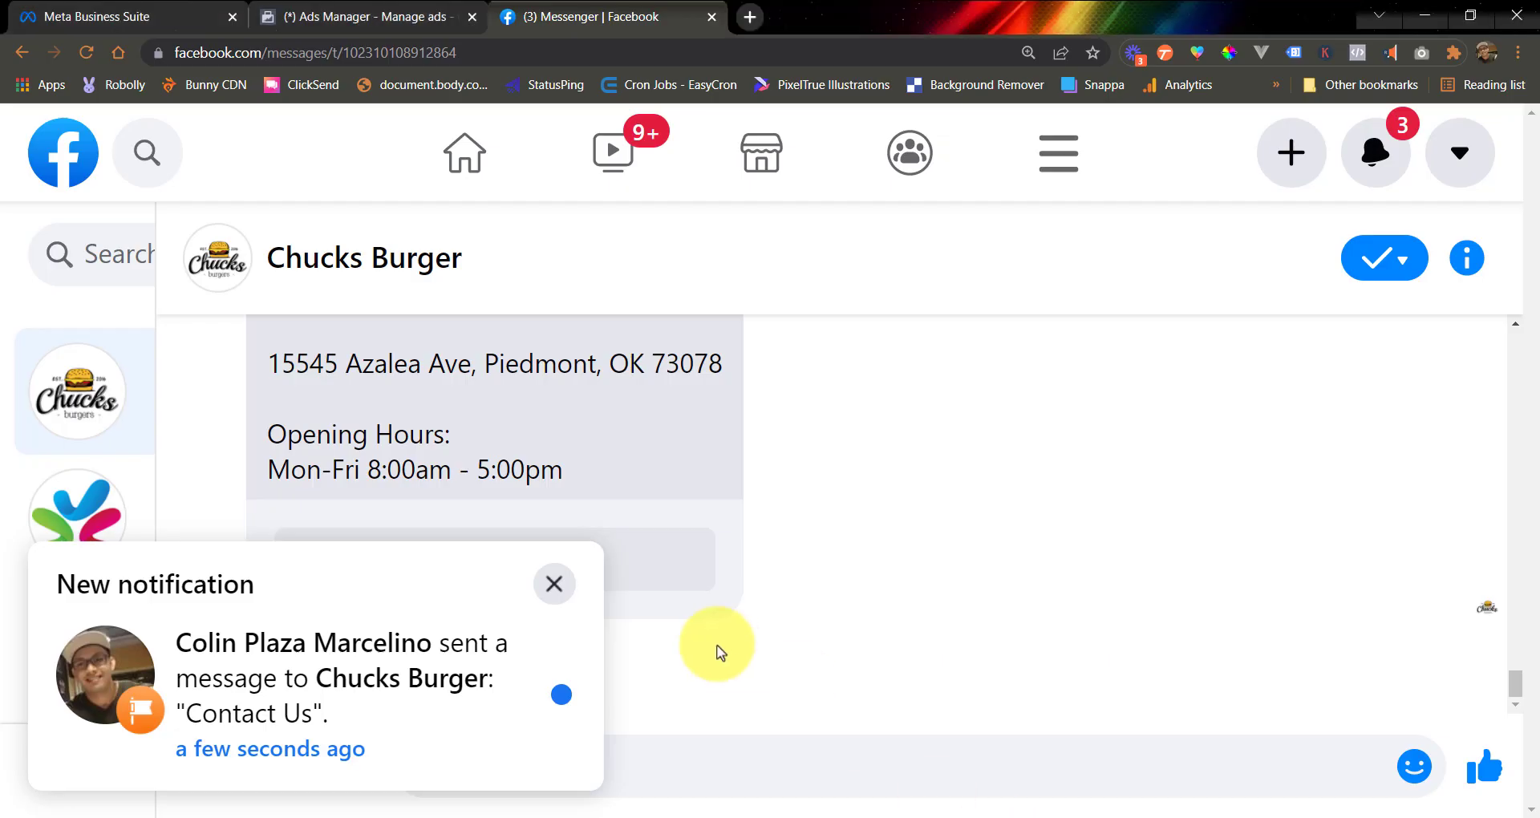
left_click(561, 576)
scroll(578, 622, "up", 5)
scroll(546, 561, "down", 4)
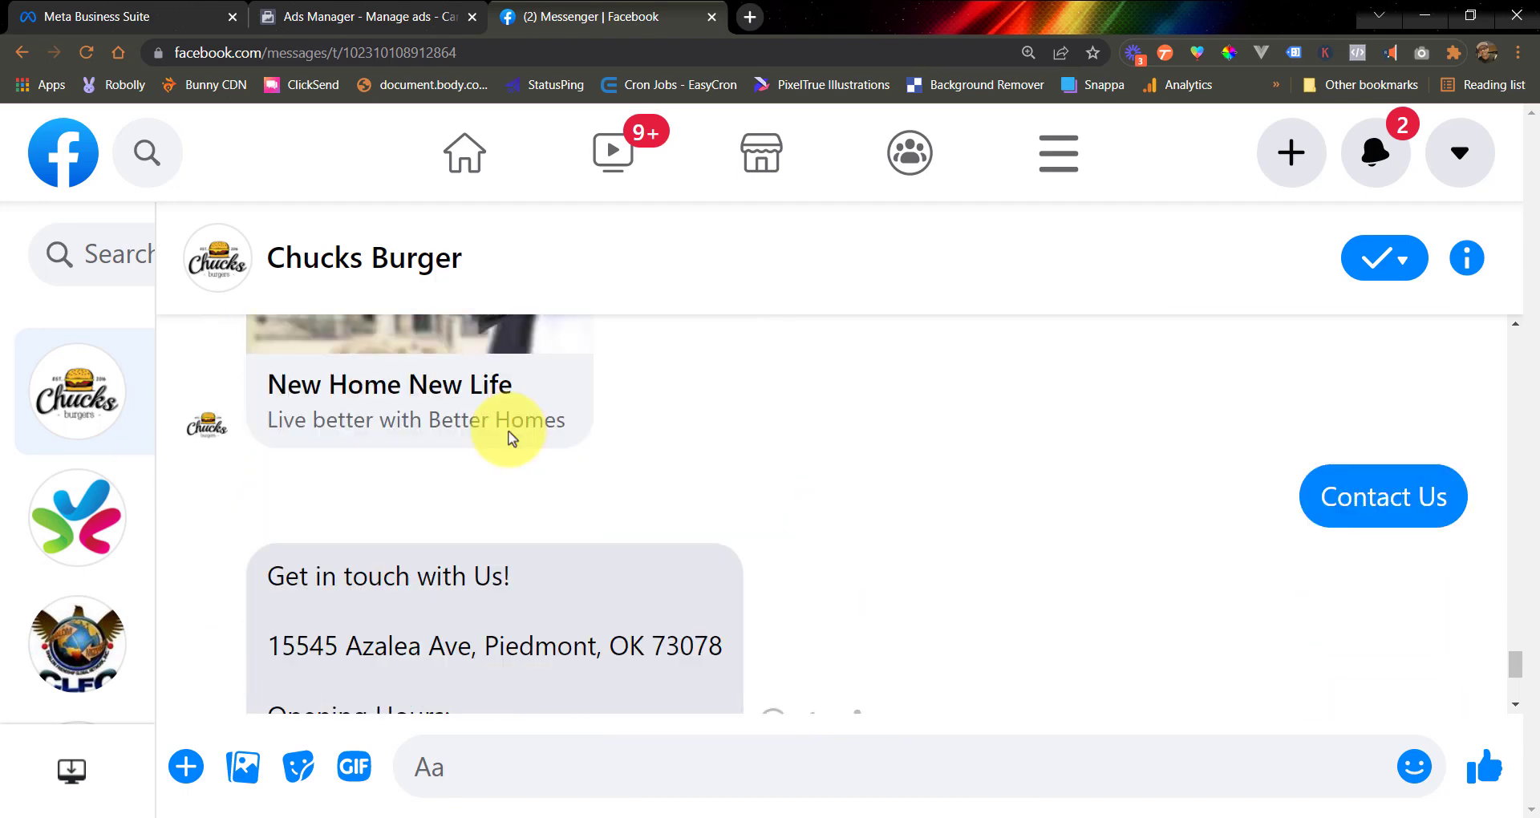
Send another Messenger preview of the template from Ads Manager and return to the Chucks Burger conversation.
left_click(327, 16)
key("Escape")
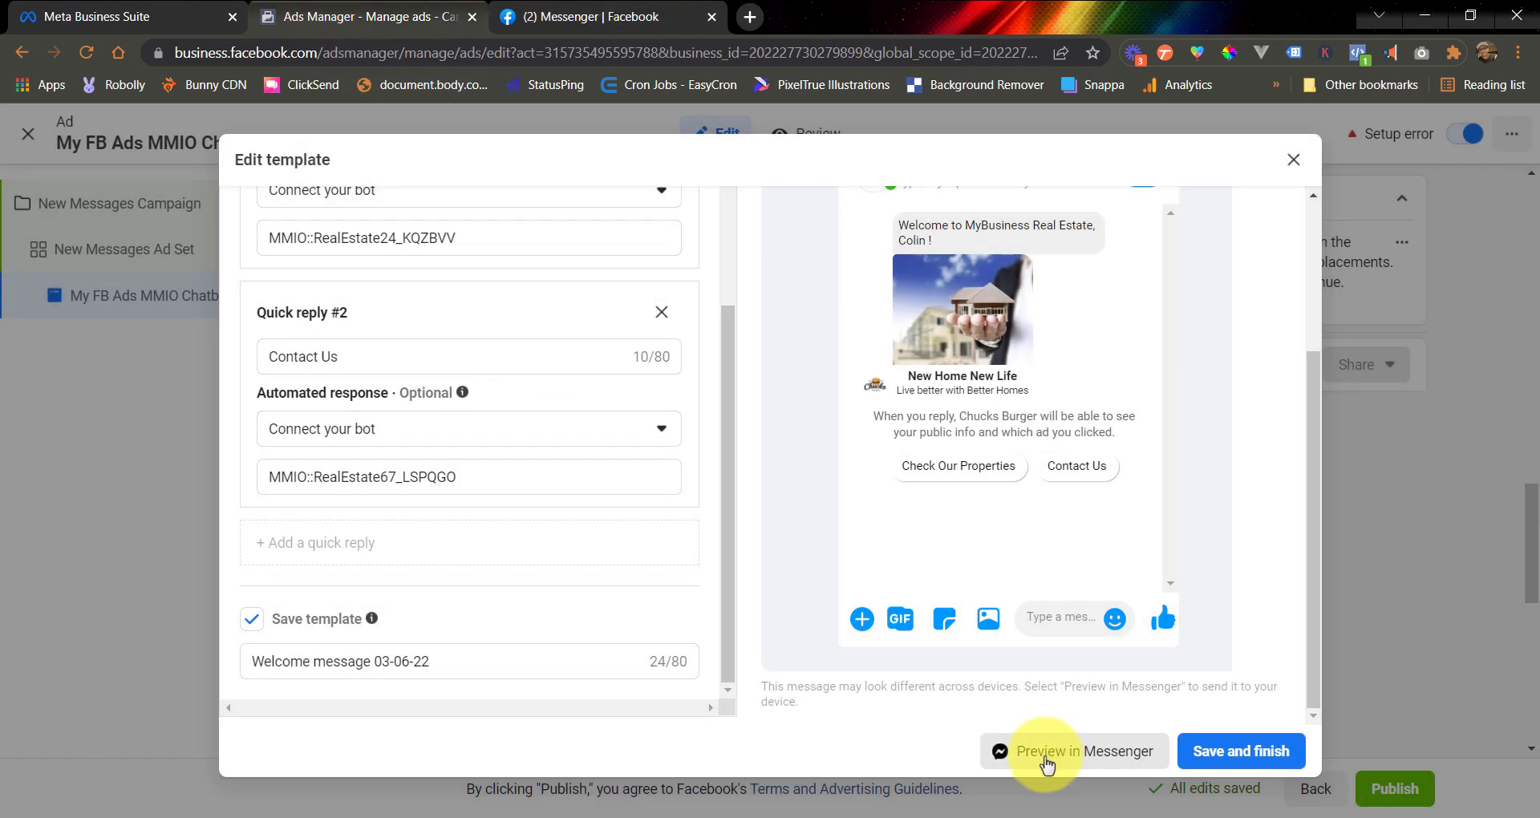
key("Escape")
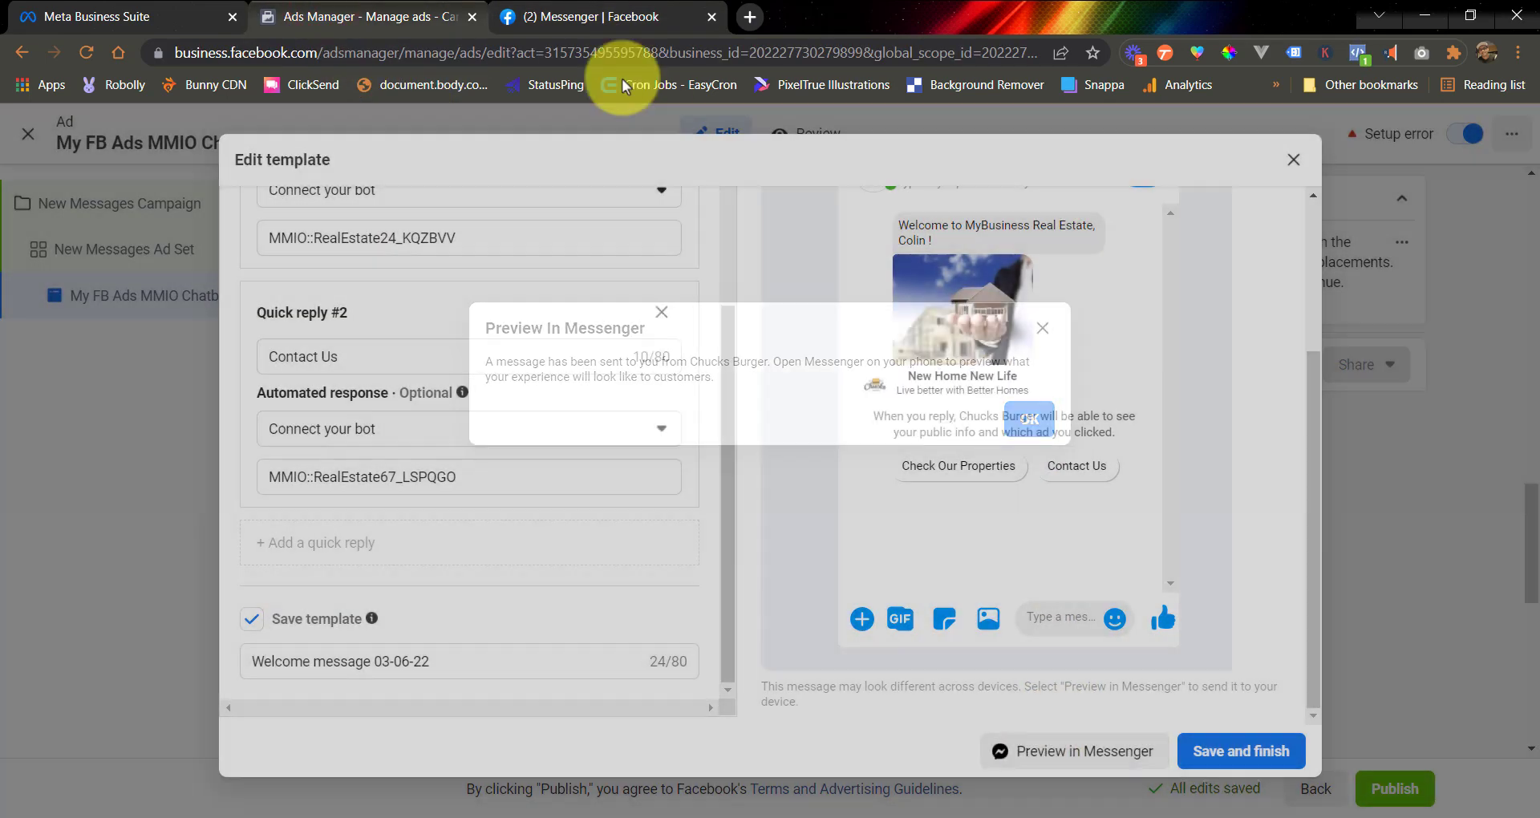
left_click(600, 23)
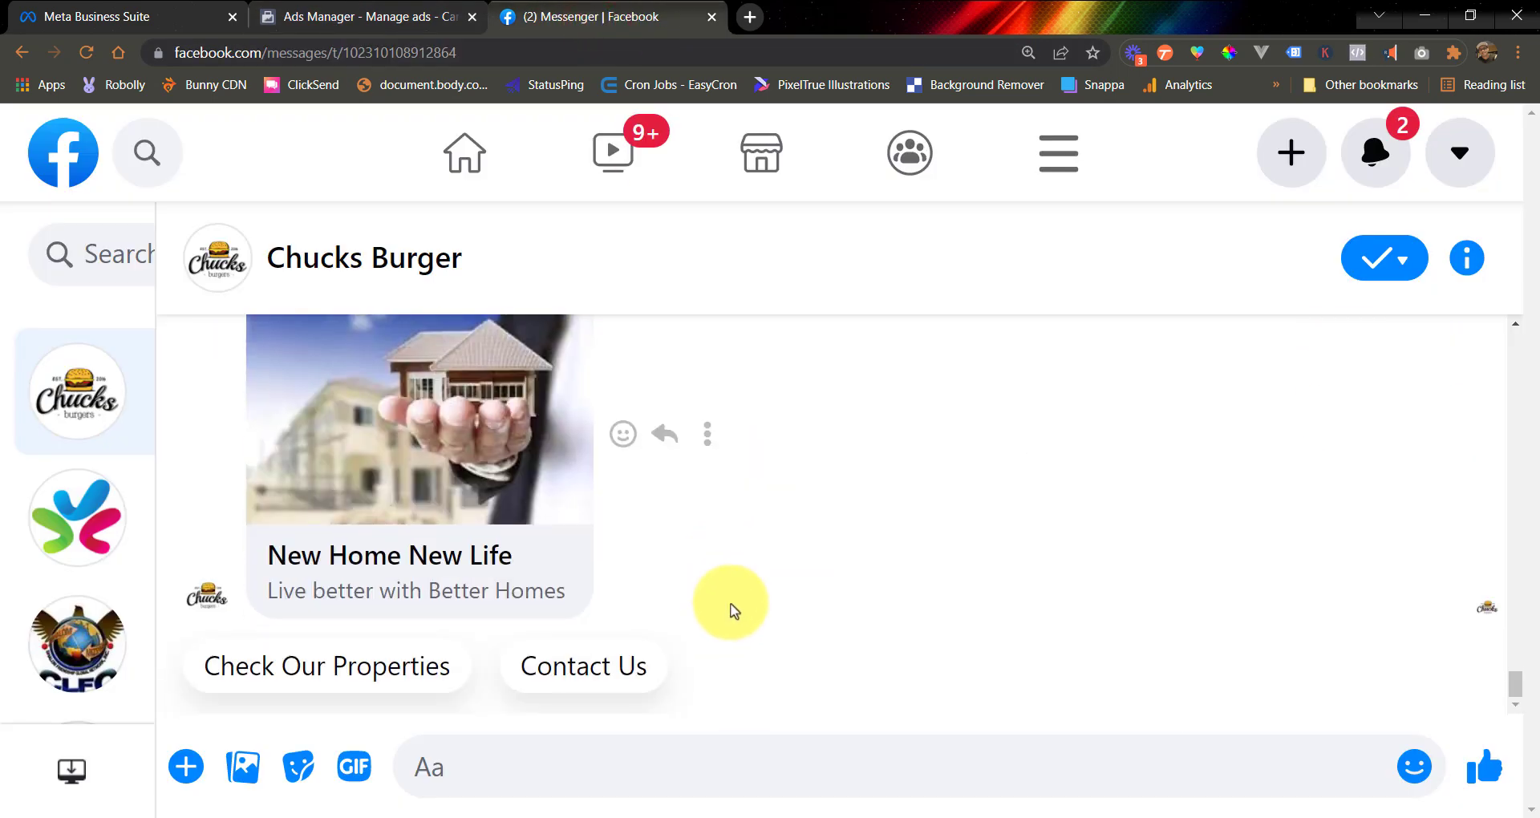
Test the Check Our Properties quick reply and browse the returned property gallery to the Ben card.
left_click(283, 682)
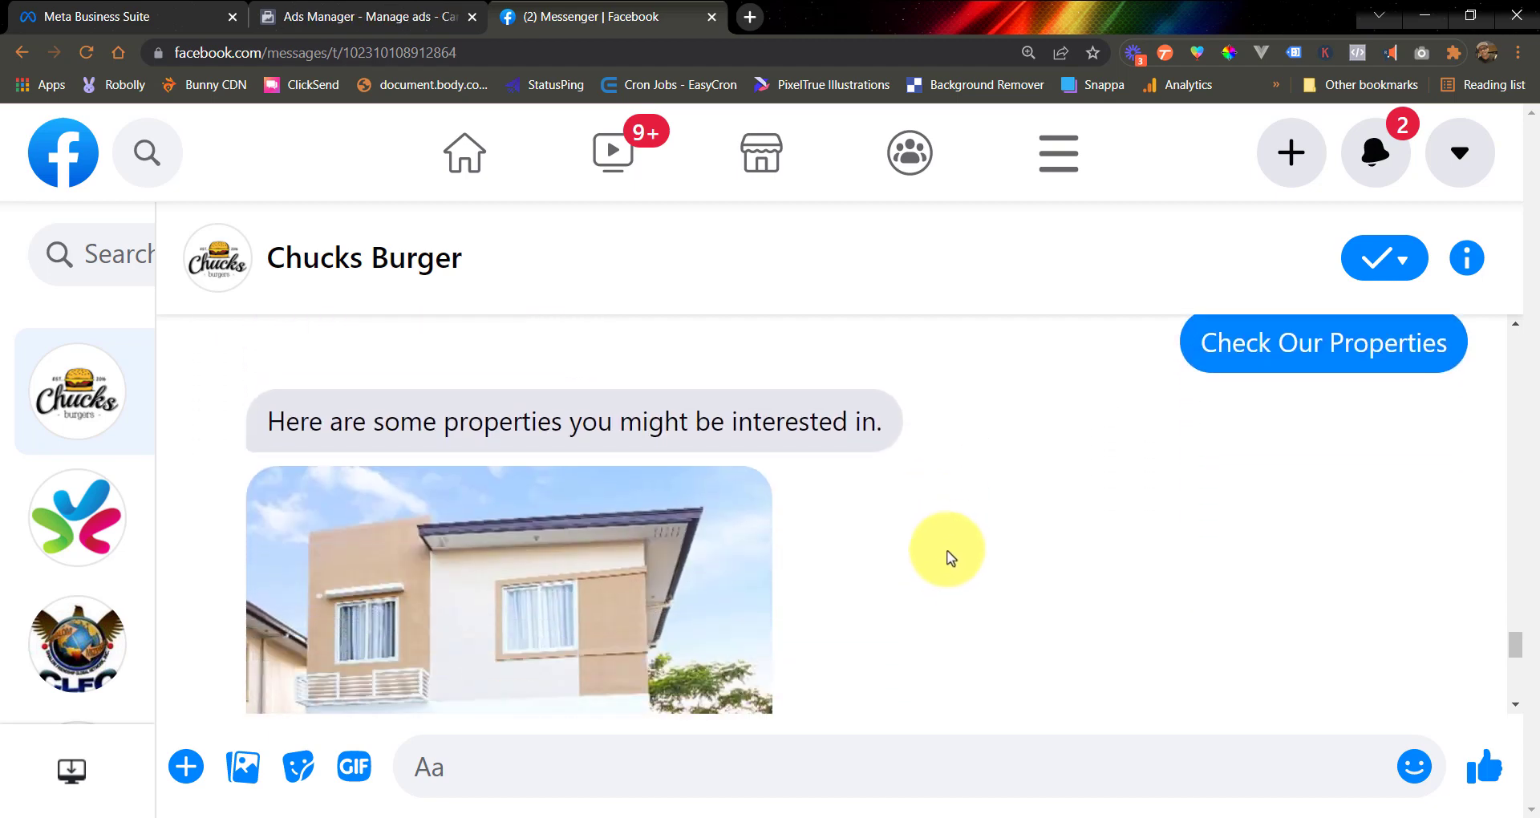
scroll(911, 564, "down", 3)
scroll(867, 559, "up", 5)
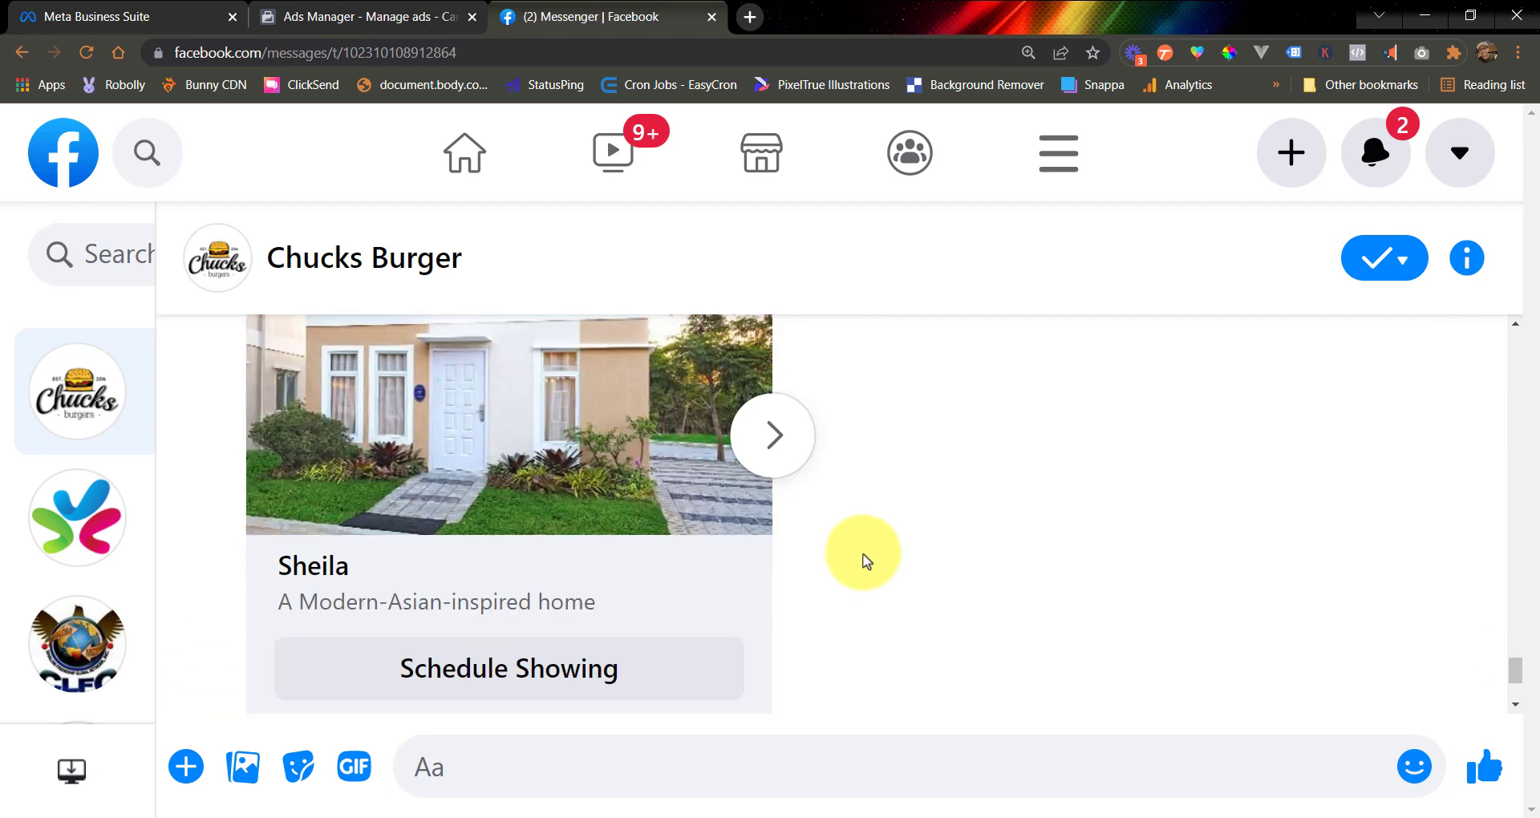
left_click(761, 529)
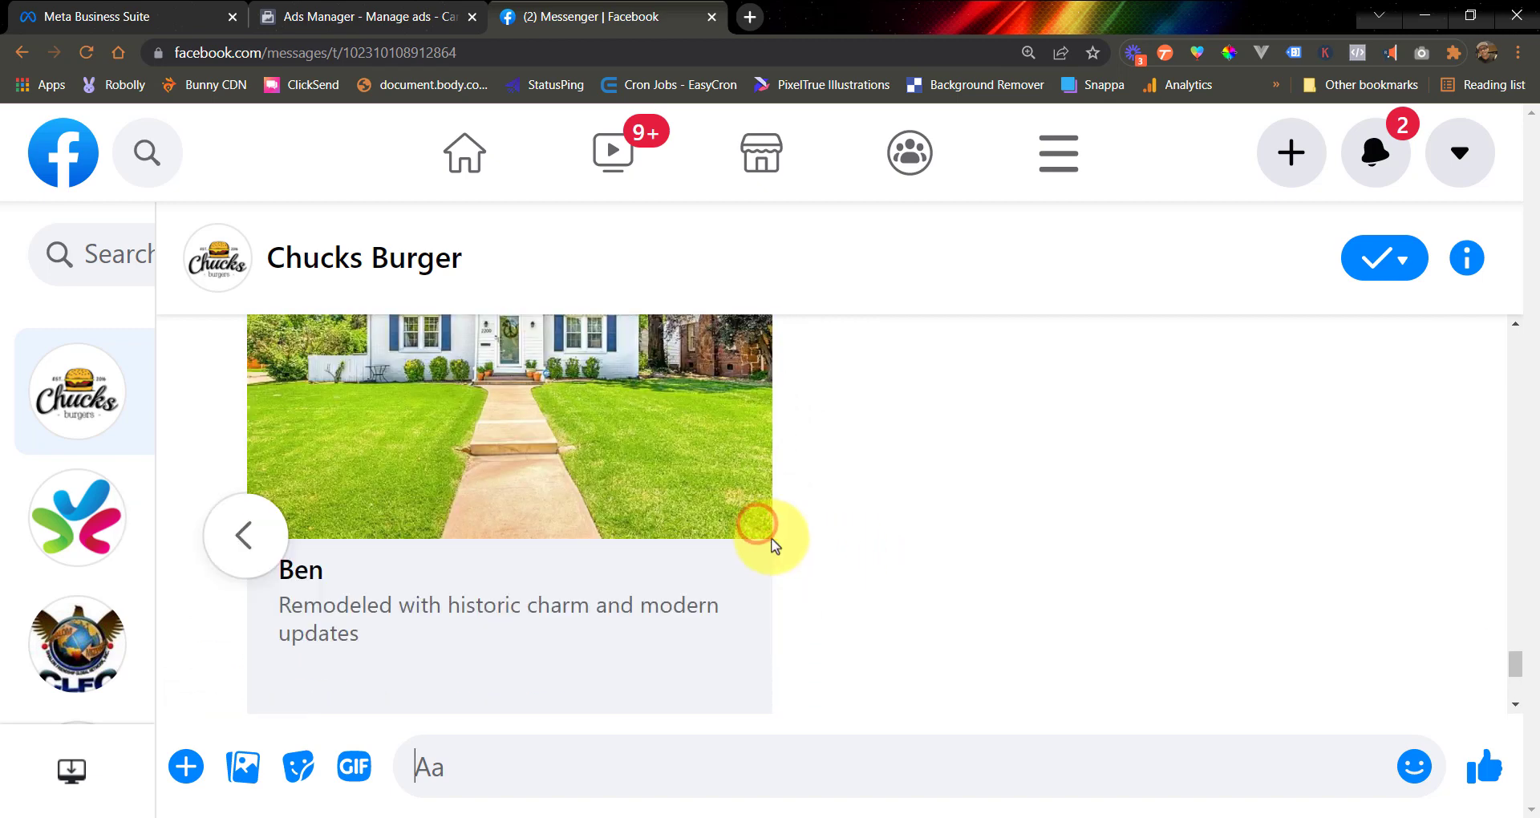
Back in Ads Manager, review the template's customer actions and its quick replies.
left_click(353, 23)
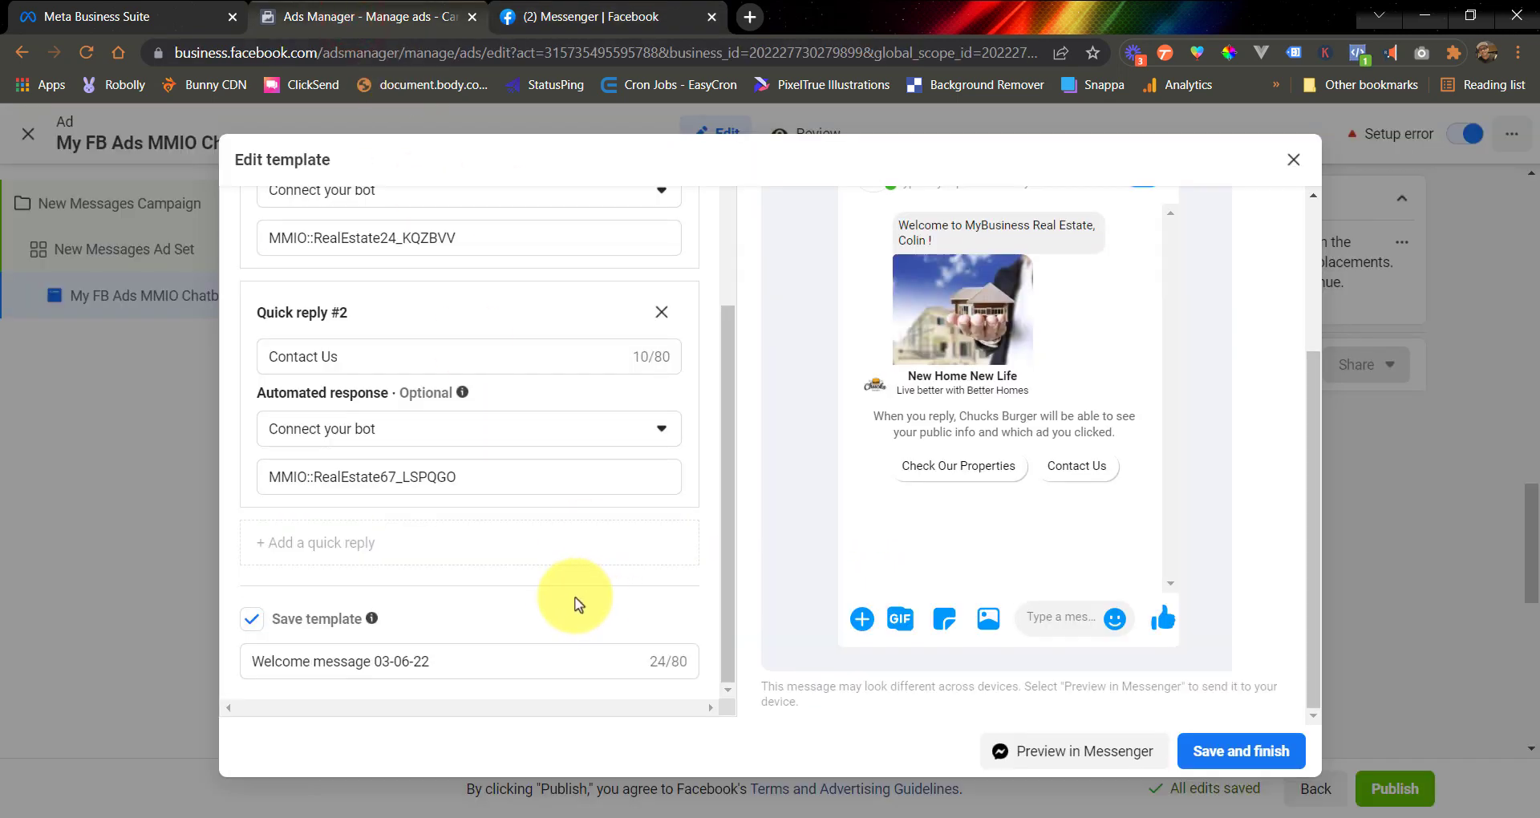
scroll(554, 598, "up", 1)
scroll(552, 598, "up", 3)
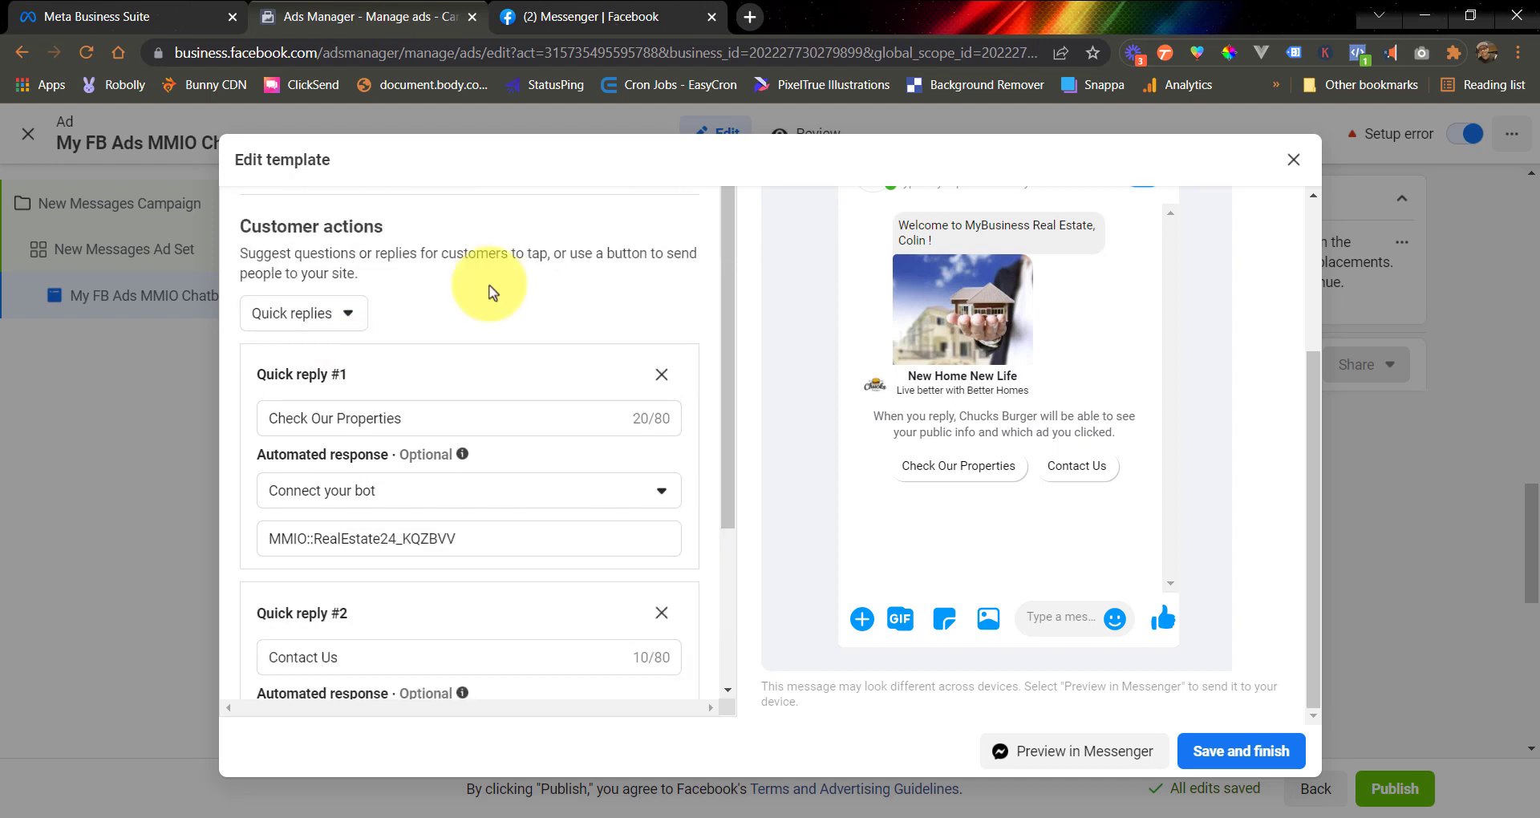
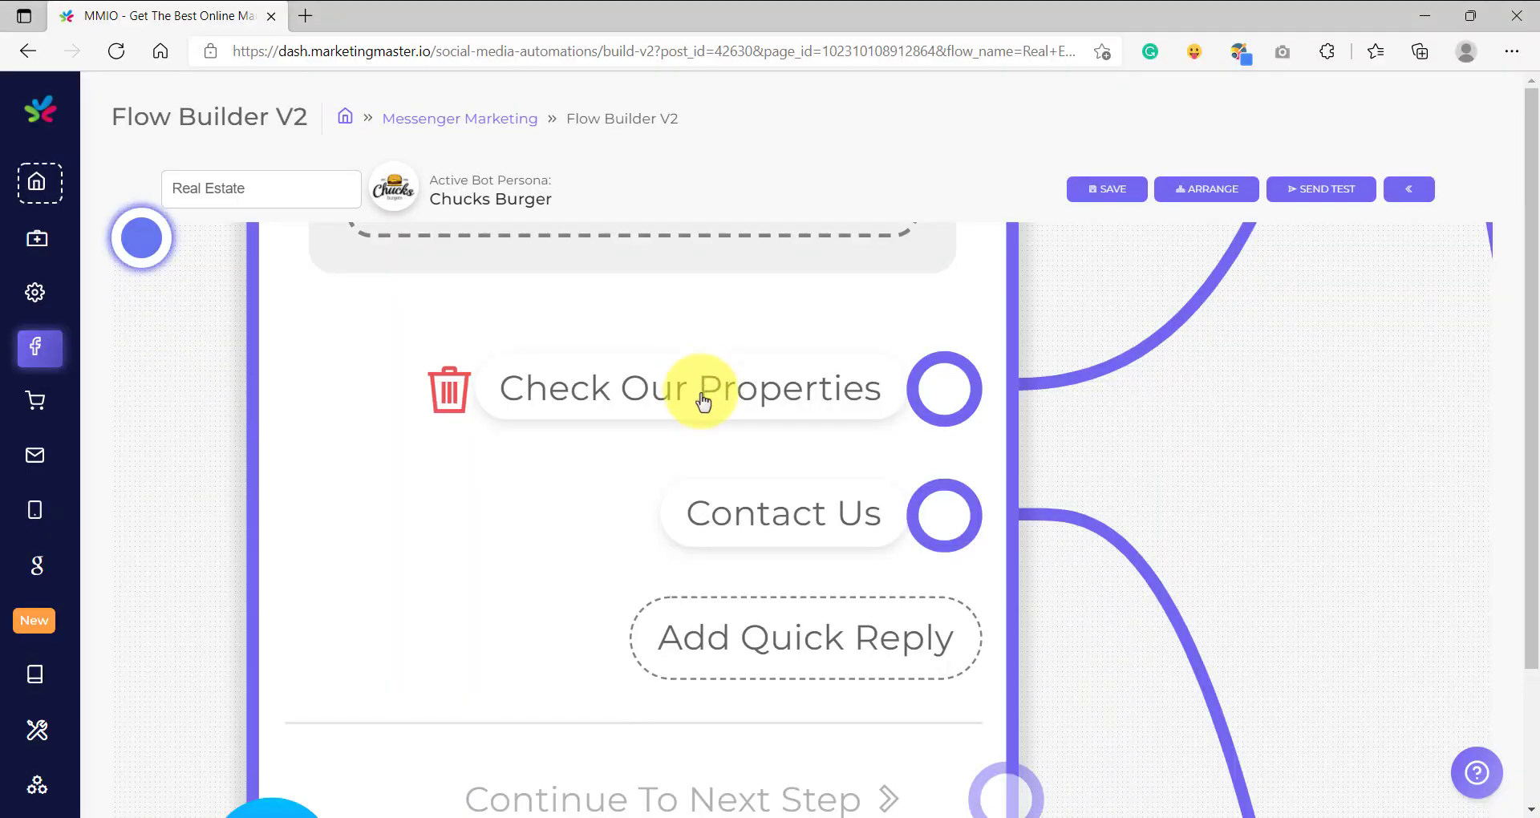
Copy the Check Our Properties quick-reply text from the Real Estate flow and use it as Button # 1's text in Ads Manager.
left_click(694, 391)
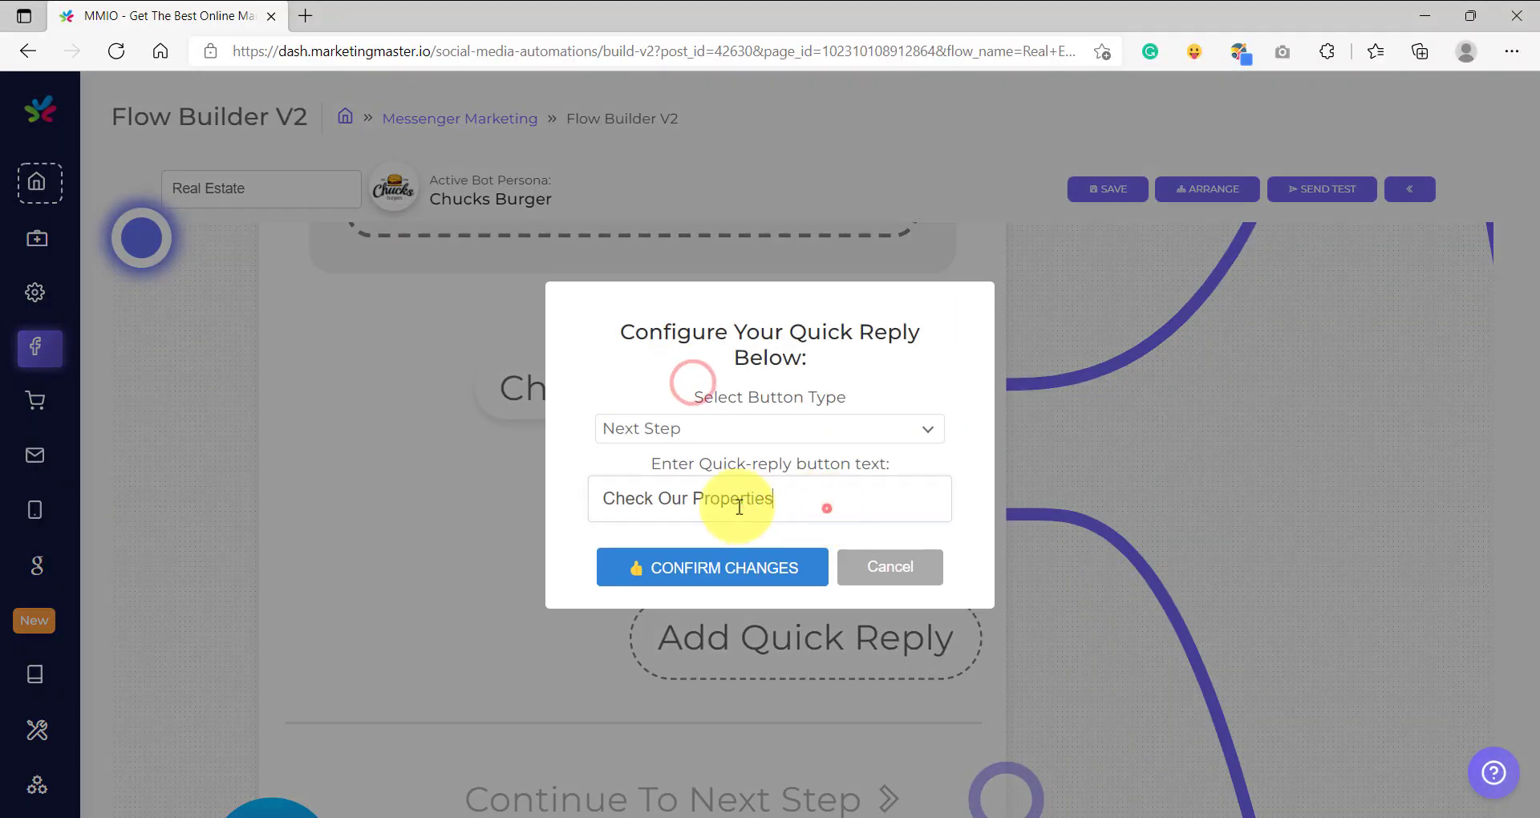
left_click_drag(825, 505, 633, 537)
left_click(876, 570)
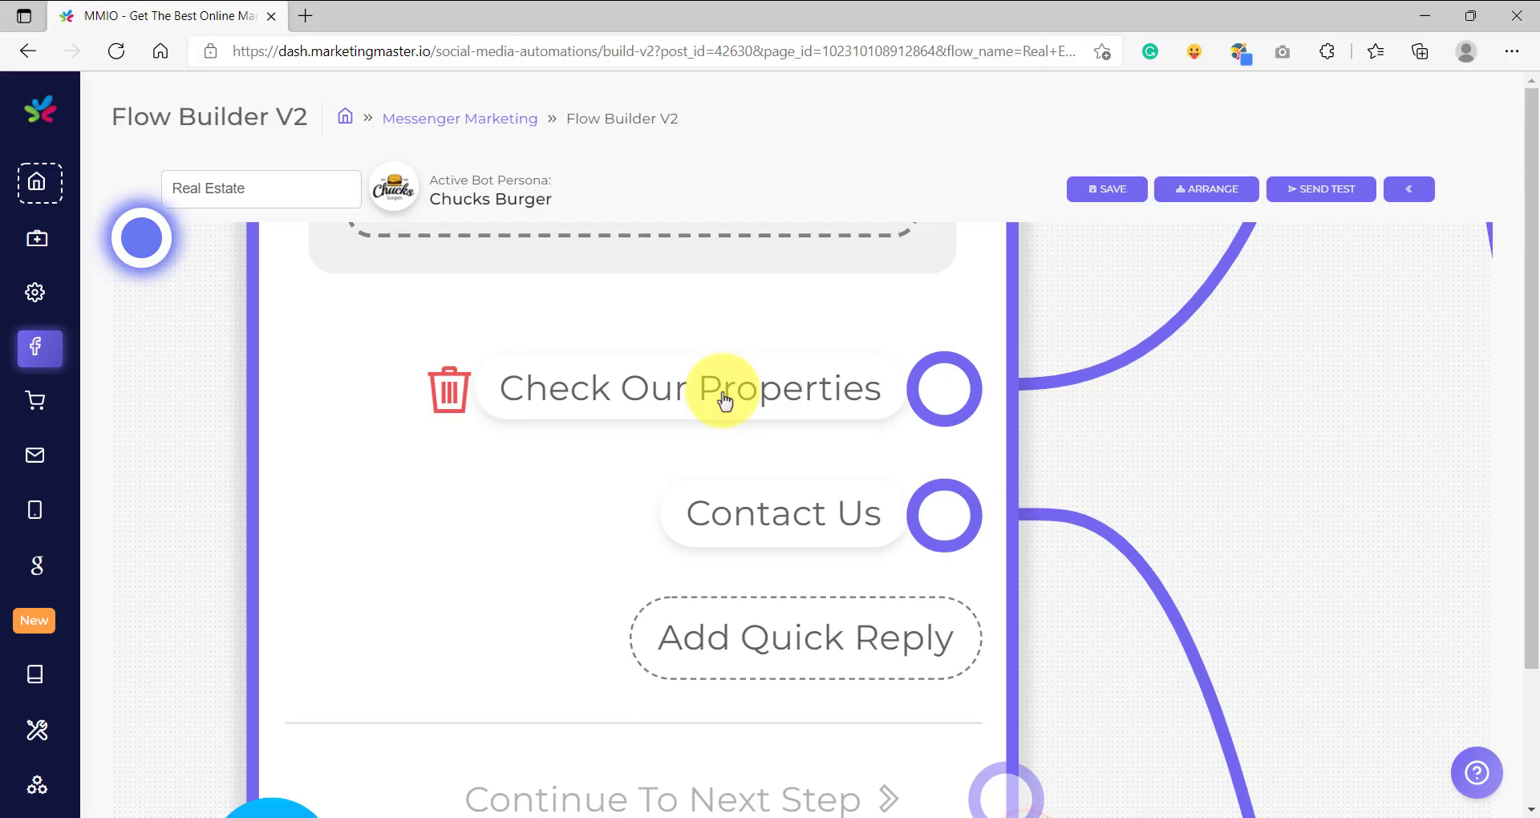
left_click(724, 399)
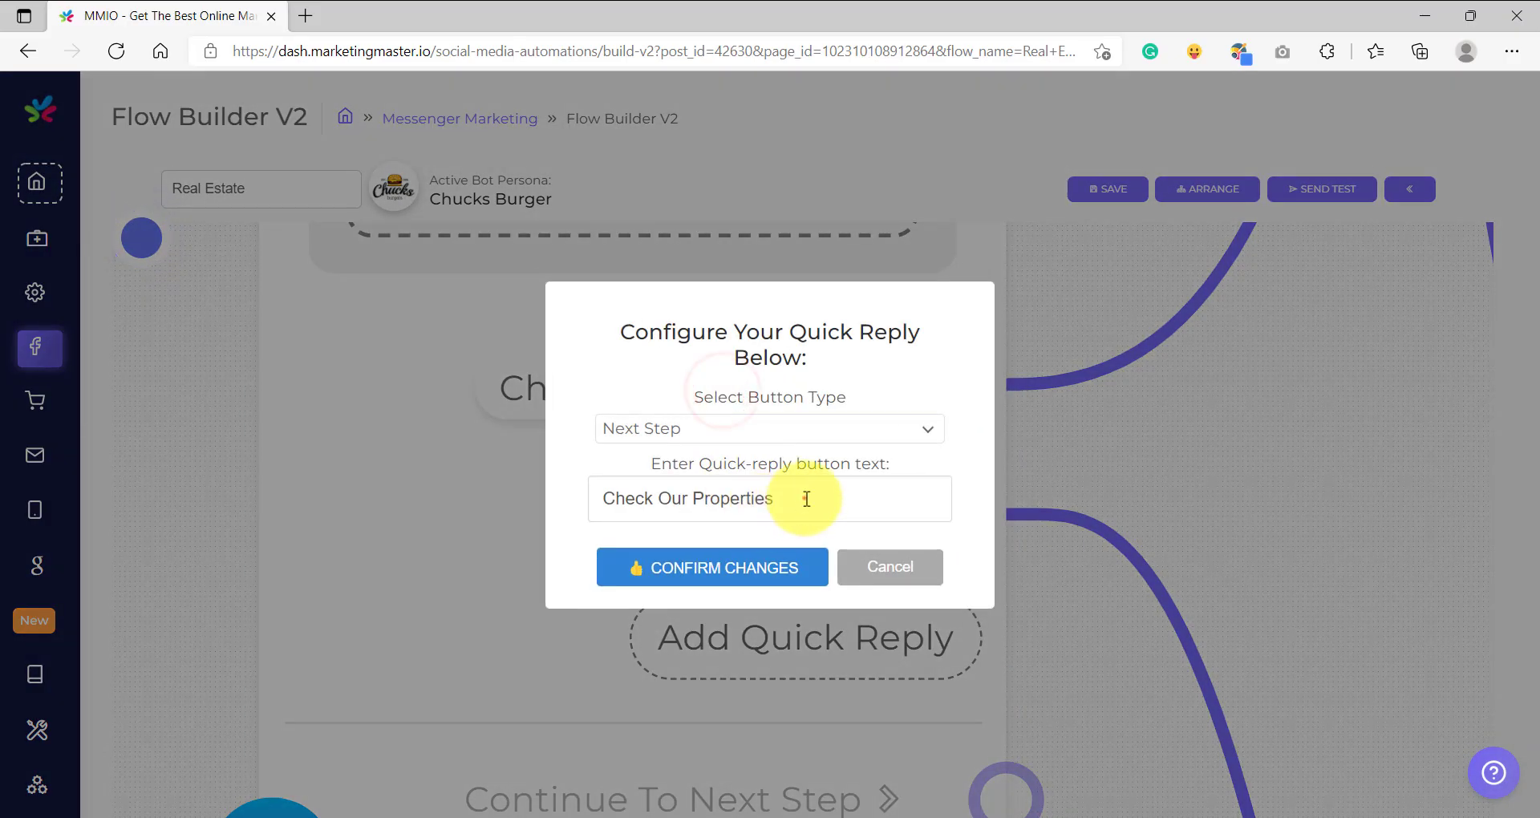
left_click_drag(799, 501, 674, 539)
left_click(925, 567)
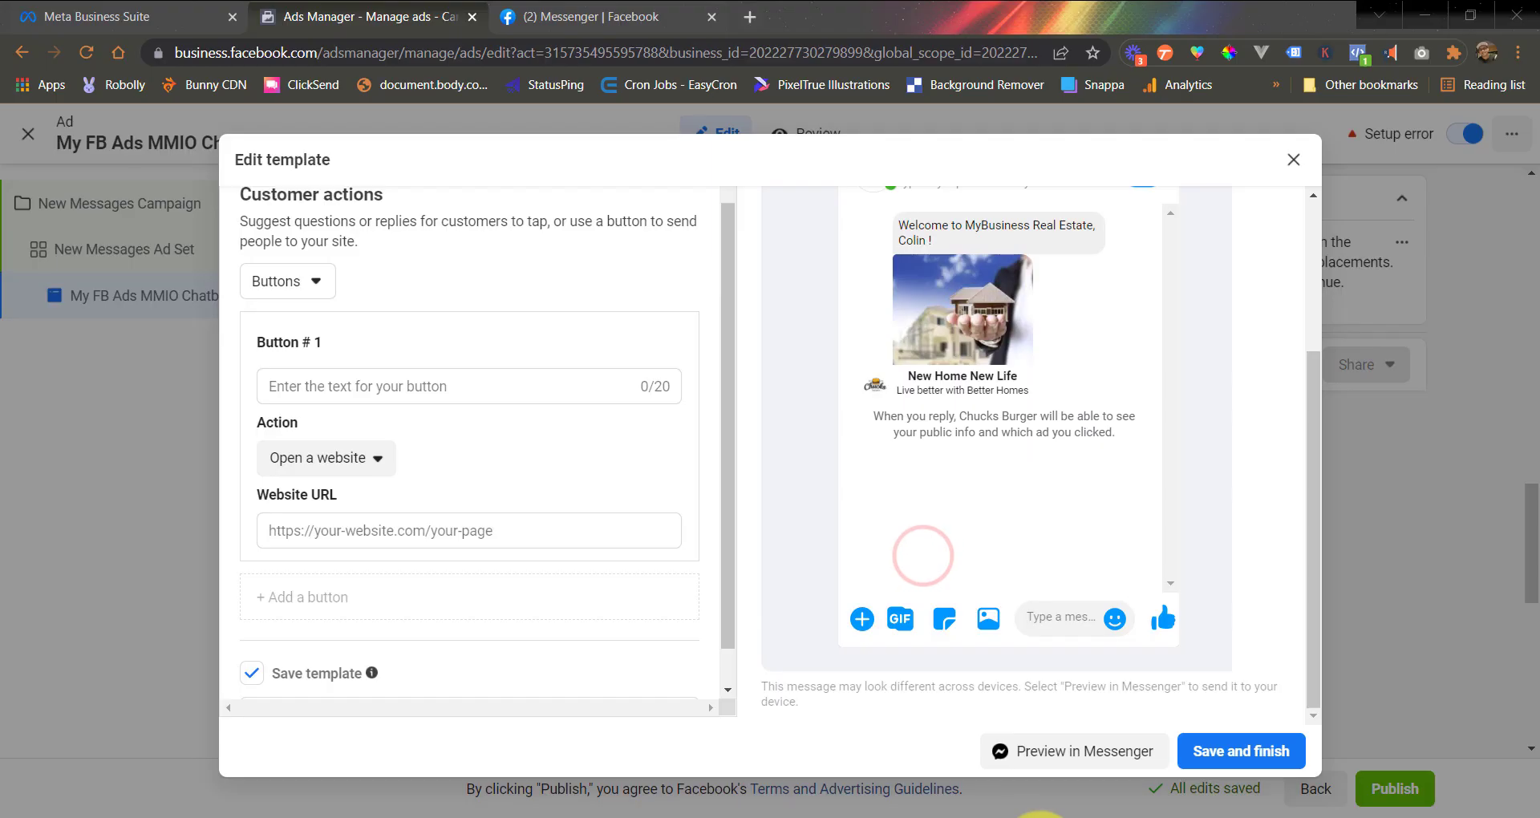
left_click(442, 382)
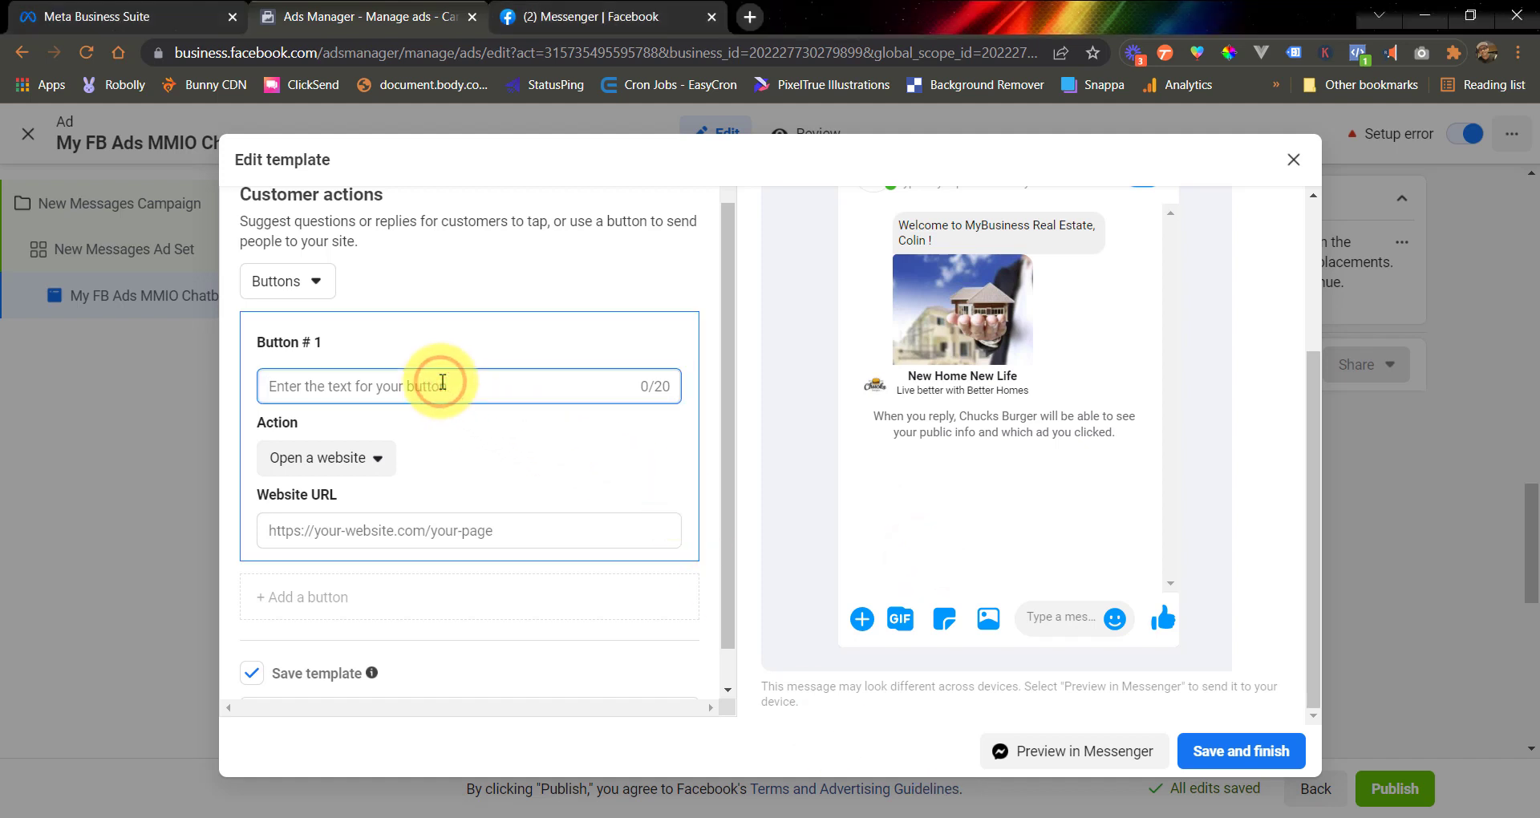
left_click(467, 423)
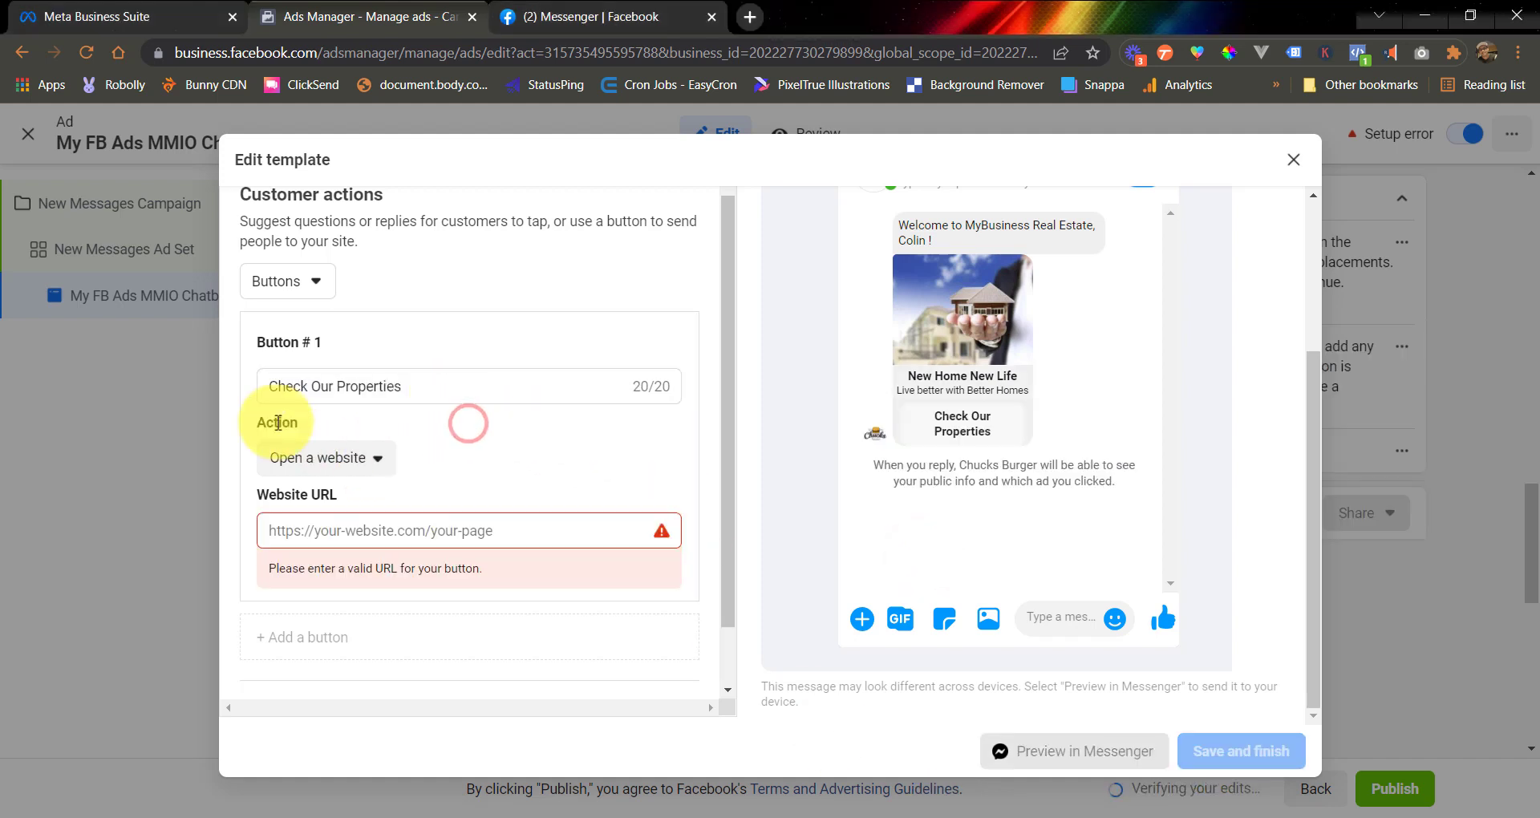
Set Button # 1's action to Send a postback and start editing its bot payload.
left_click(379, 471)
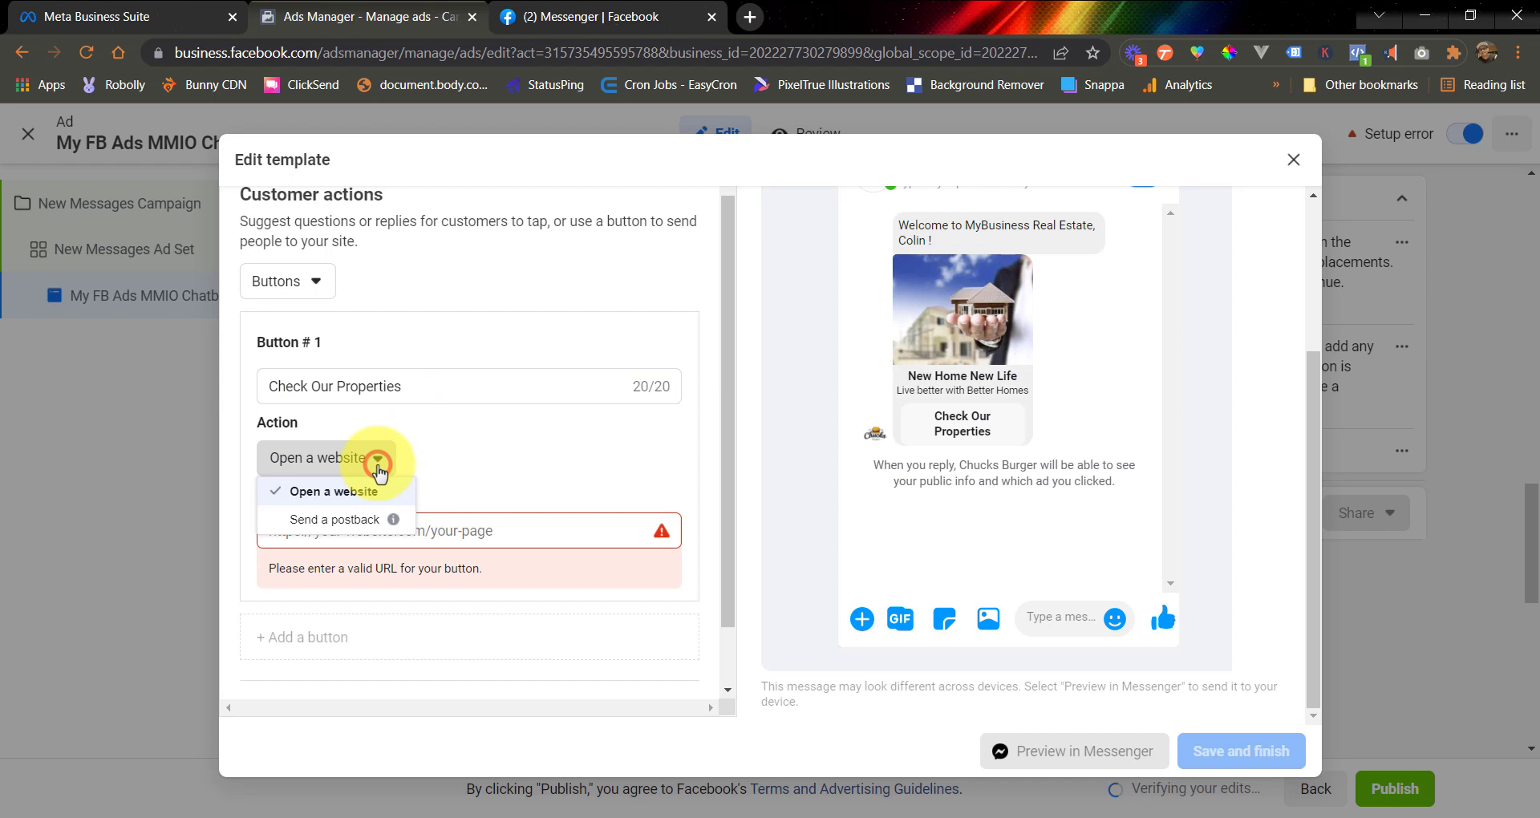
left_click(334, 521)
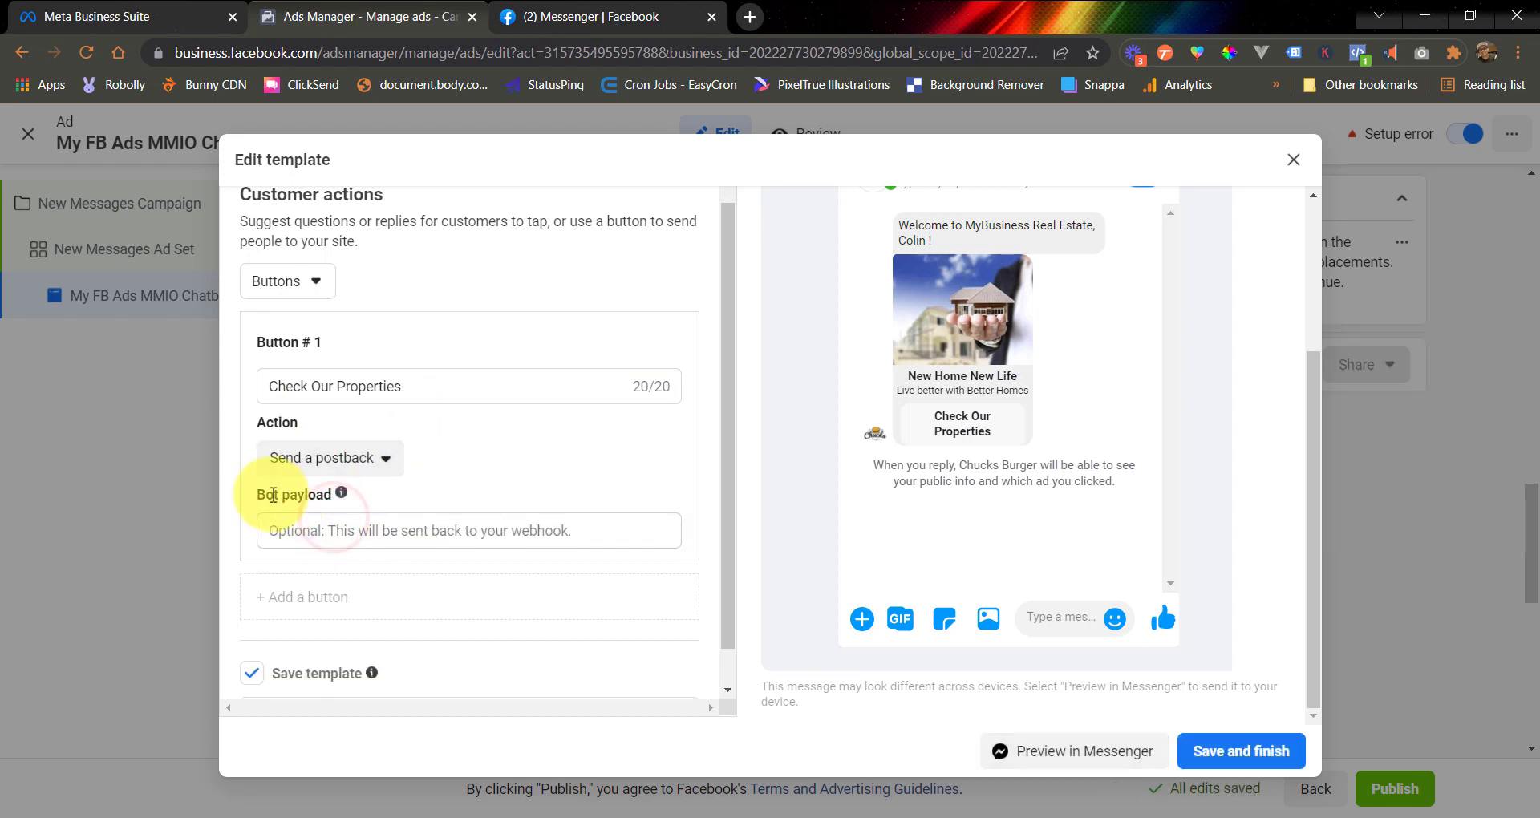
left_click(320, 533)
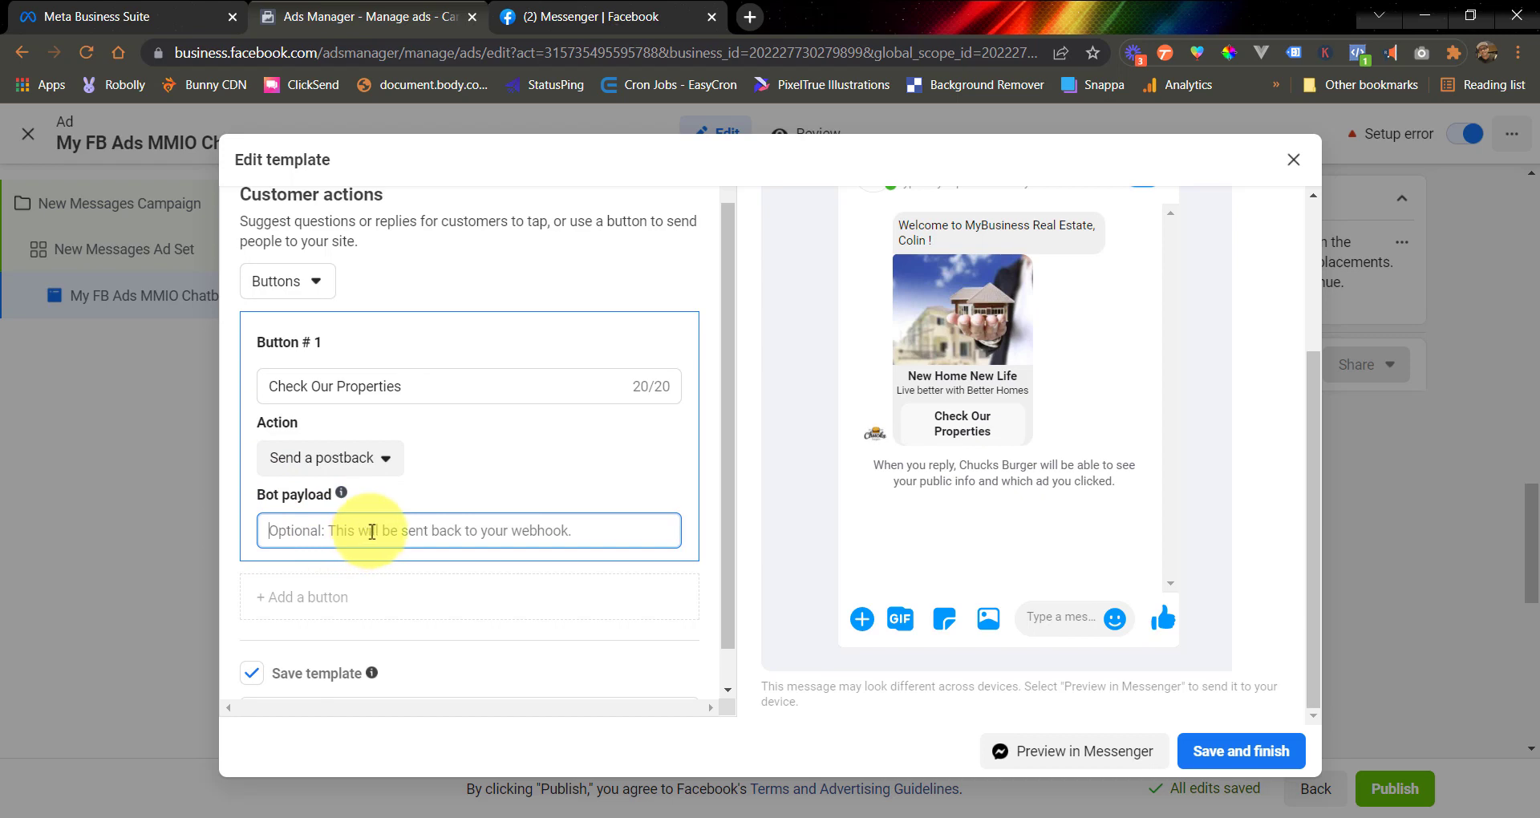
In Flow Builder, copy the bot payload ID of the Text#24 step that Check Our Properties leads to.
mouse_move(980, 812)
left_click(1043, 706)
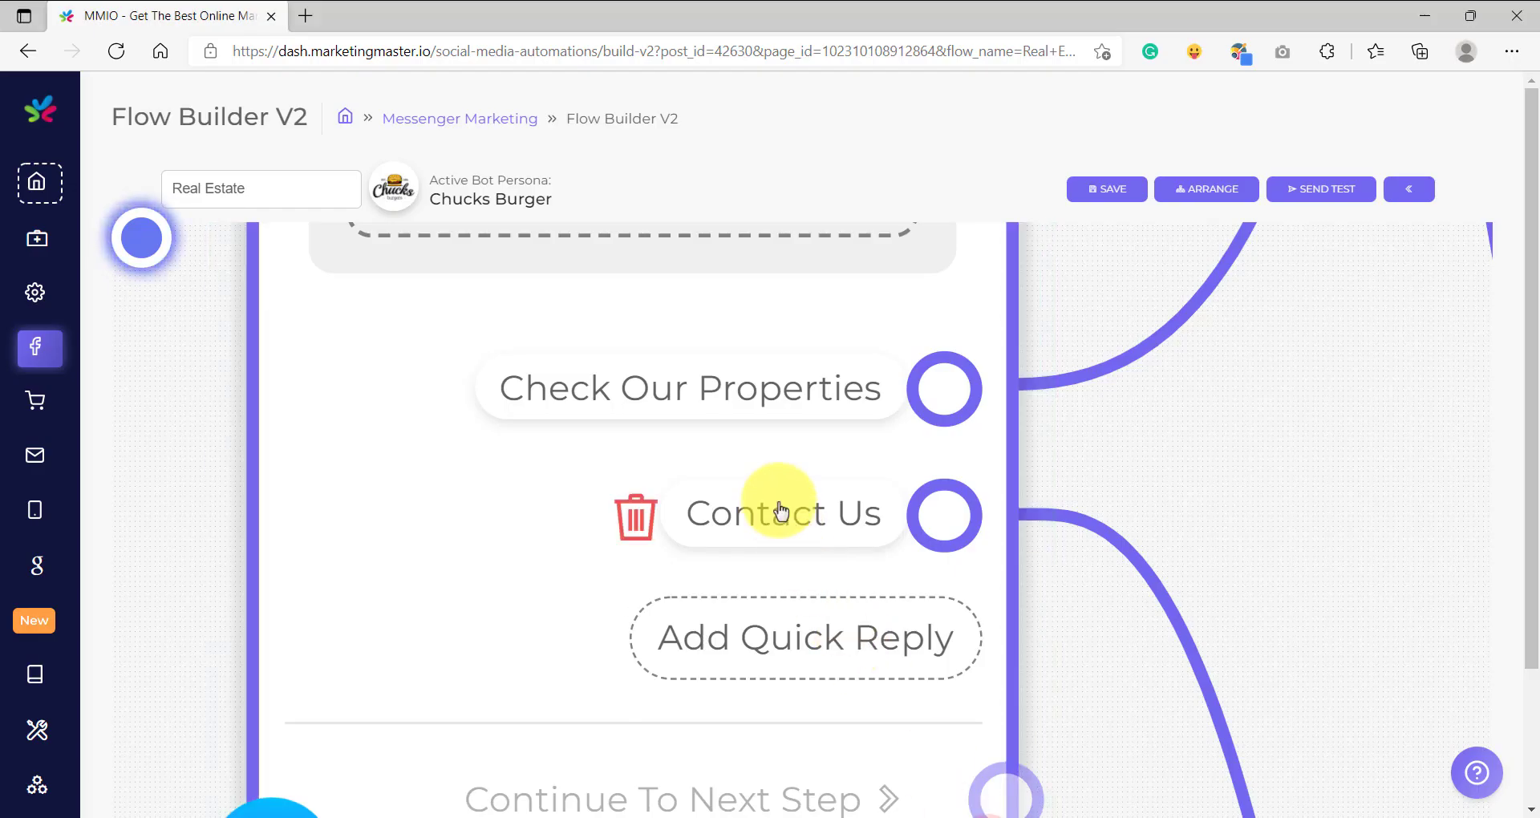
scroll(780, 511, "down", 5)
left_click_drag(1306, 516, 926, 711)
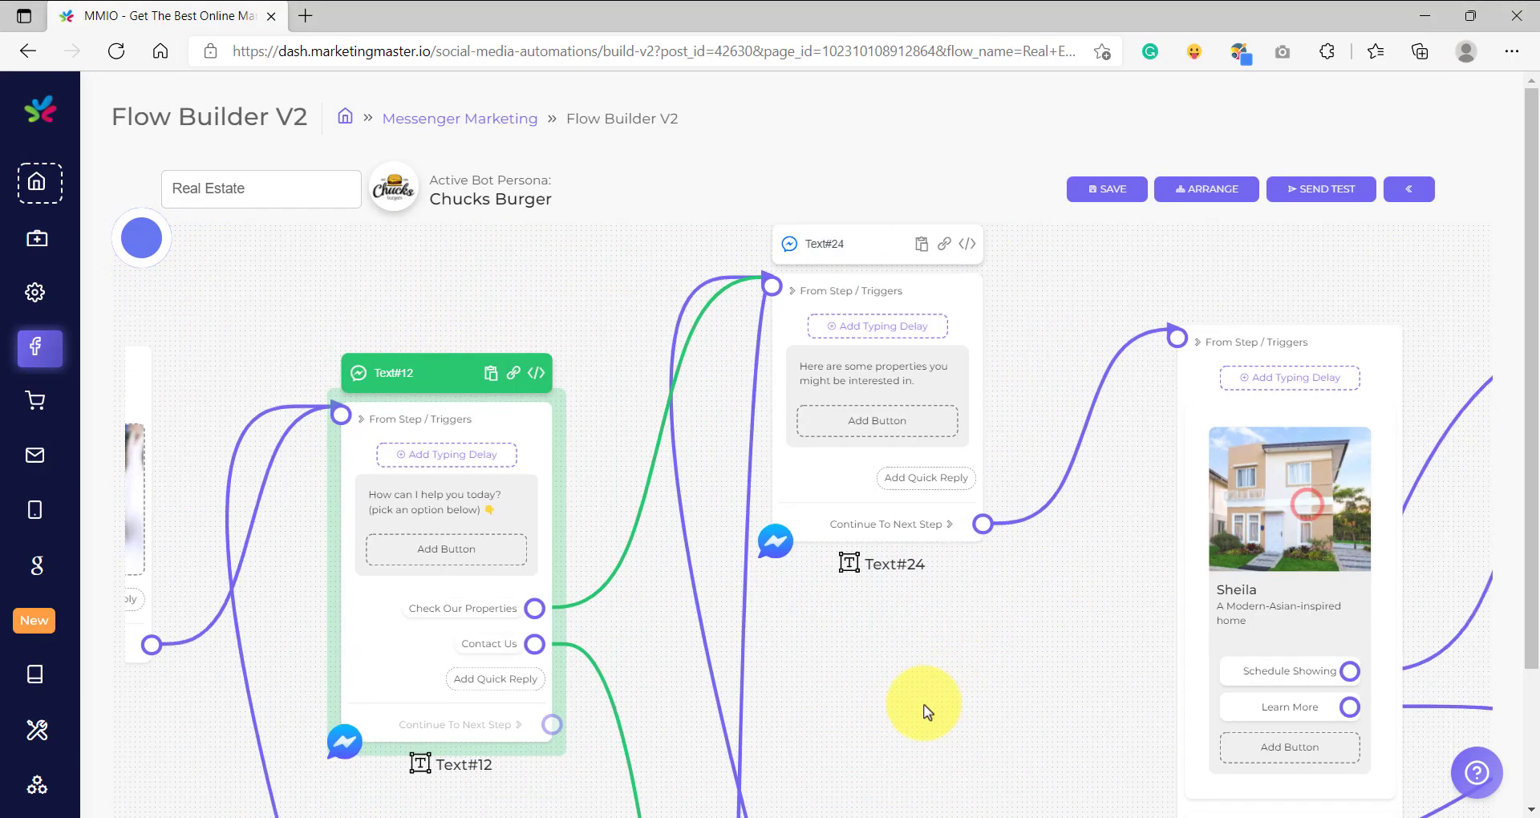
mouse_move(414, 688)
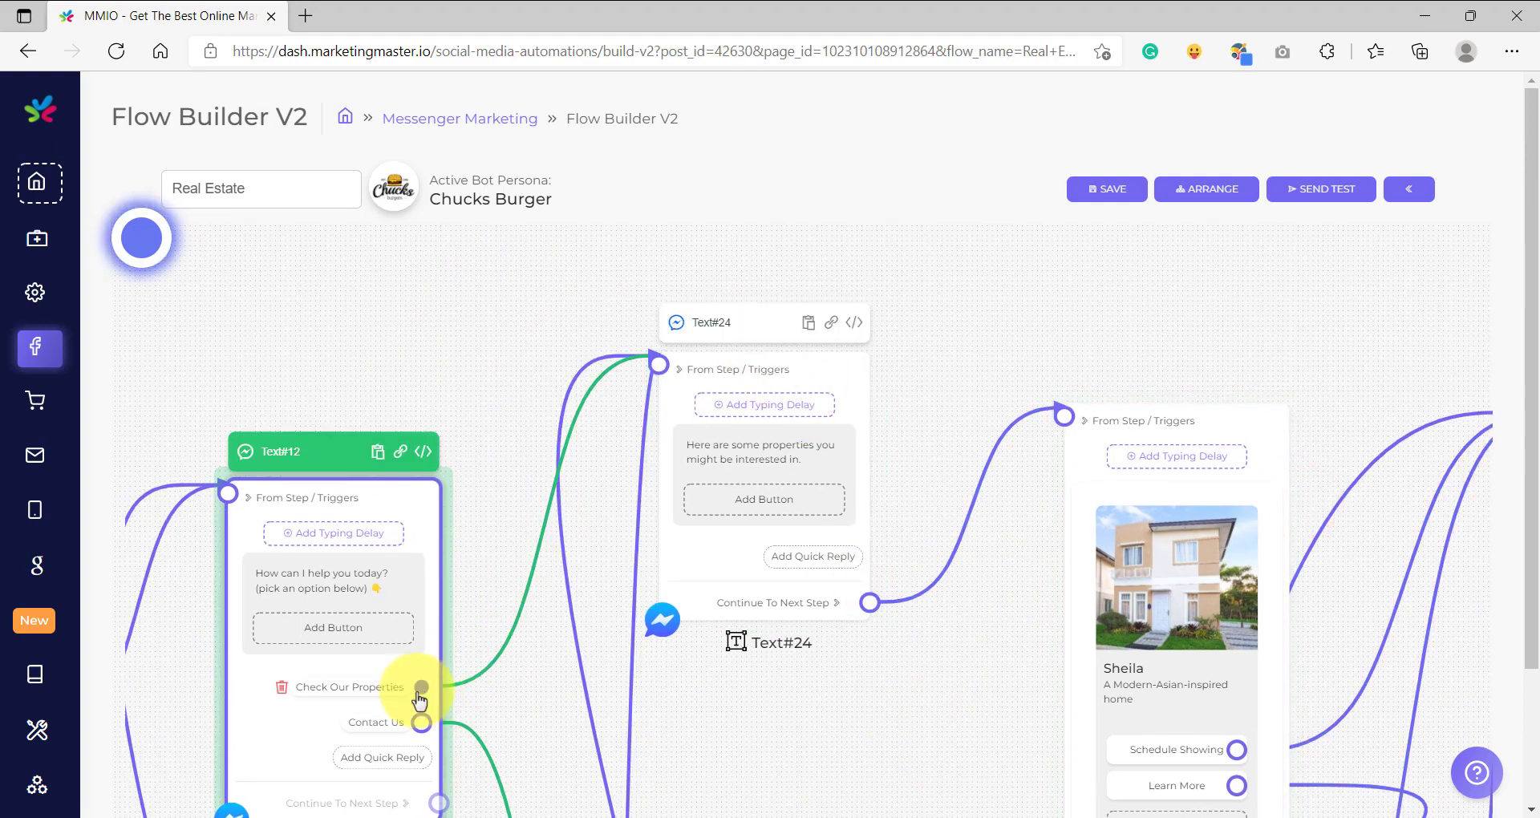
scroll(812, 332, "up", 5)
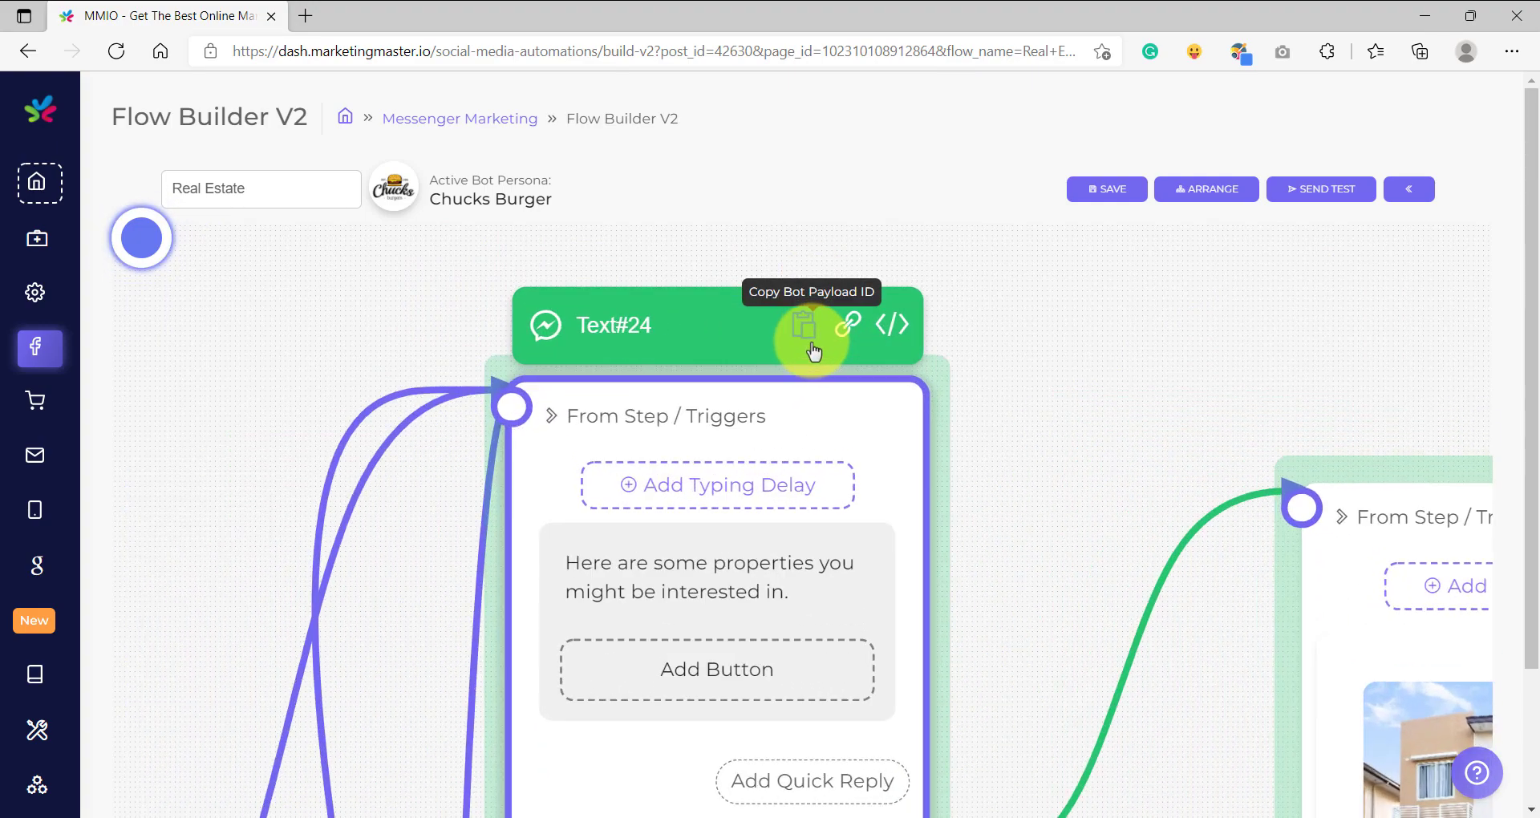
scroll(811, 350, "up", 3)
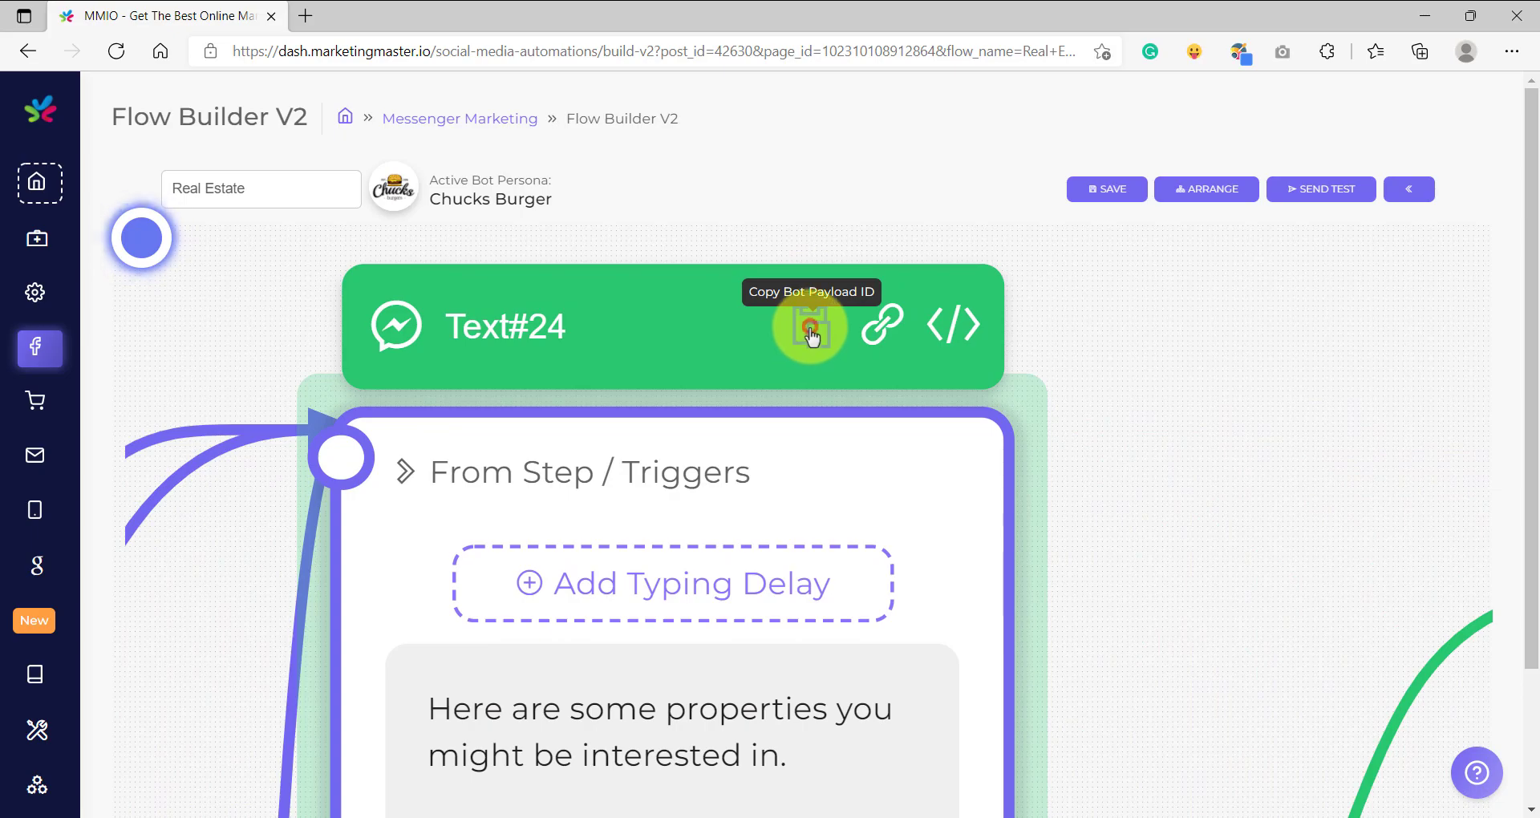
left_click(811, 331)
Back in Ads Manager, set Button # 1's bot payload to the copied MMIO::RealEstate24_KQZBVV.
key("alt+Tab")
left_click(411, 530)
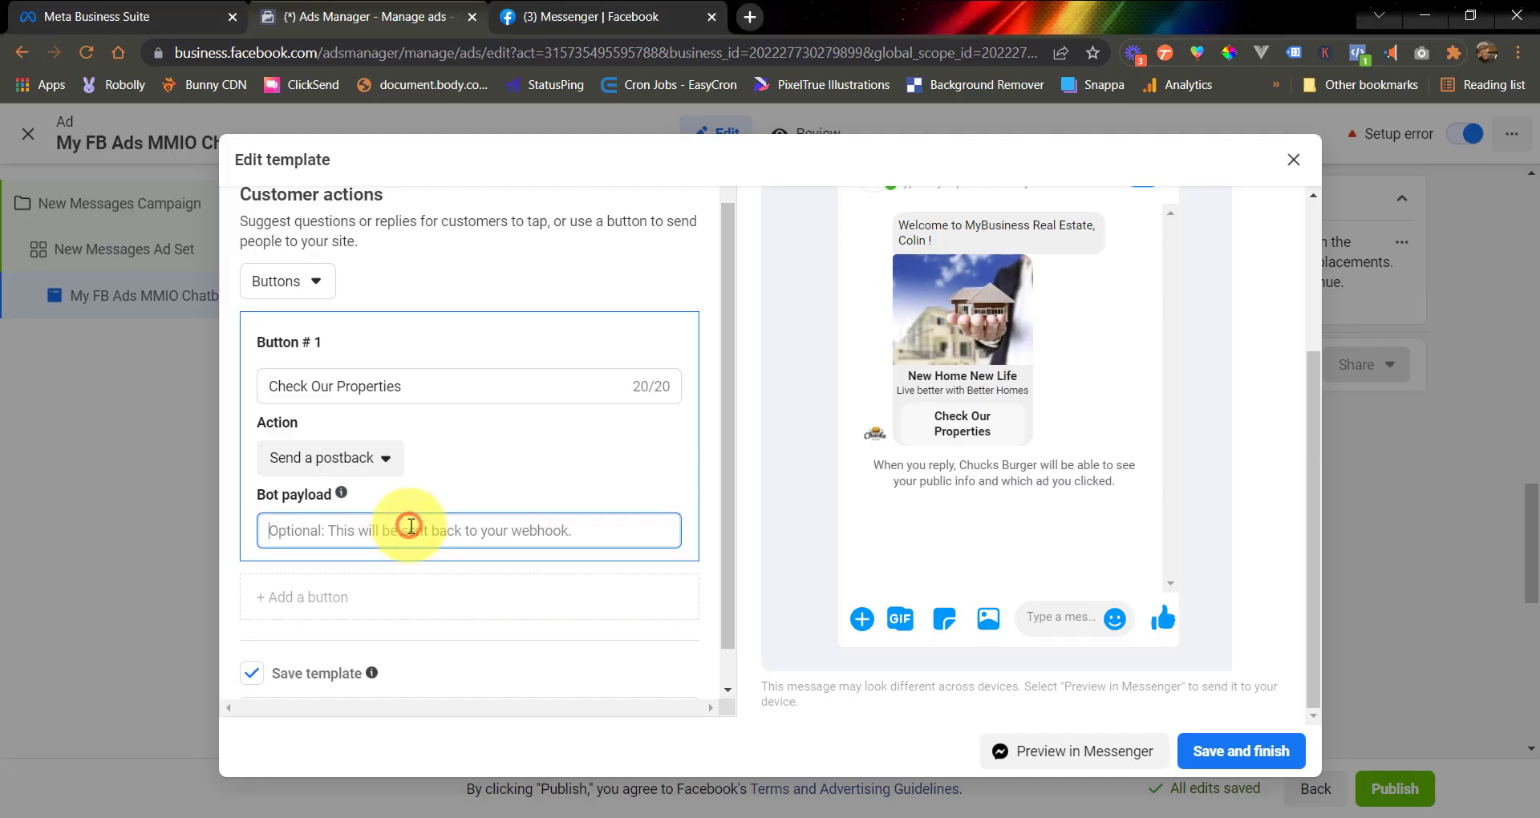
key("ctrl+v")
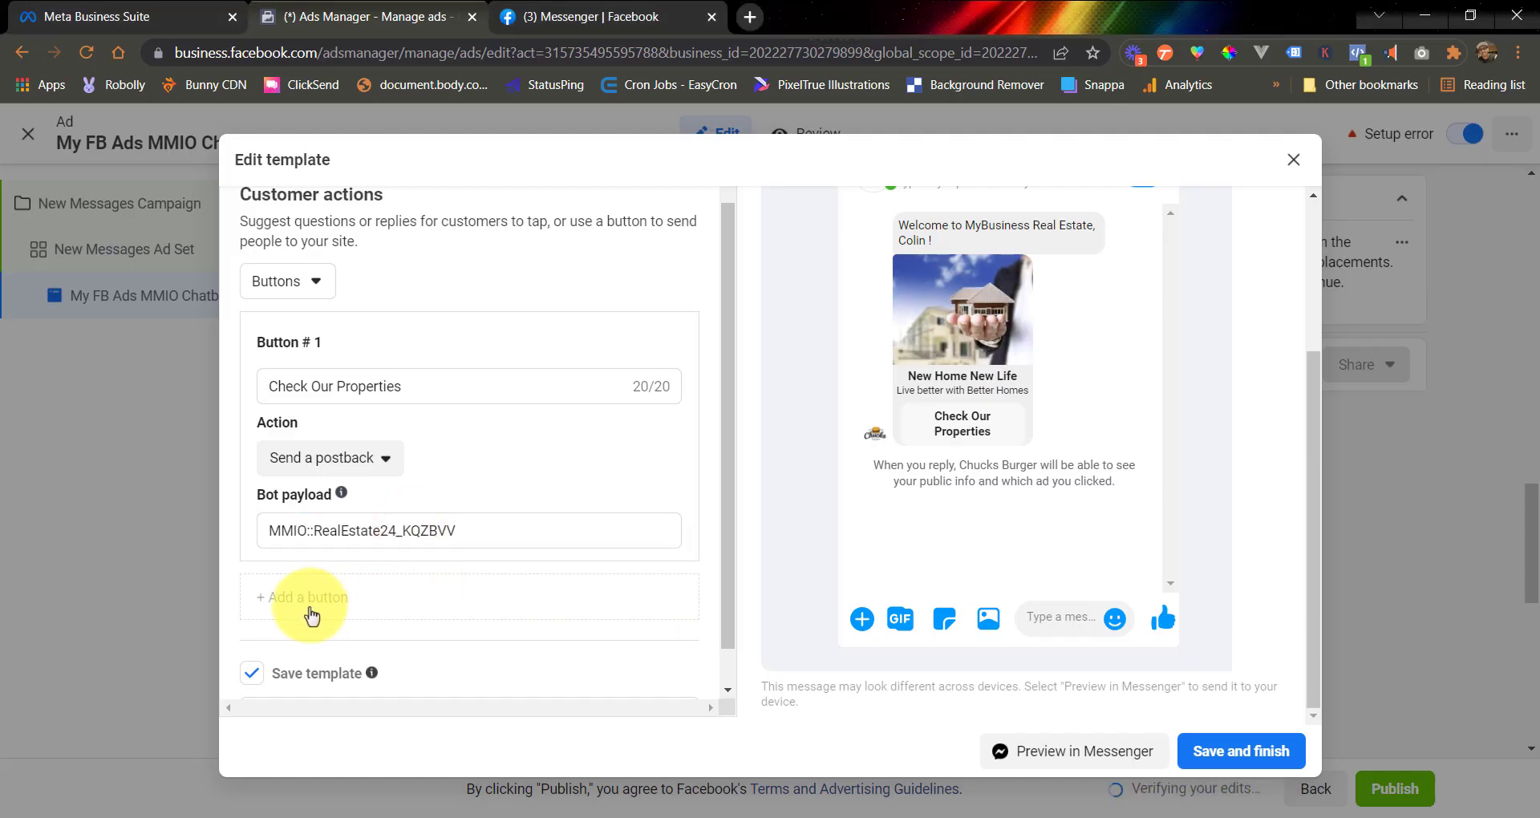
Add a second button to the template and label it Contact Us, using the text copied from the flow's quick reply.
left_click(303, 602)
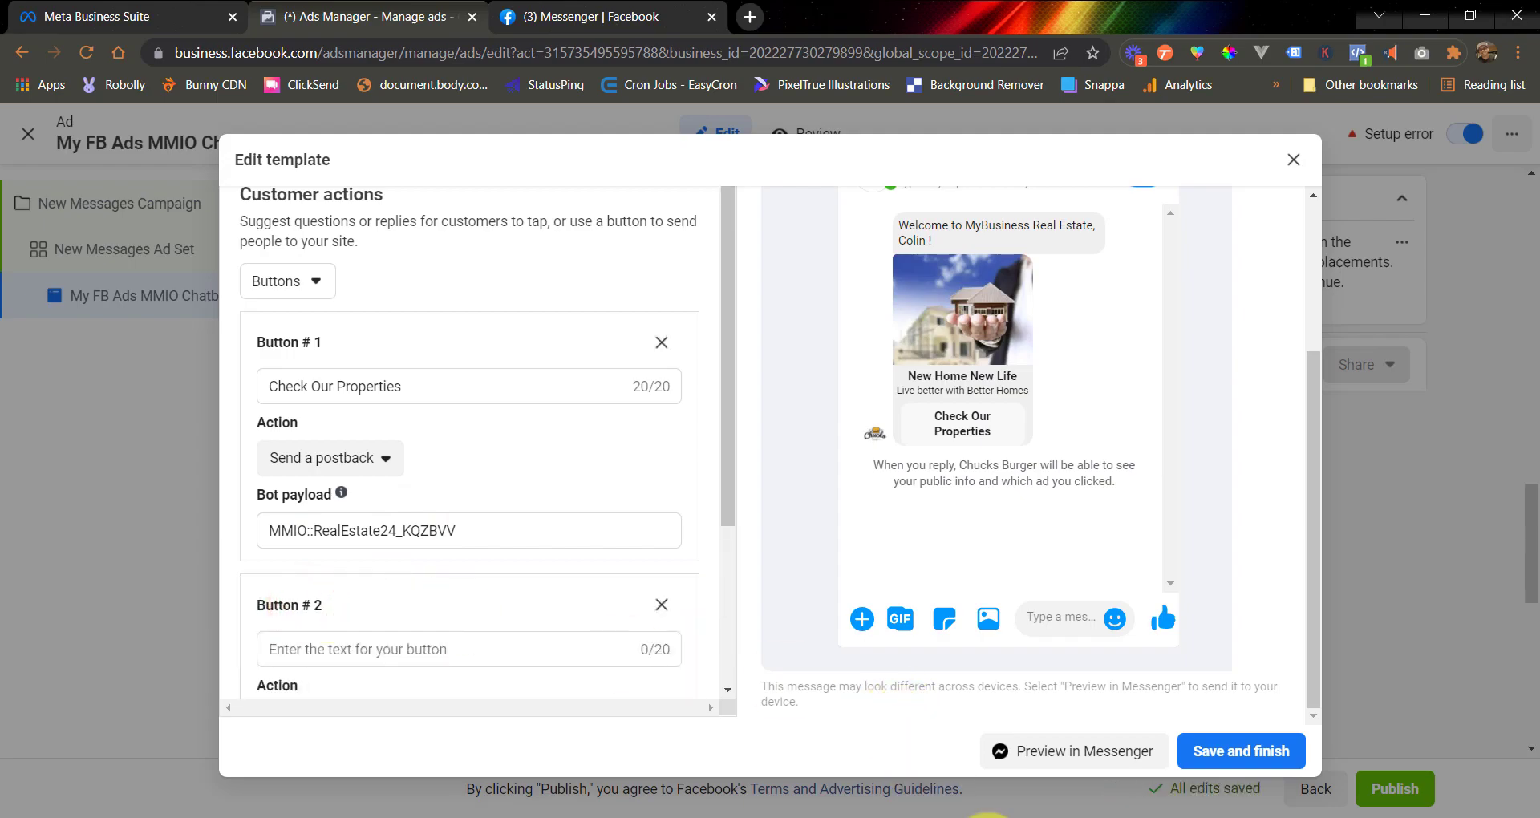
key("alt+Tab")
scroll(674, 658, "down", 3)
scroll(595, 619, "down", 5)
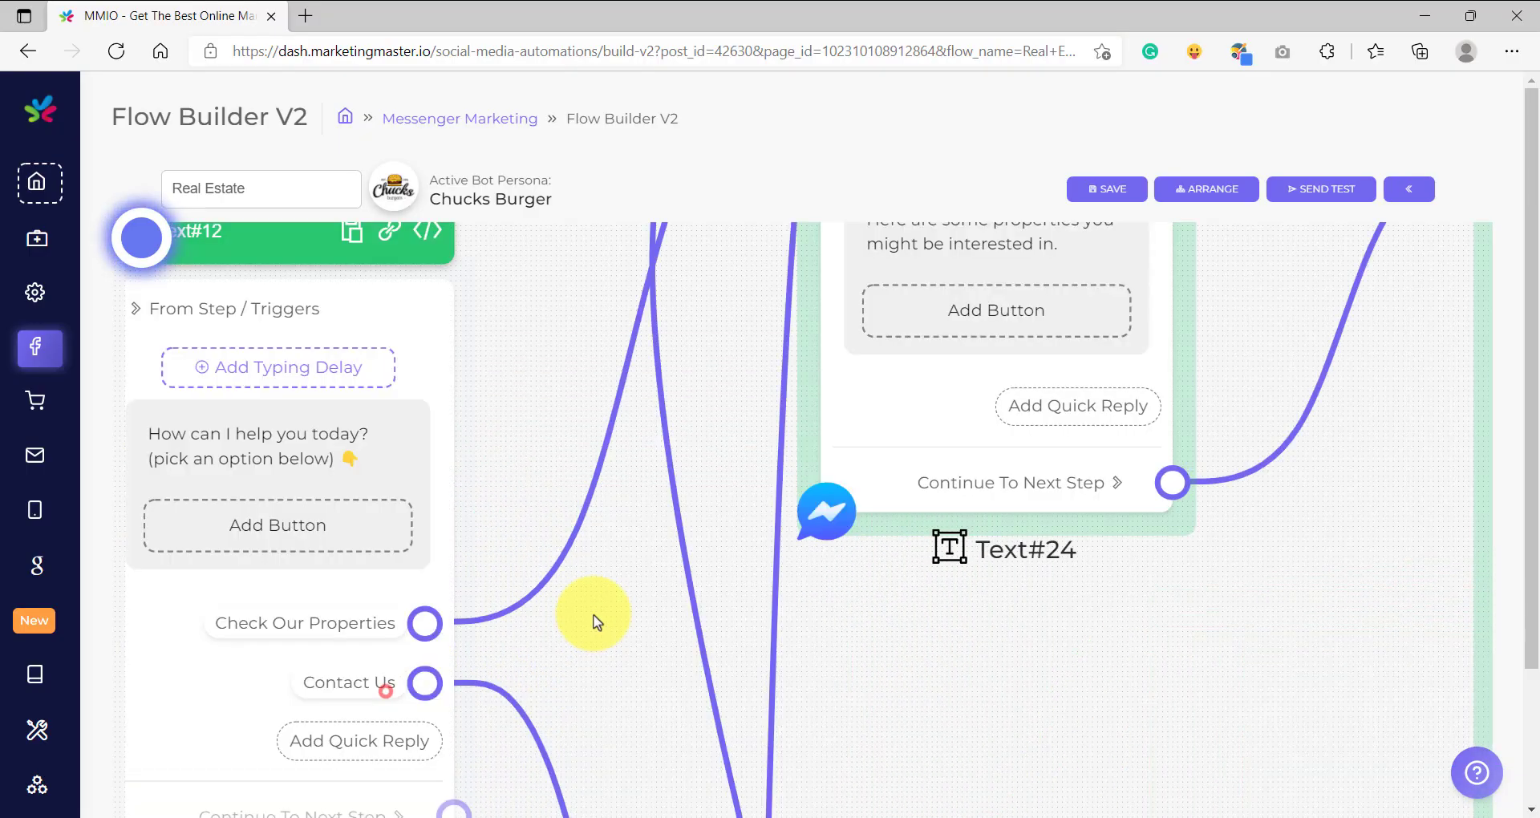
scroll(457, 564, "up", 3)
left_click(449, 516)
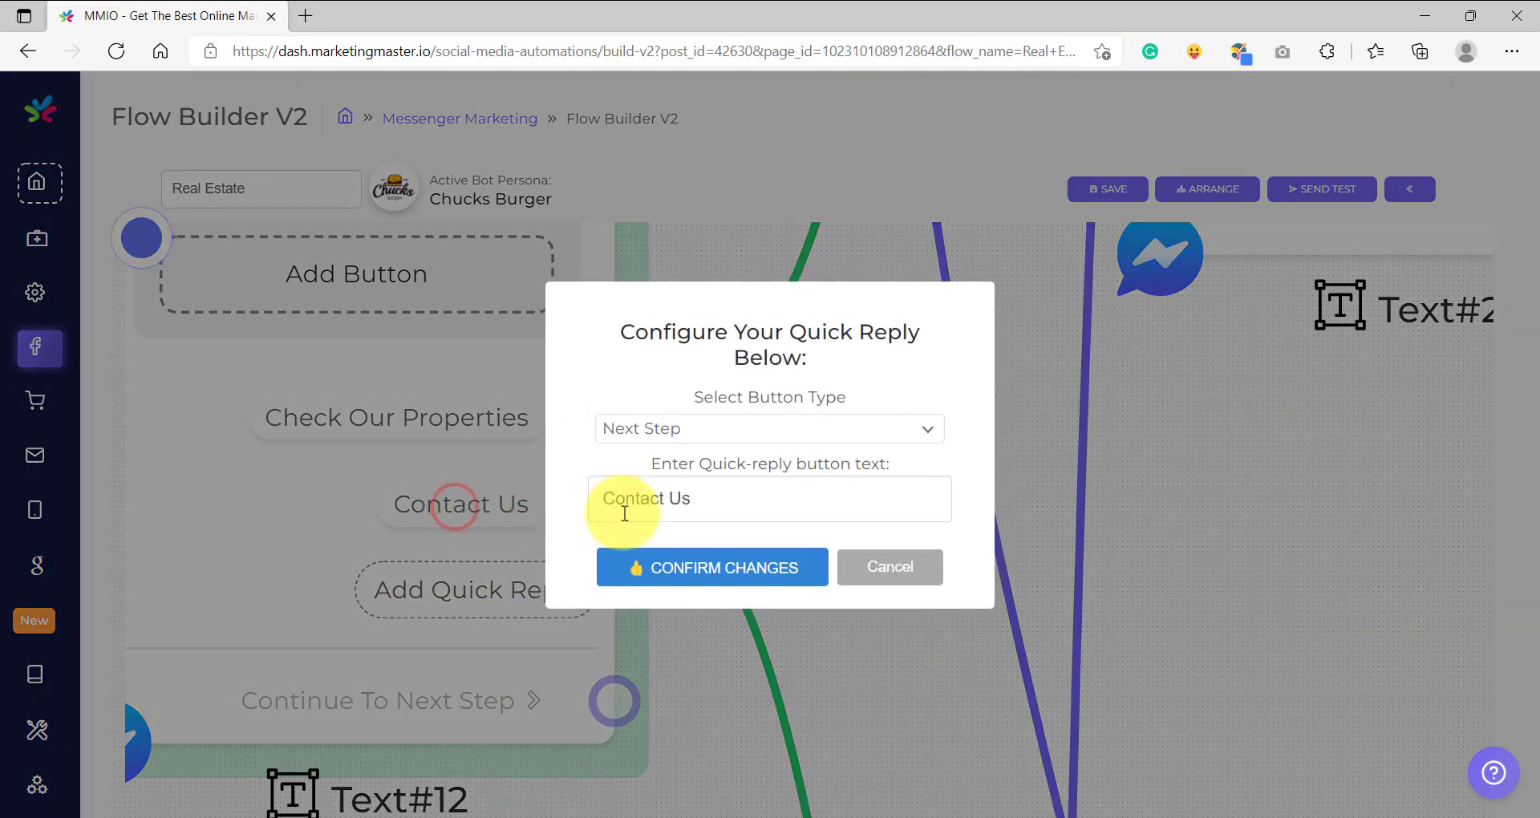
key("ctrl+shift+Left")
key("alt+Tab")
left_click(431, 651)
scroll(385, 550, "down", 4)
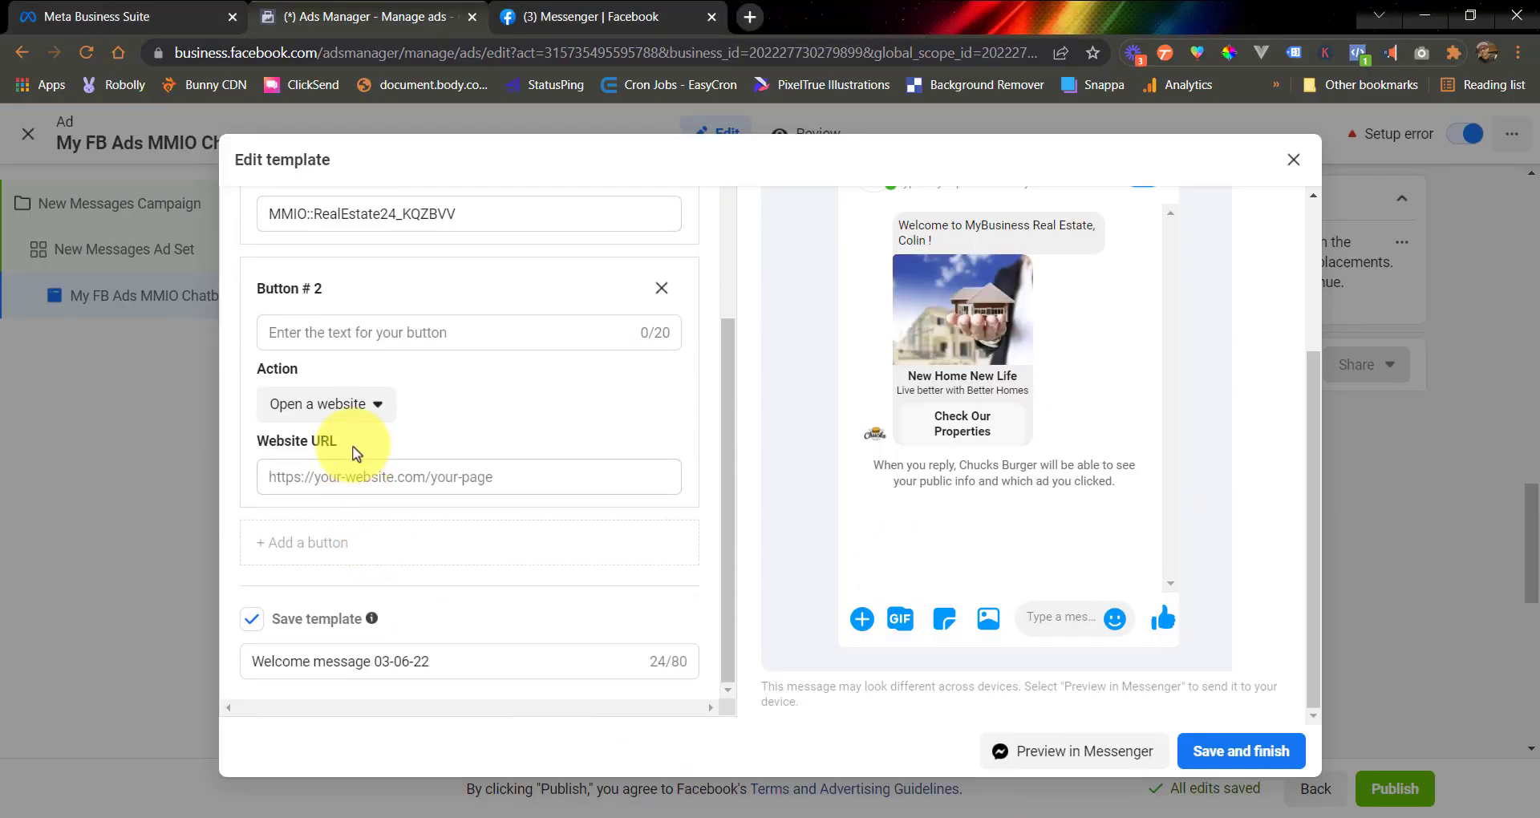
key("ctrl+v")
Set Button # 2's action to Send a postback and start editing its bot payload.
left_click(341, 407)
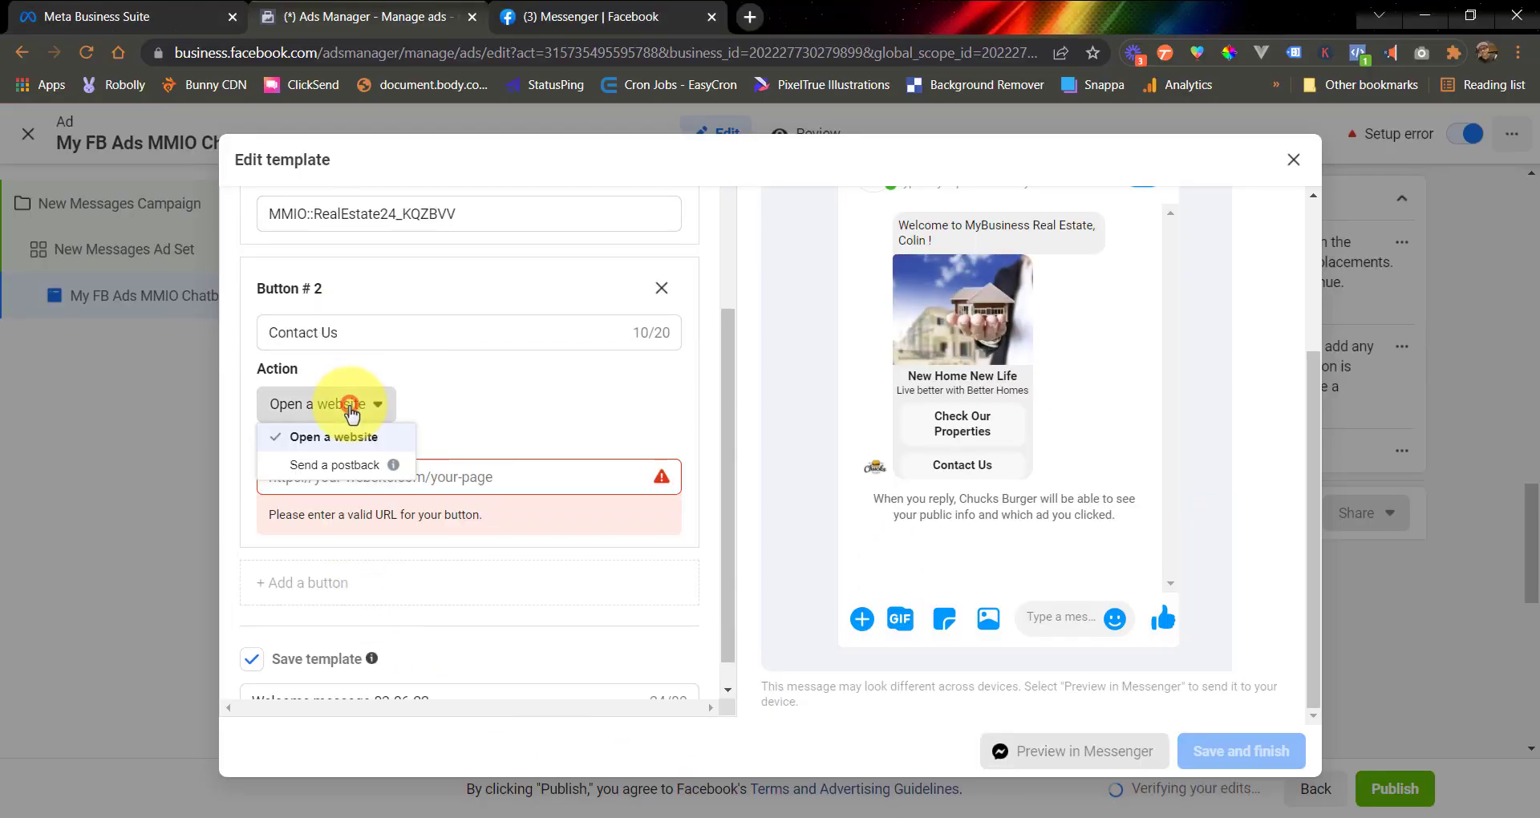
left_click(337, 467)
left_click(368, 479)
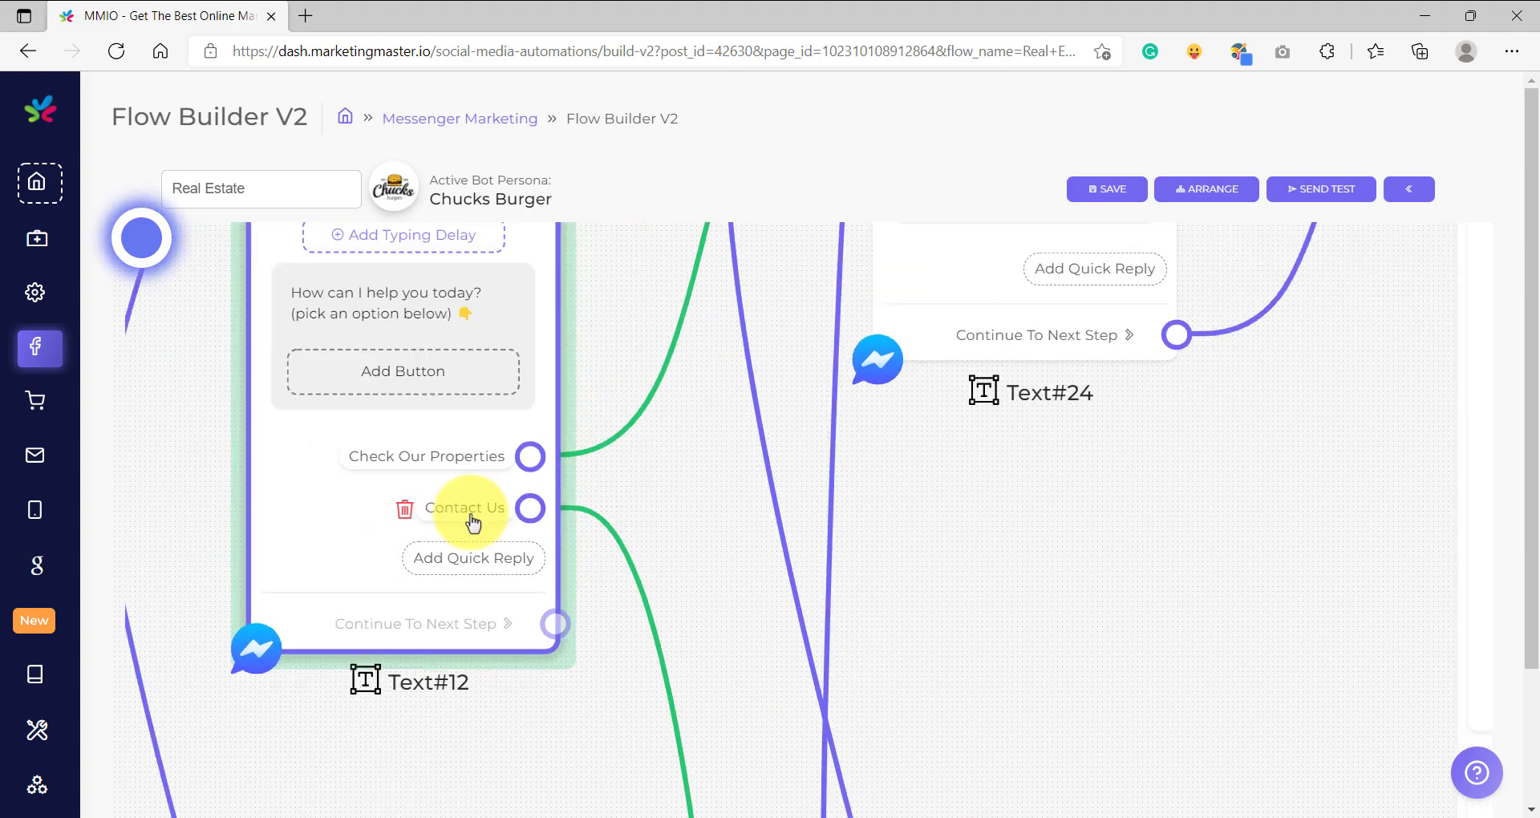
In Flow Builder, follow the Contact Us connection to the Text#67 step and copy its bot payload ID.
scroll(474, 522, "down", 5)
scroll(550, 396, "down", 10)
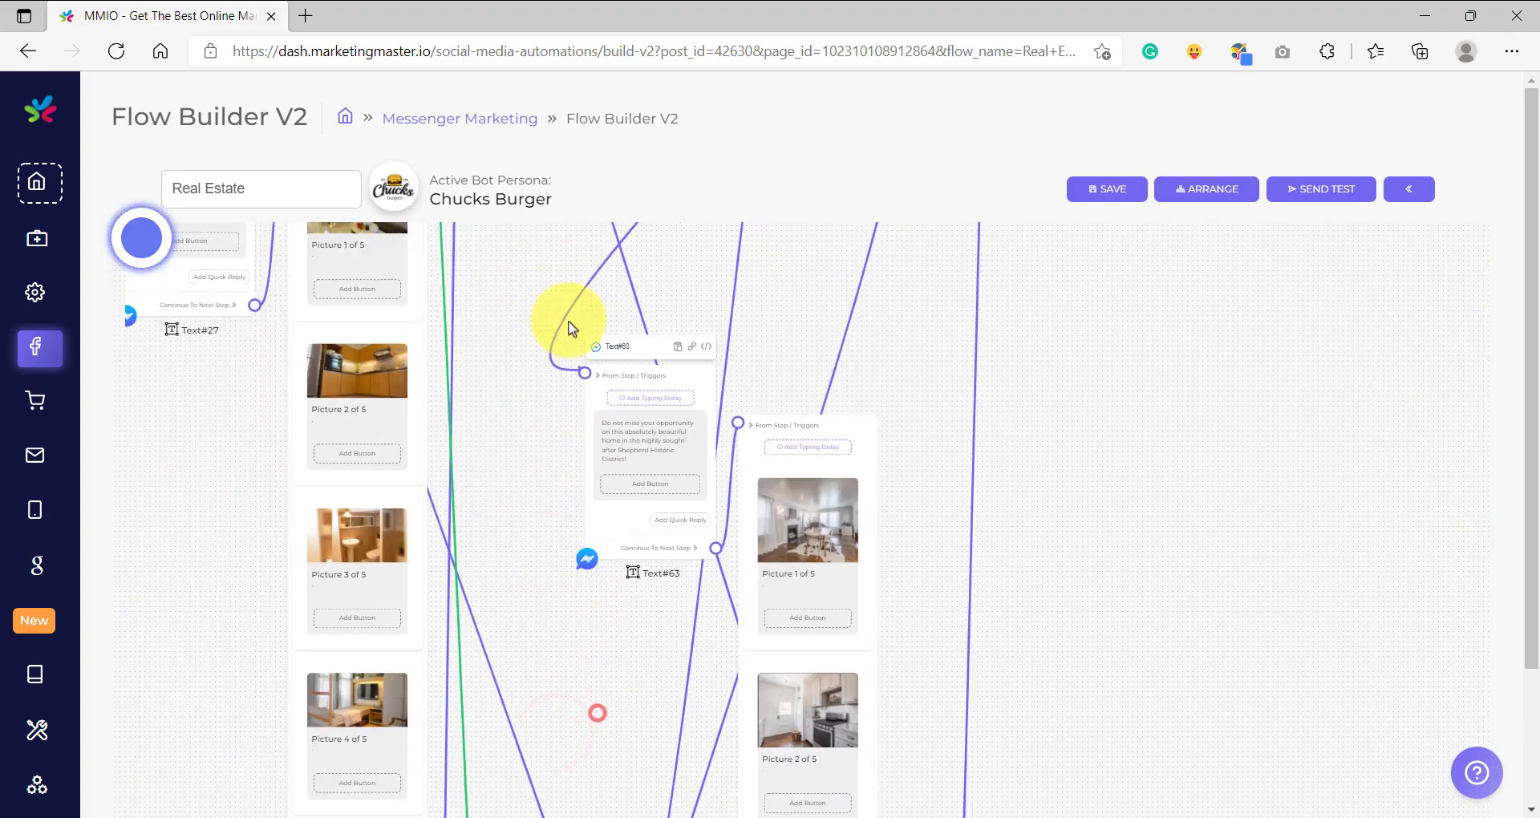
scroll(571, 327, "down", 10)
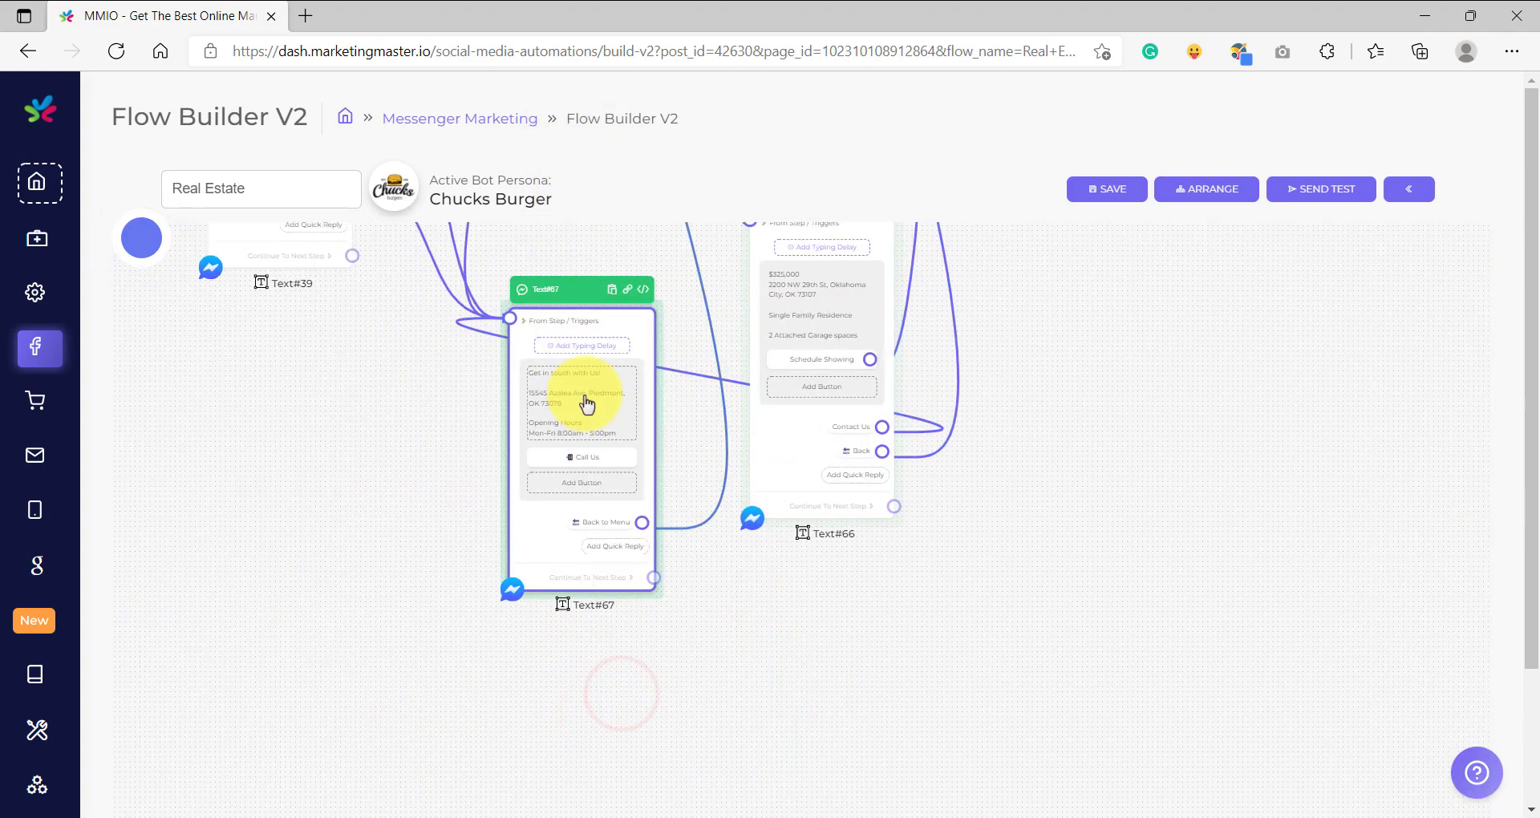
scroll(588, 406, "up", 3)
scroll(378, 495, "up", 3)
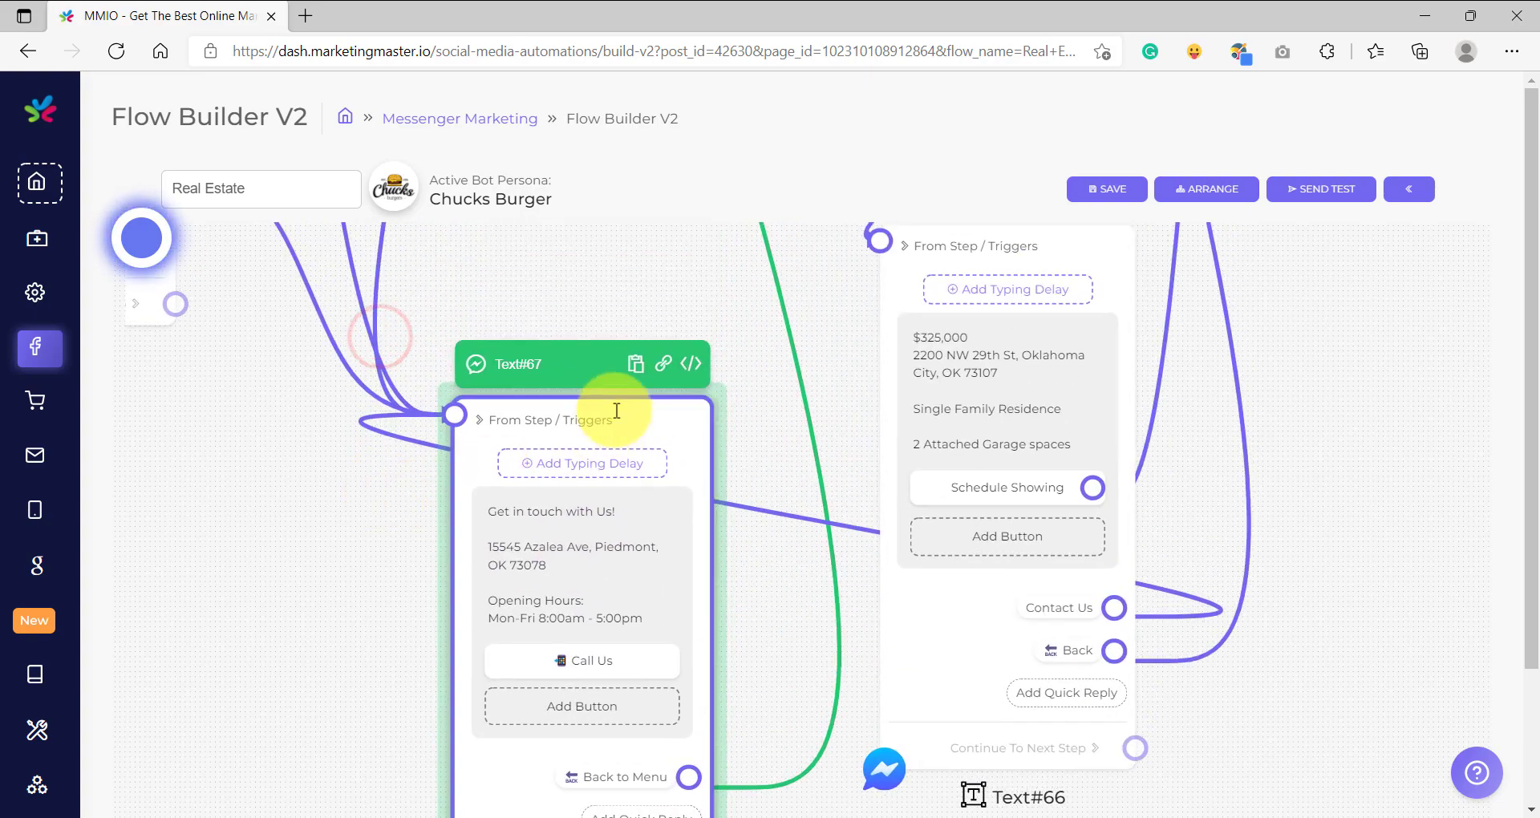
scroll(616, 411, "up", 3)
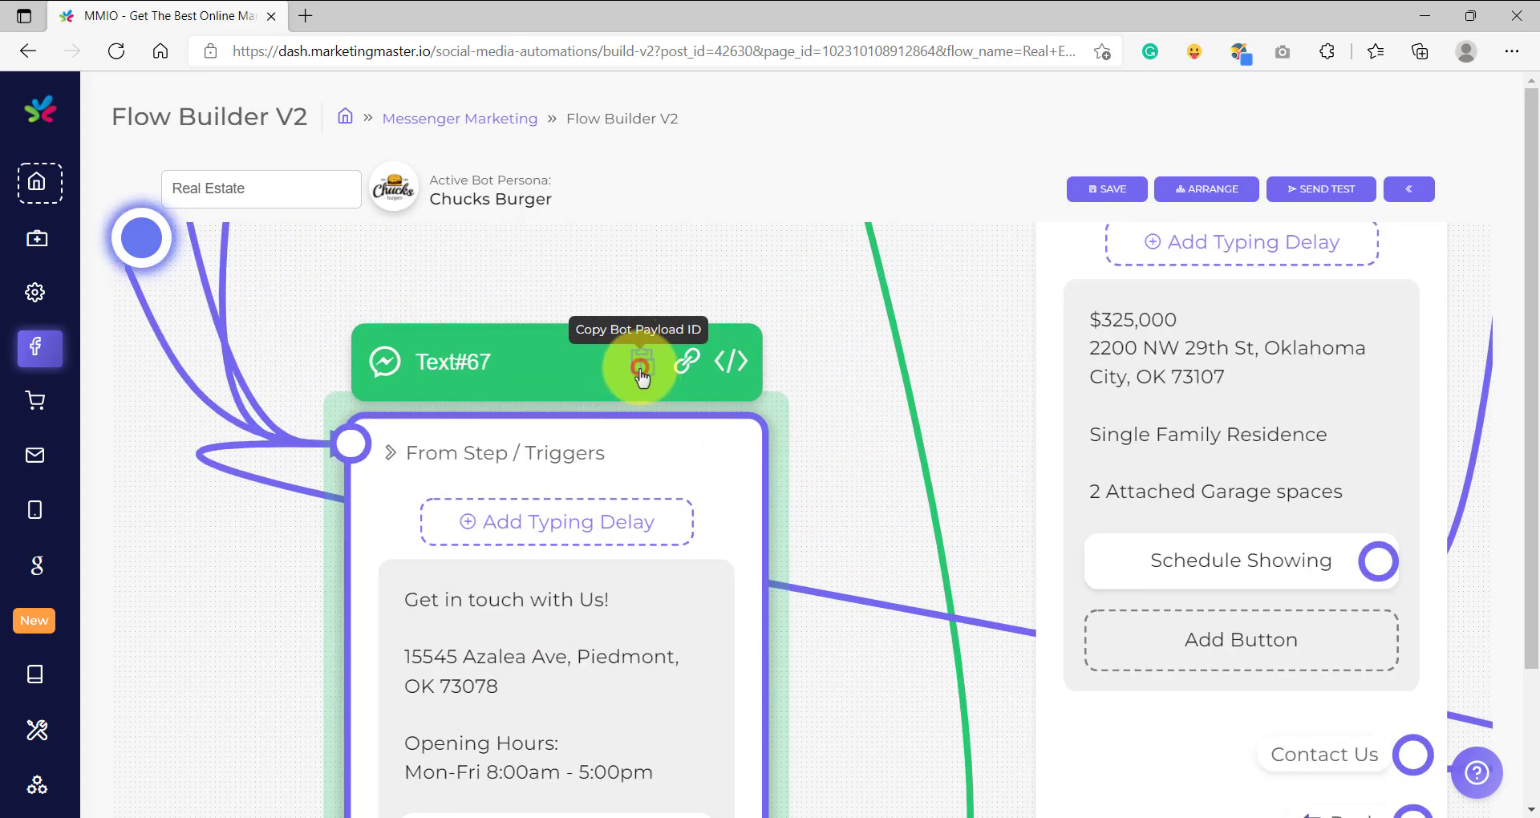
left_click(640, 368)
scroll(567, 612, "down", 4)
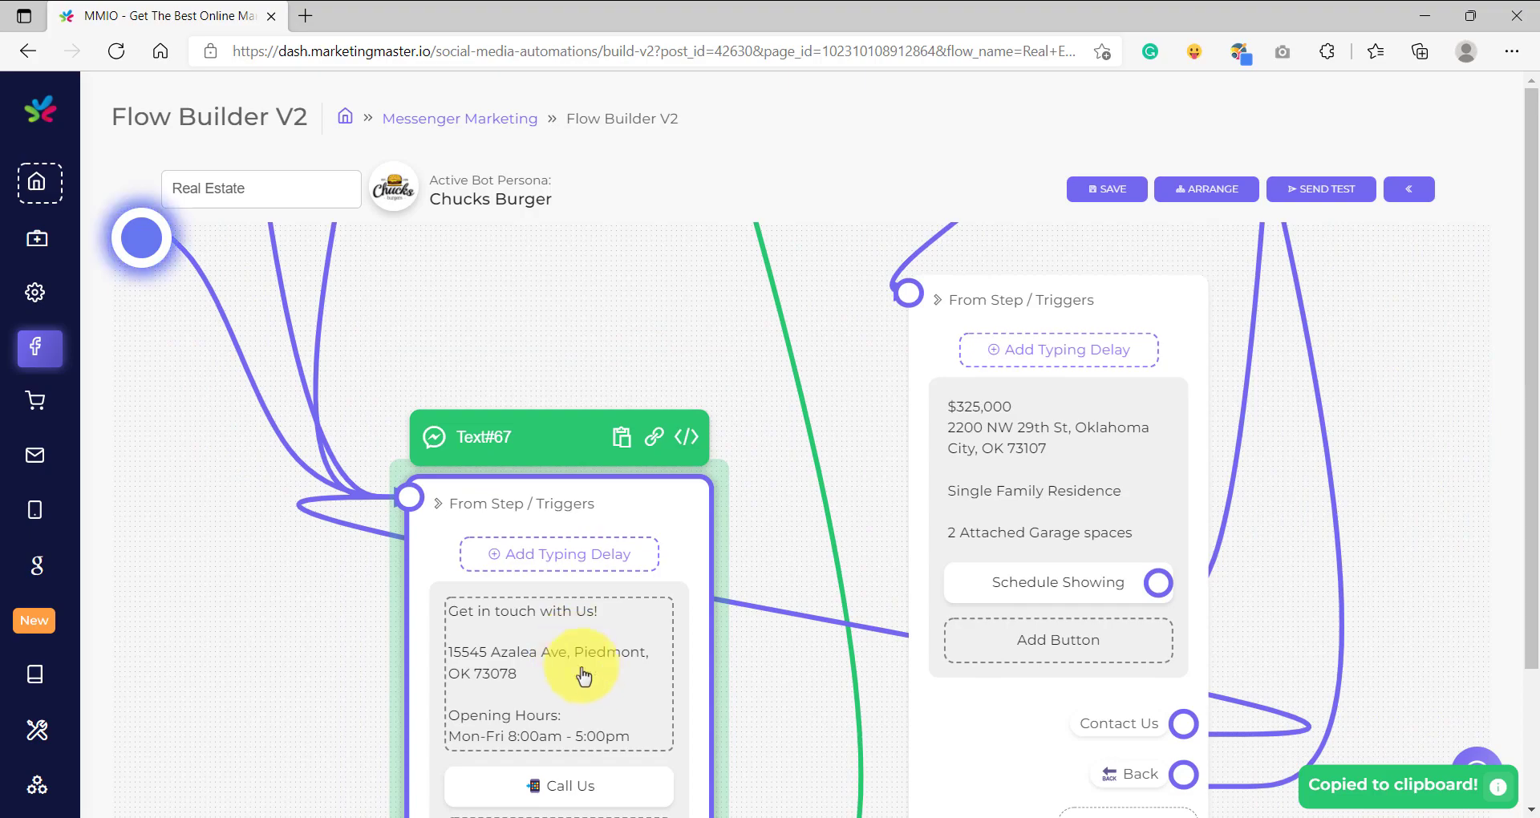
Back in Ads Manager, set Button # 2's bot payload to MMIO::RealEstate67_LSPQGO and check both buttons' settings.
left_click(998, 812)
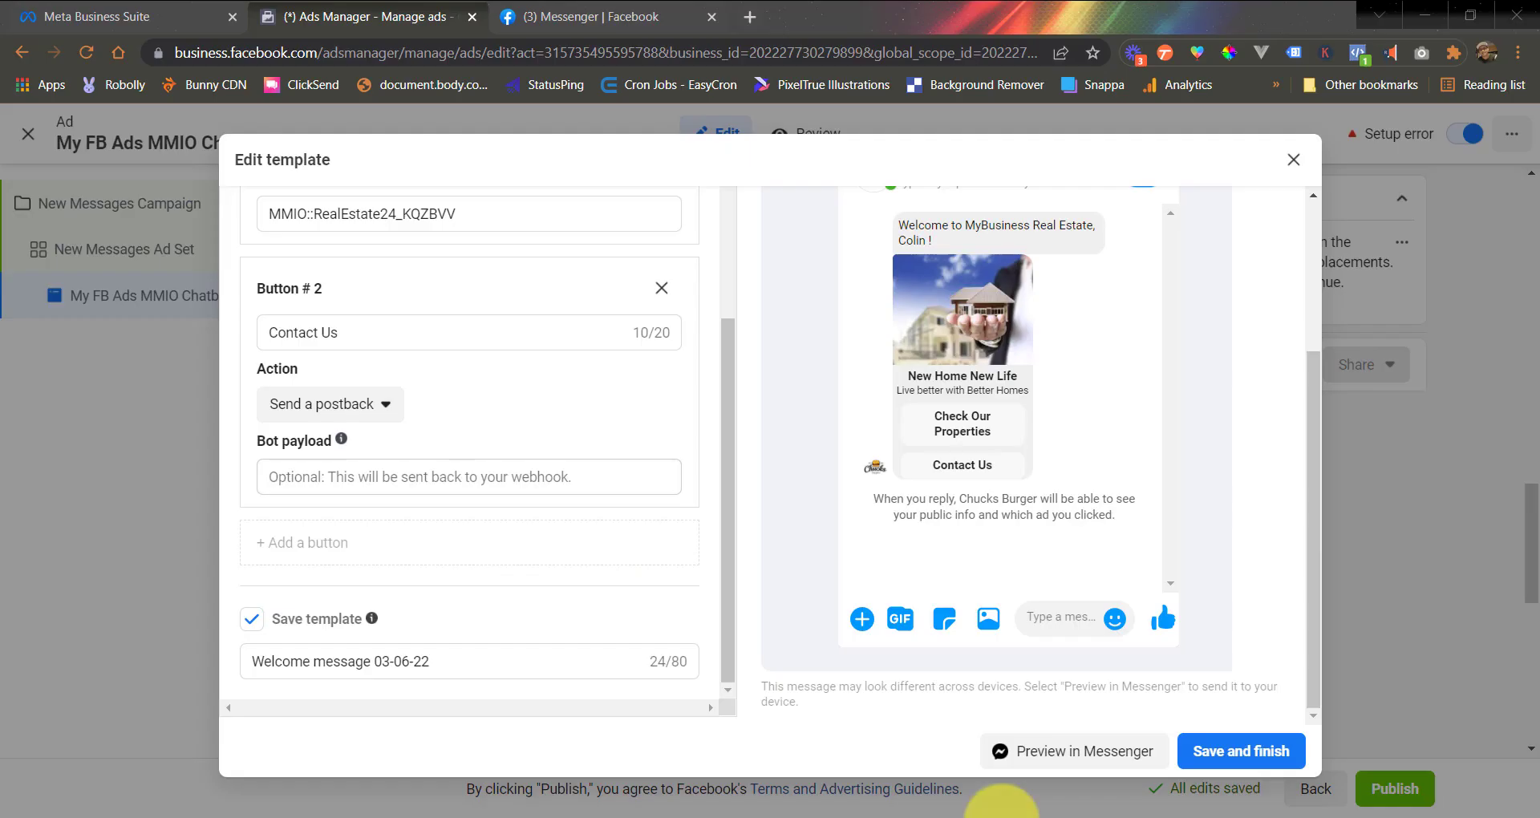
left_click(538, 489)
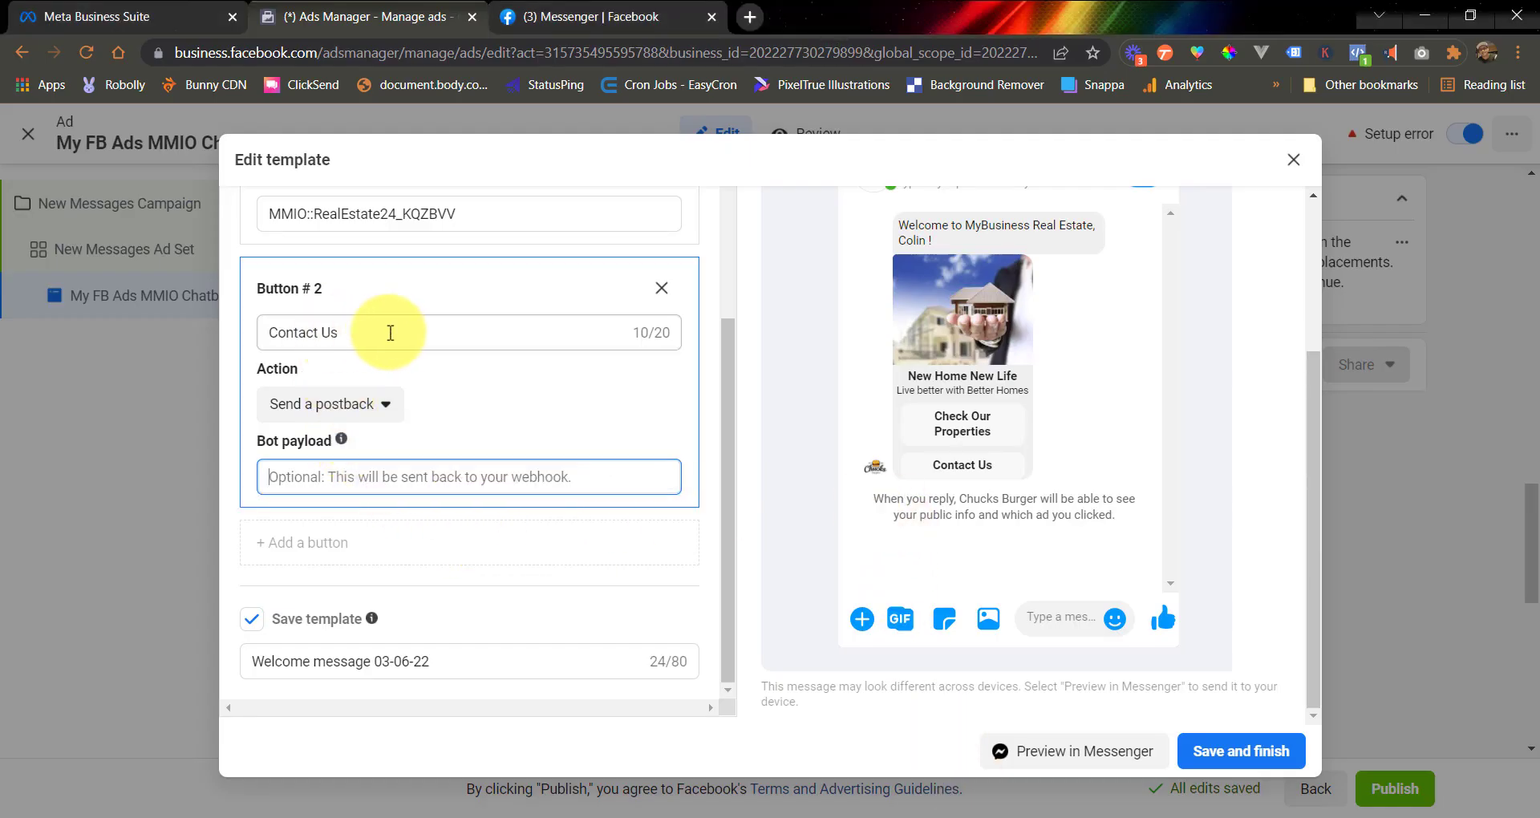
key("ctrl+v")
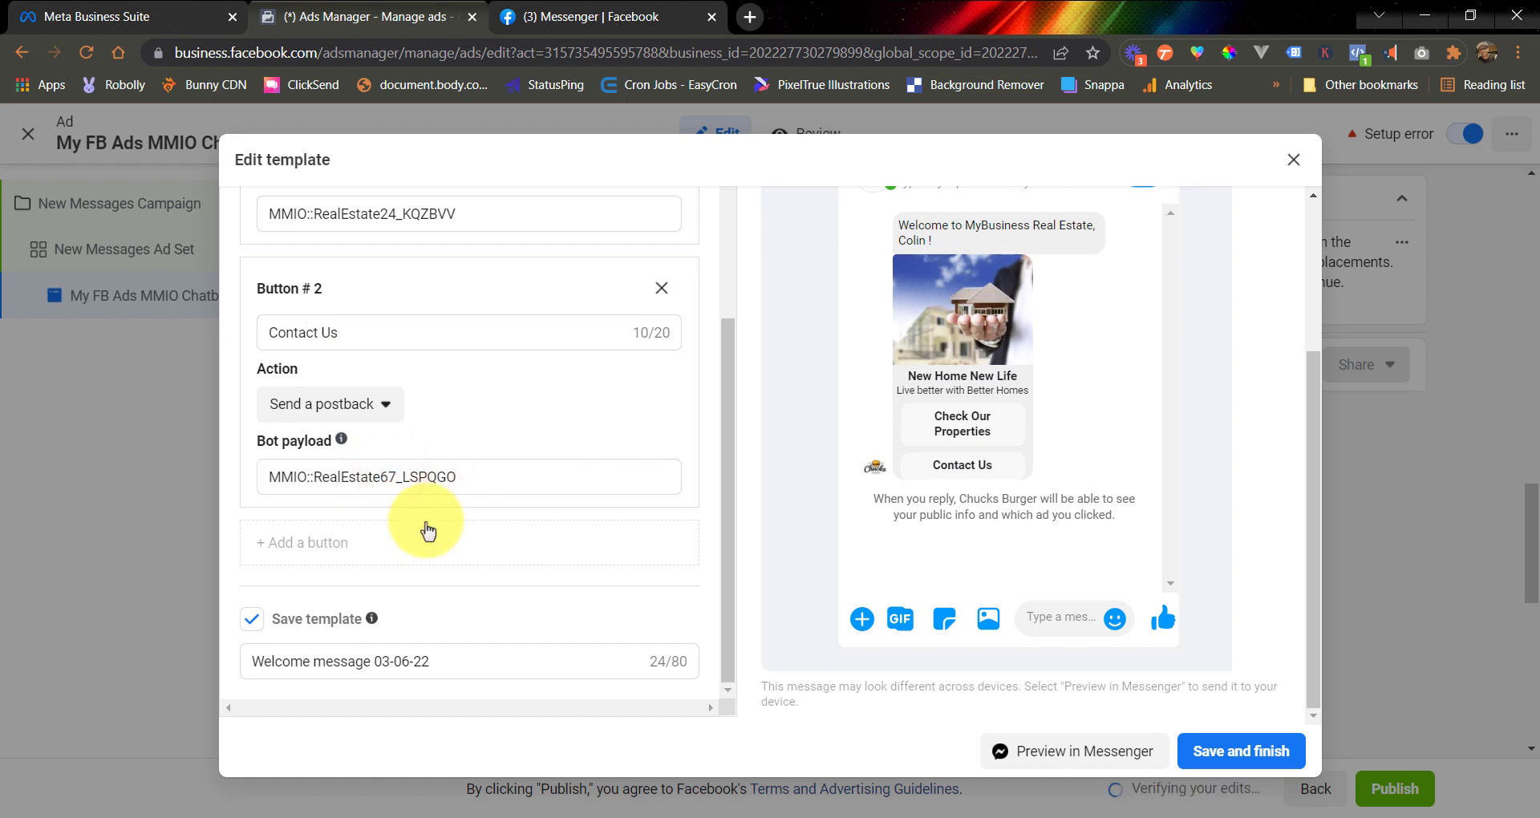
scroll(426, 532, "up", 1)
scroll(424, 528, "up", 1)
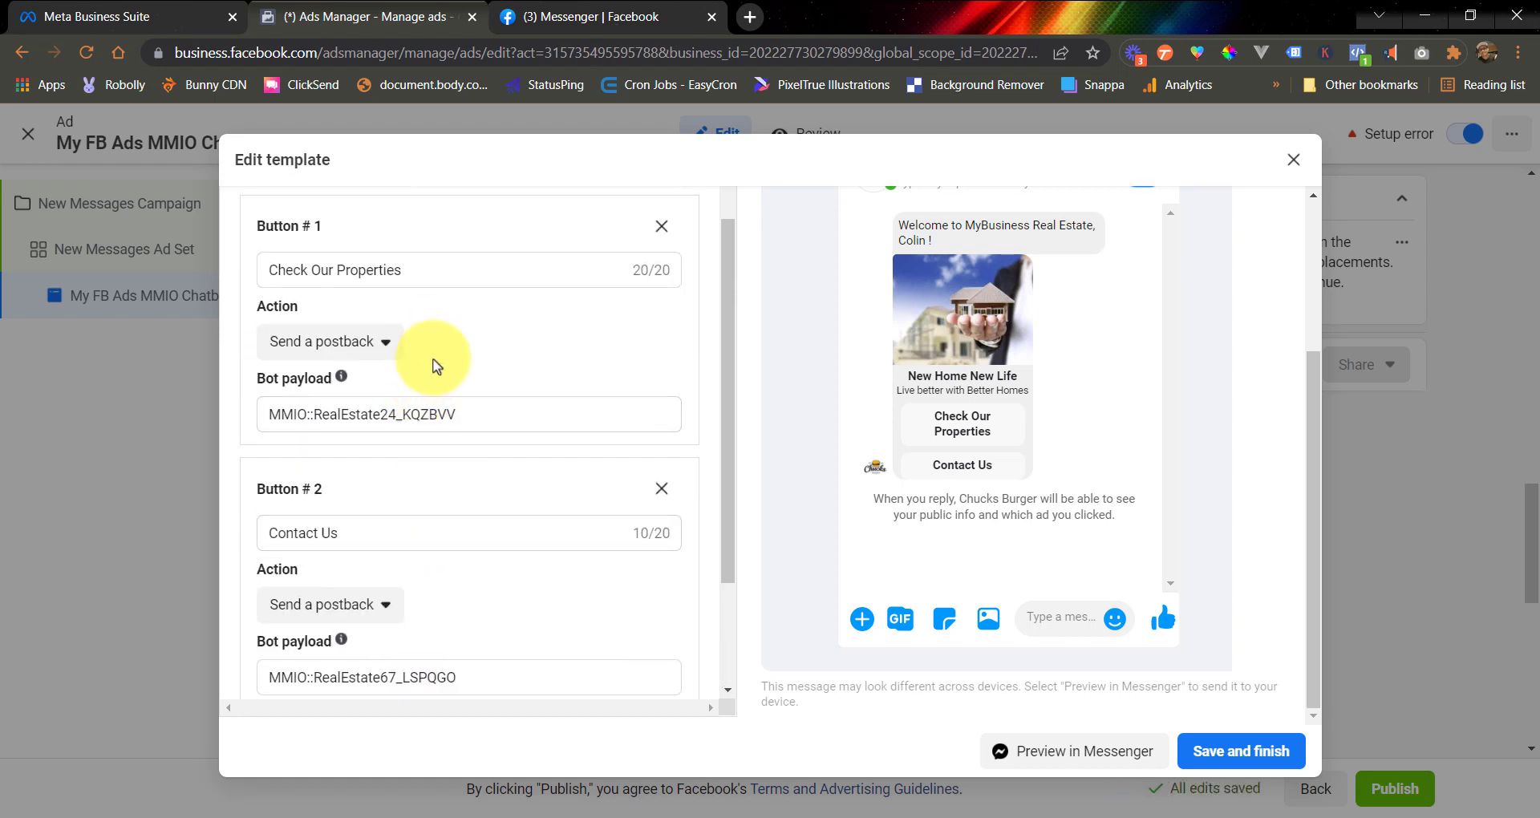
scroll(460, 523, "down", 1)
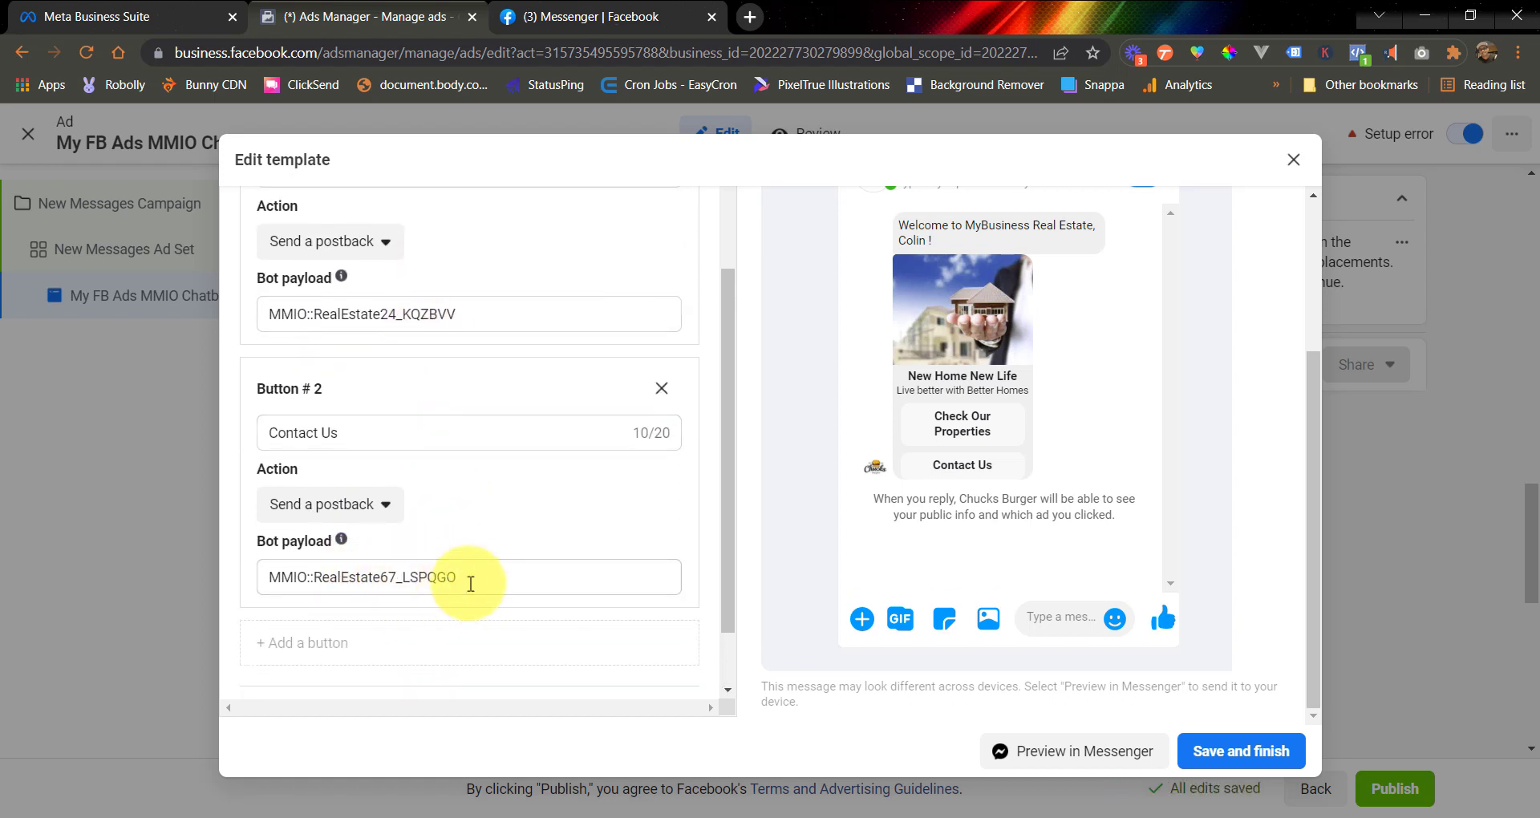
Send a Messenger preview of the template with buttons and review the message in the Chucks Burger conversation.
left_click(1051, 754)
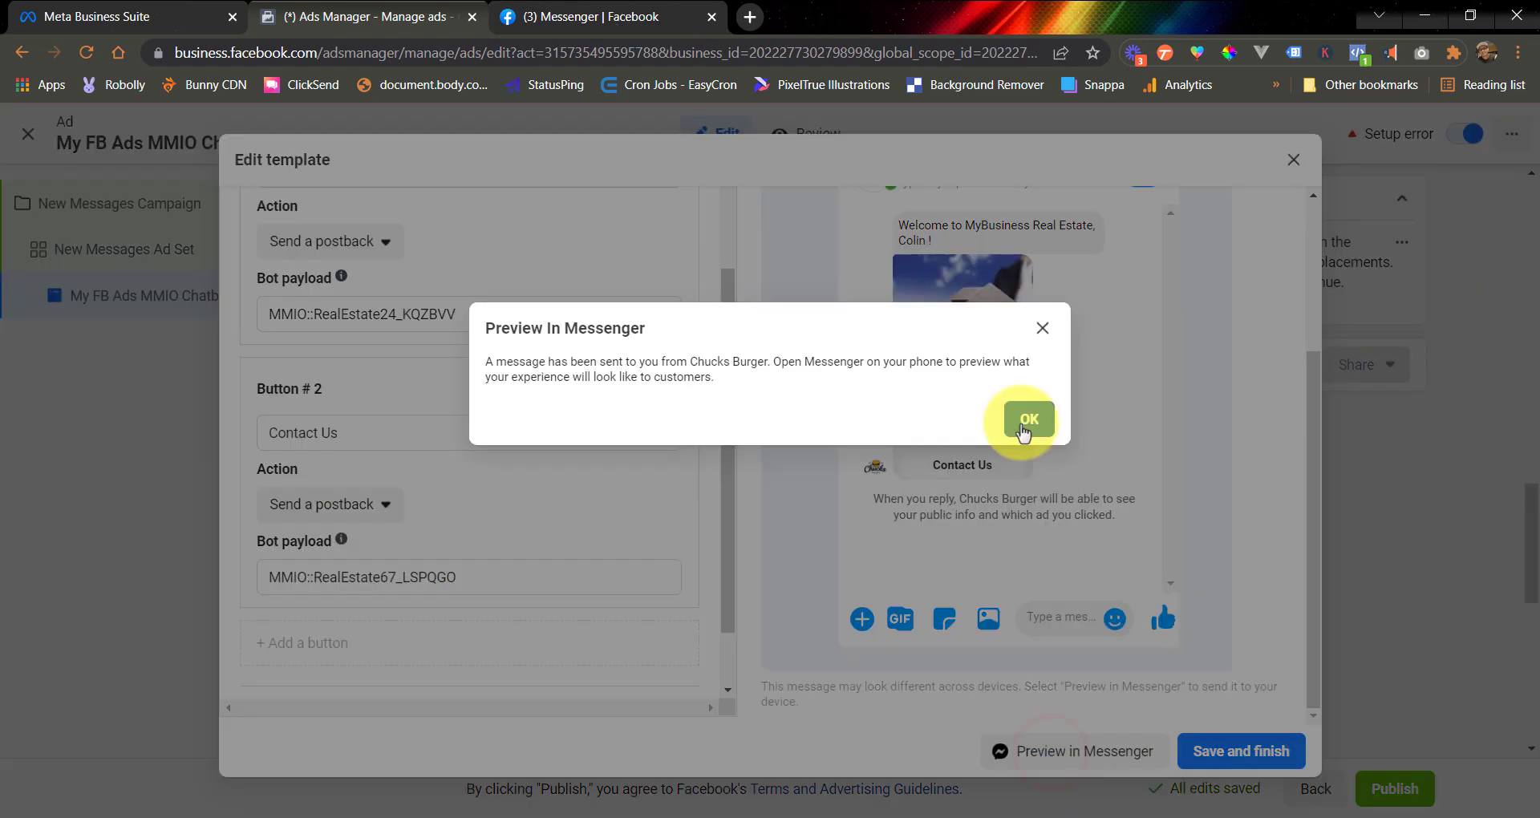
left_click(1032, 417)
left_click(622, 21)
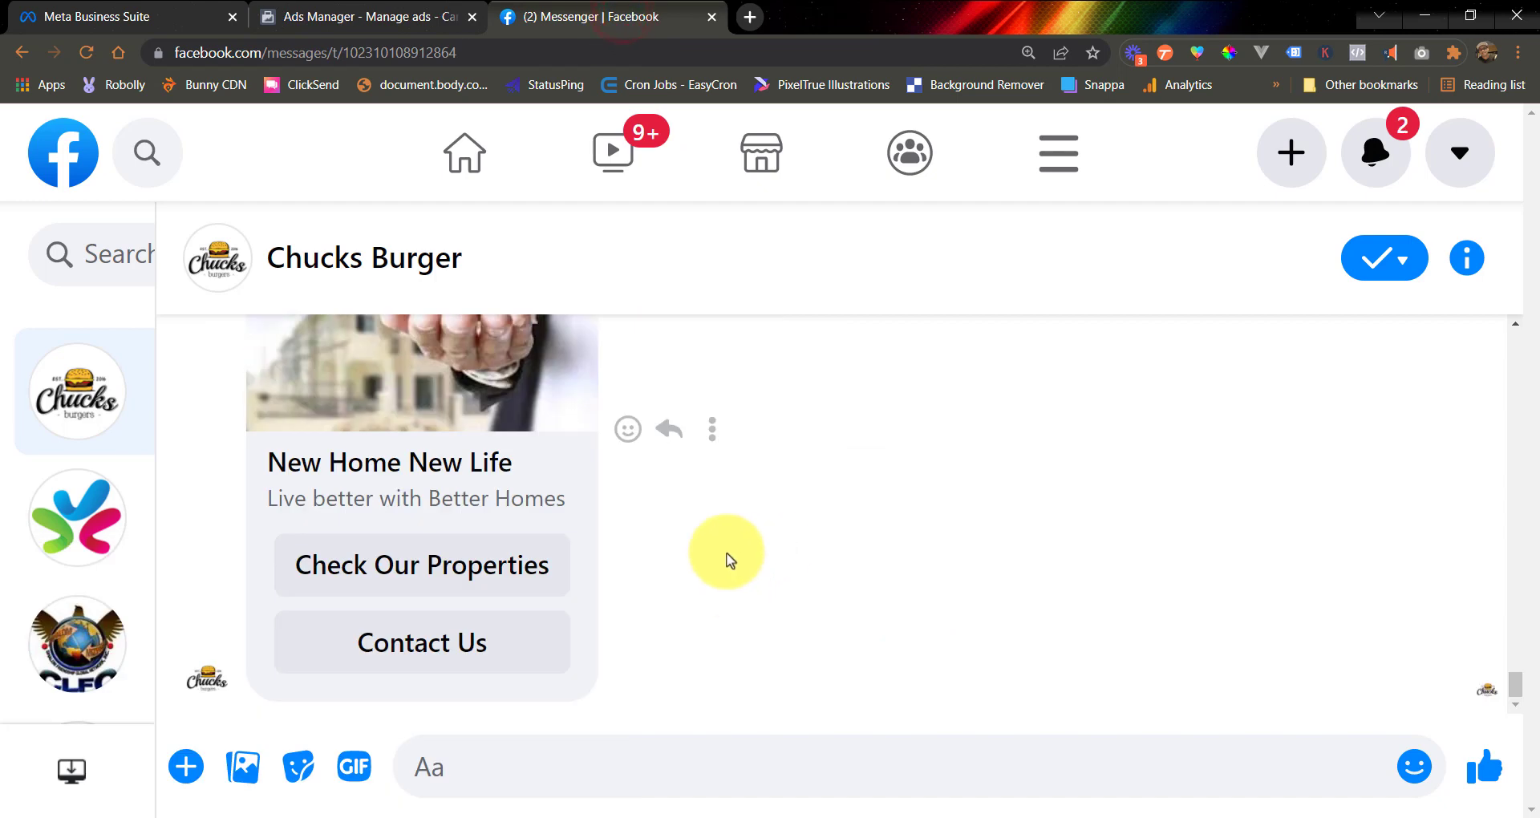
scroll(595, 544, "up", 2)
scroll(593, 540, "up", 2)
scroll(745, 569, "down", 4)
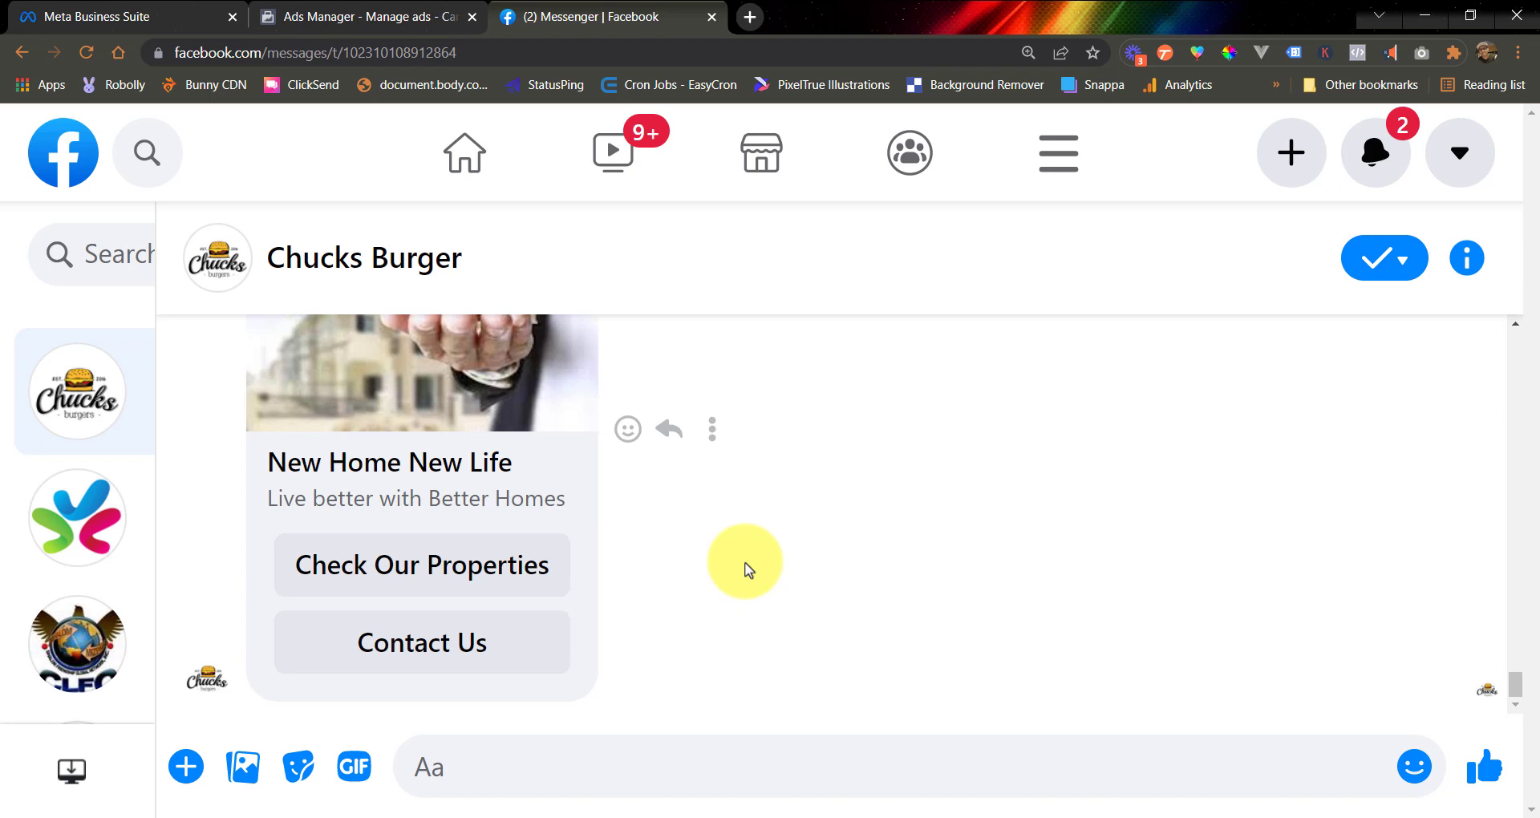
Test the preview message's Check Our Properties button in the Chucks Burger conversation and review the bot's reply.
left_click(417, 559)
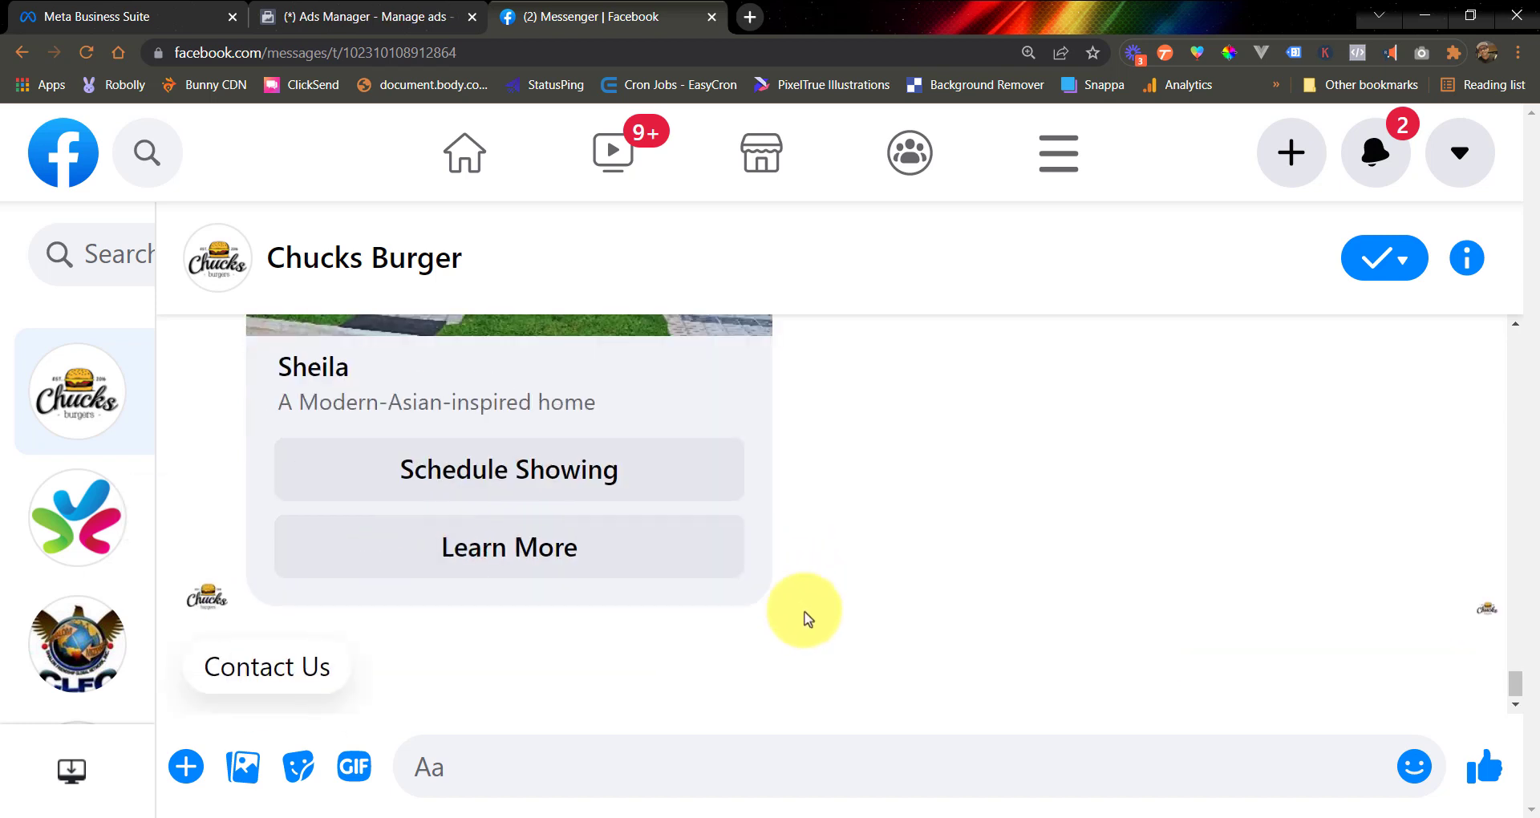
scroll(883, 610, "up", 5)
scroll(886, 608, "up", 2)
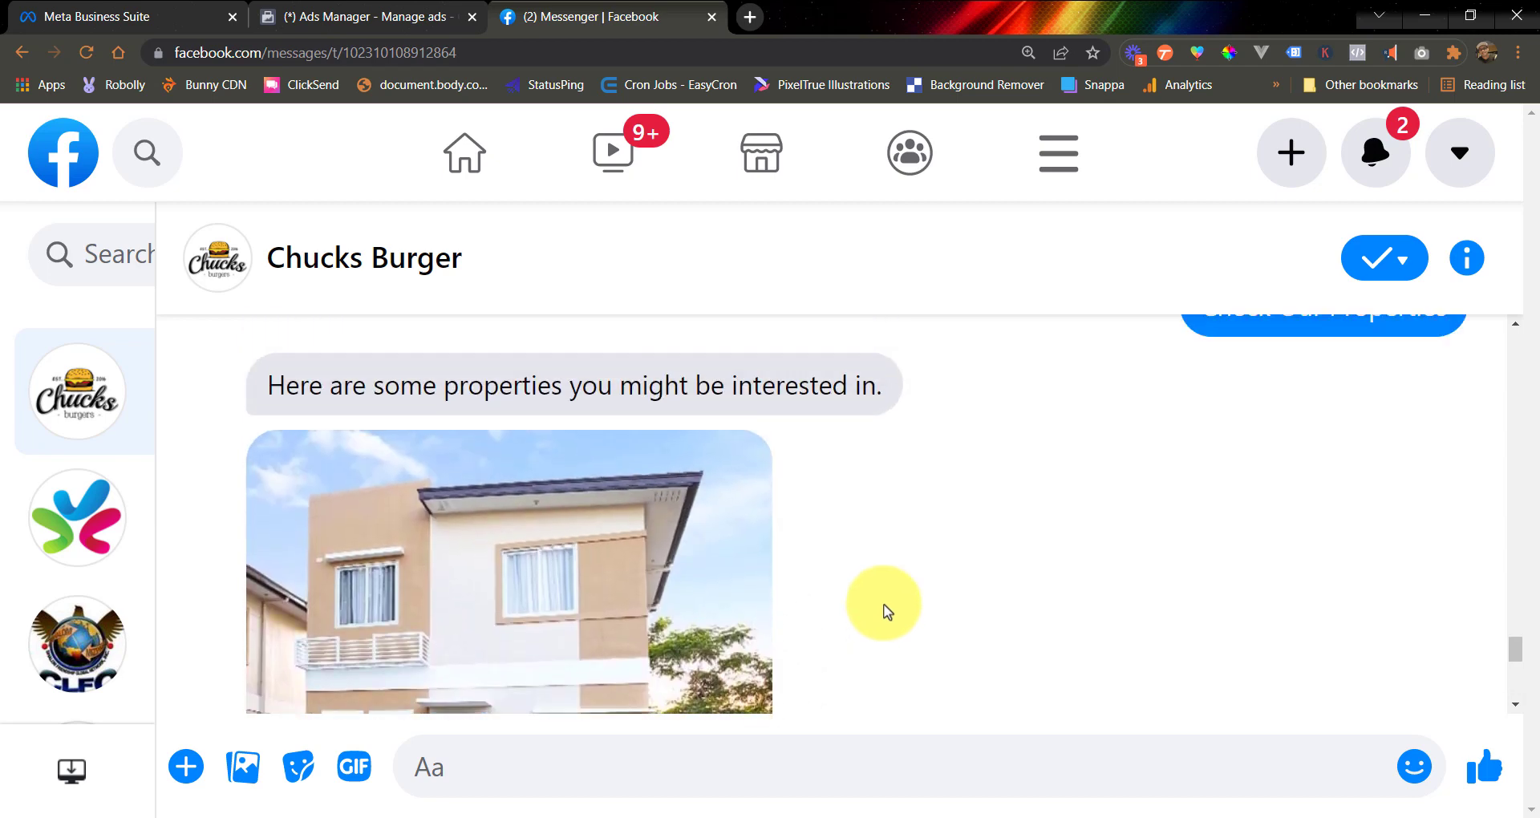
scroll(590, 636, "down", 3)
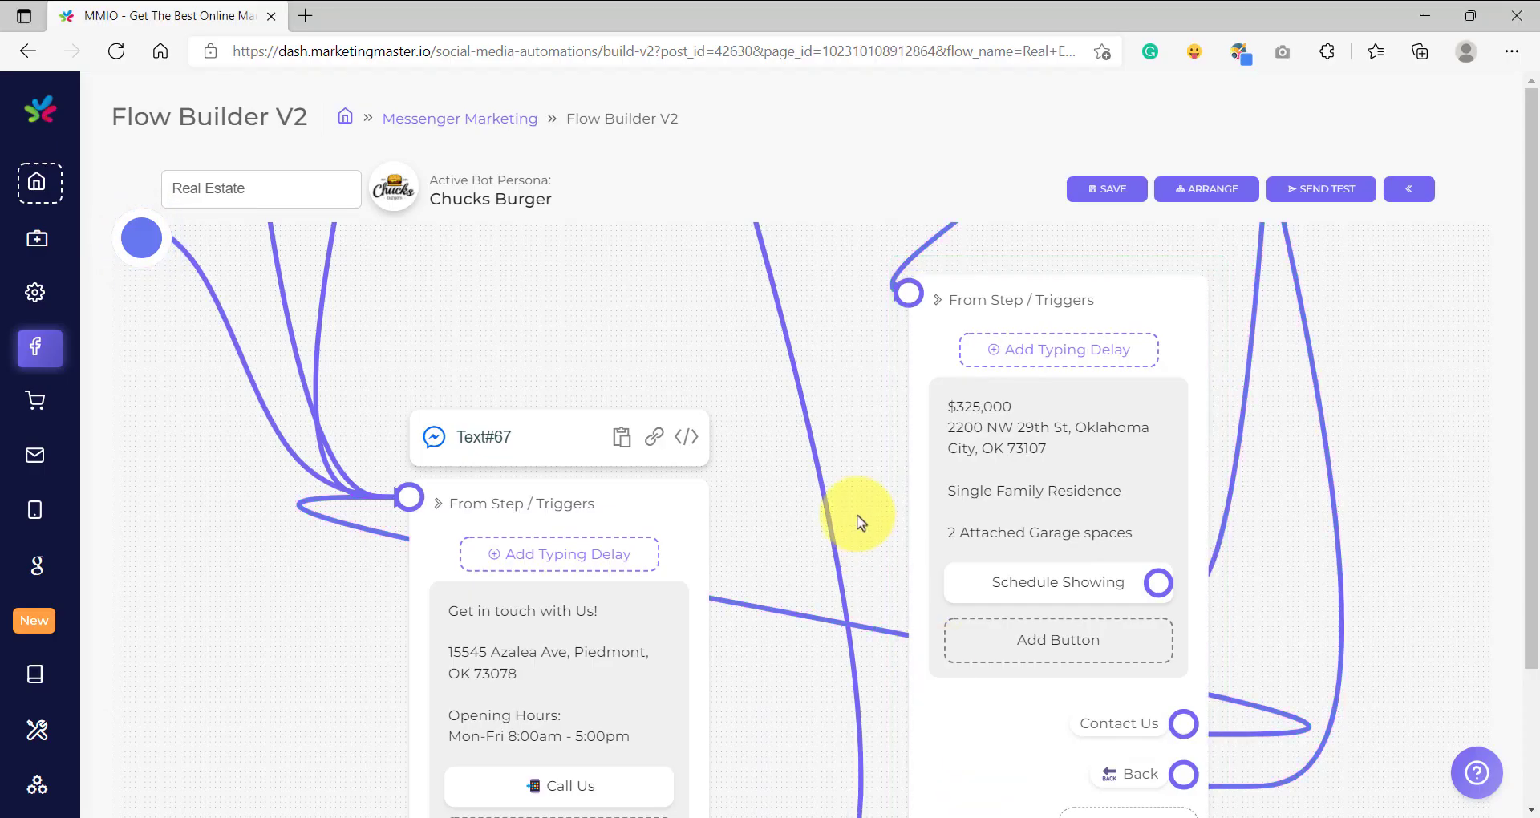
In Flow Builder, trace the Check Our Properties quick reply from Text#12 to the Text#24 step and the Sheila property card.
scroll(861, 523, "down", 4)
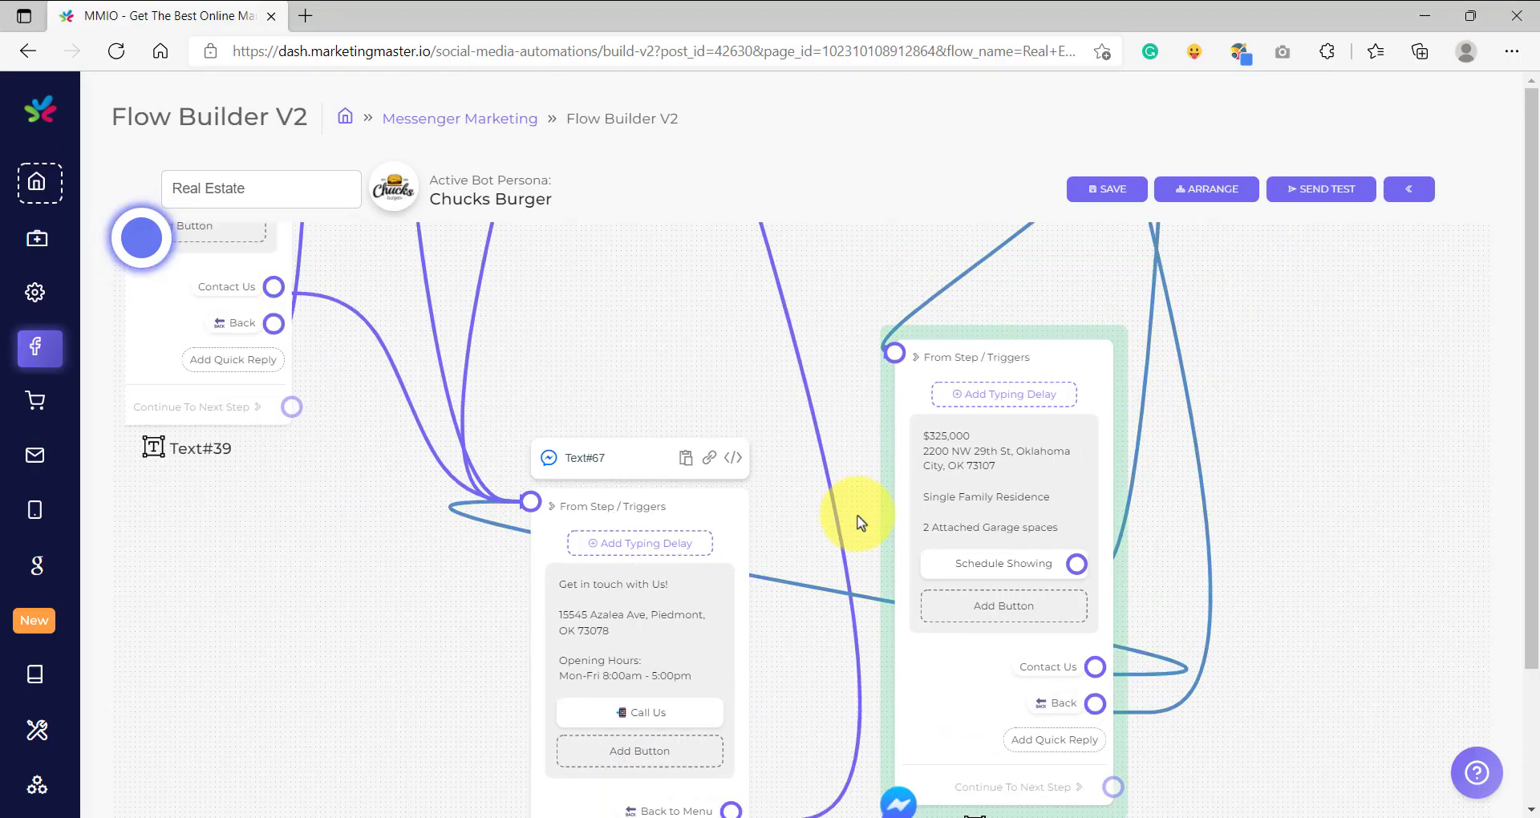
left_click_drag(1461, 522, 982, 486)
scroll(962, 465, "down", 2)
left_click_drag(942, 410, 629, 575)
scroll(639, 592, "up", 3)
scroll(639, 592, "up", 3)
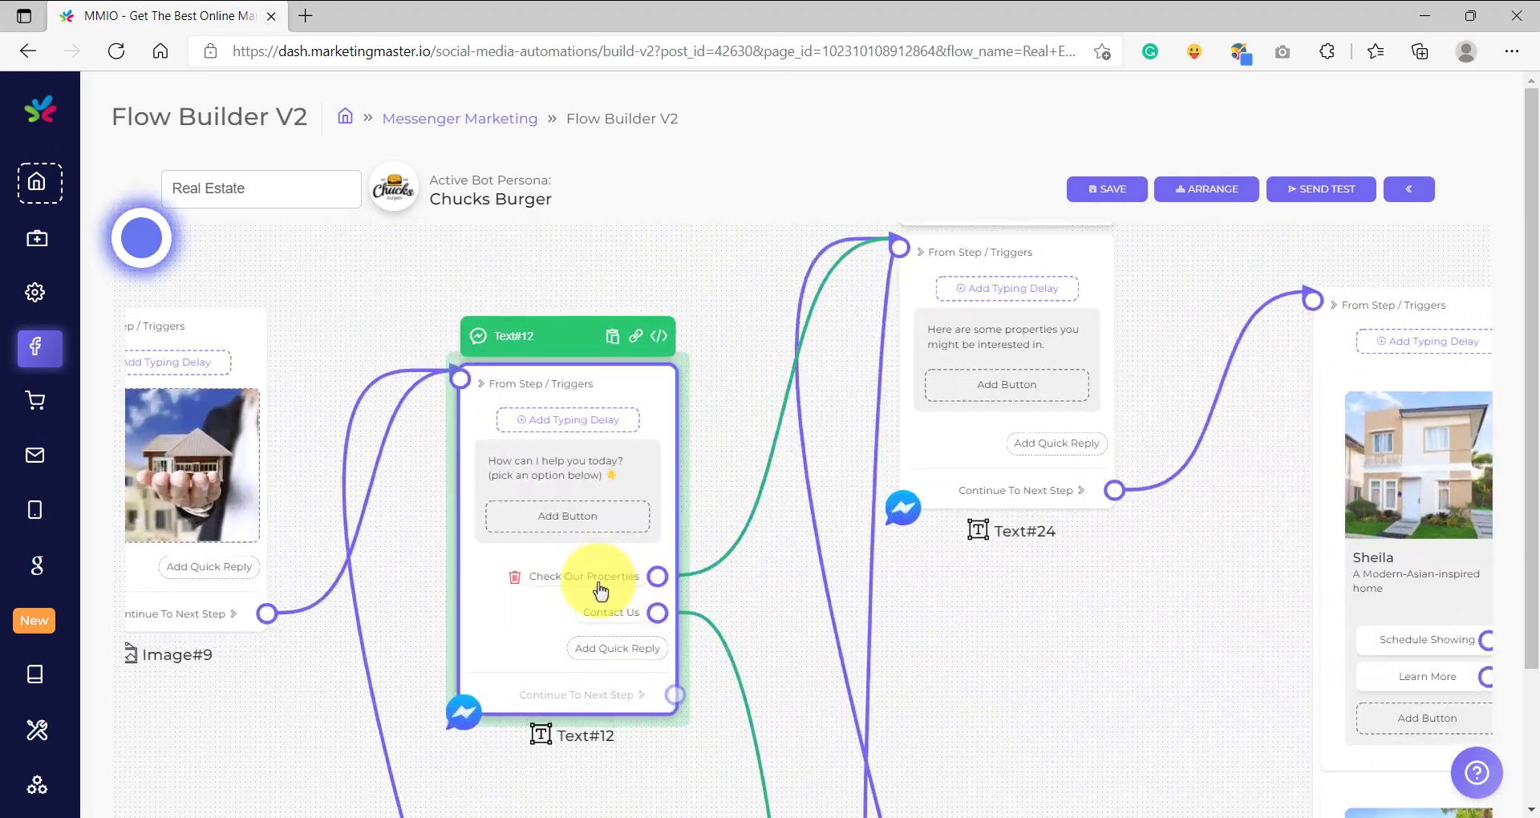
scroll(859, 618, "up", 3)
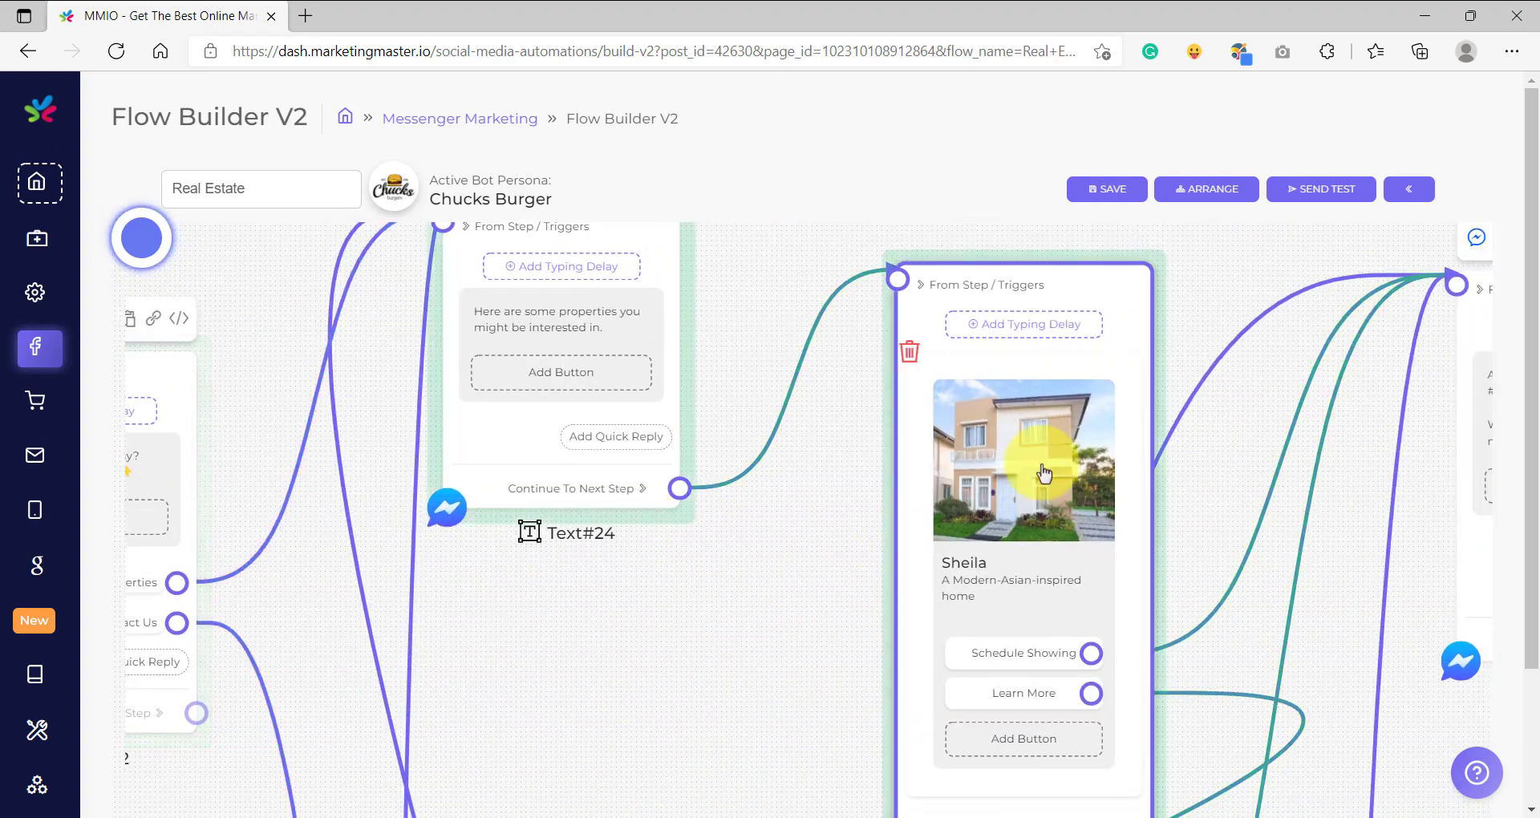
Reposition Text#24 and the Sheila property card on the canvas, and review their connection to Text#12's Check Our Properties quick reply.
left_click_drag(1039, 284, 915, 302)
left_click_drag(555, 520, 561, 464)
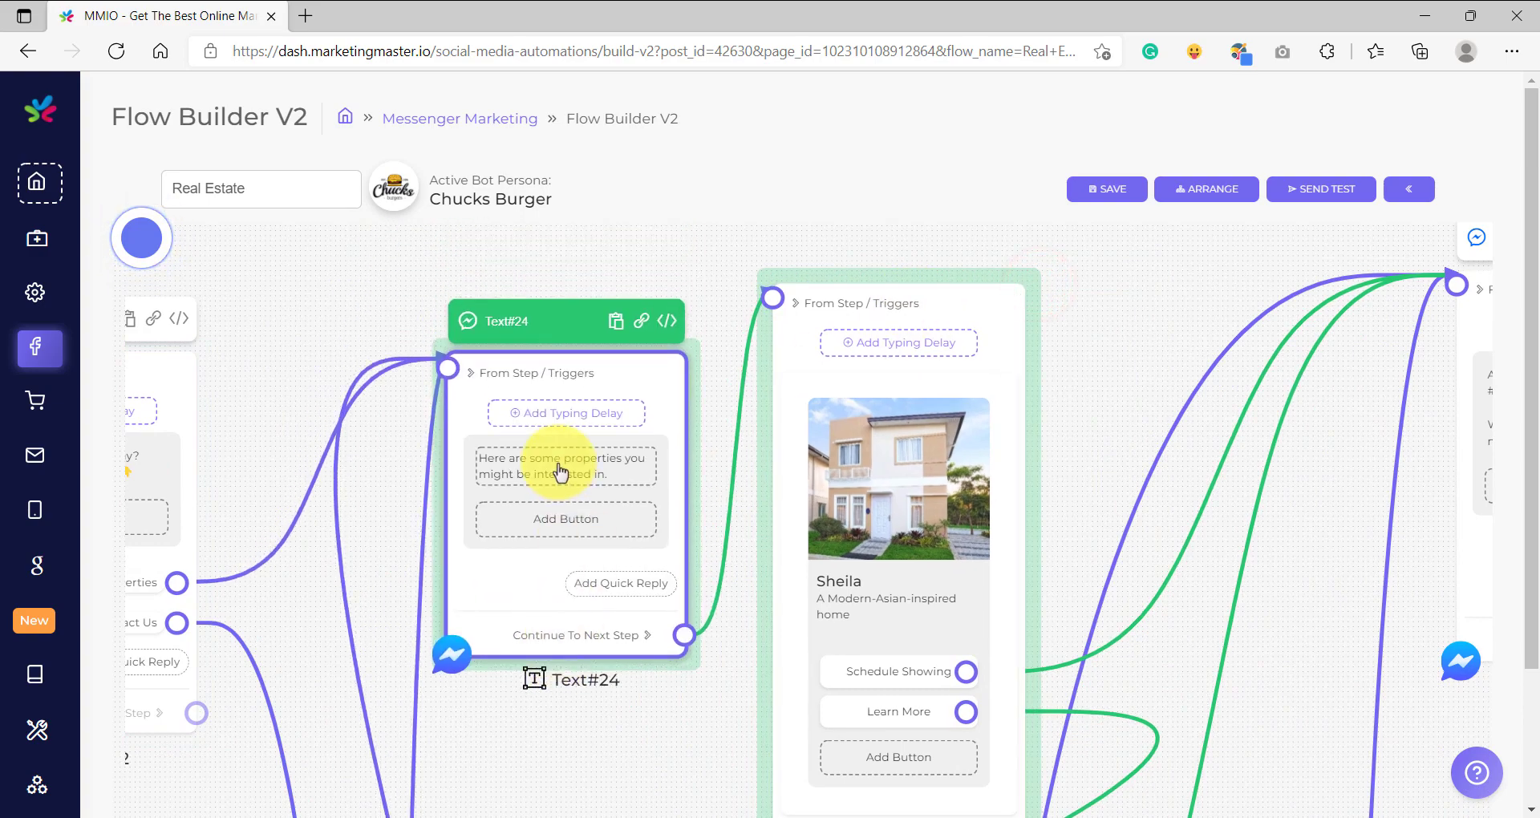
scroll(554, 473, "up", 3)
scroll(544, 482, "down", 5)
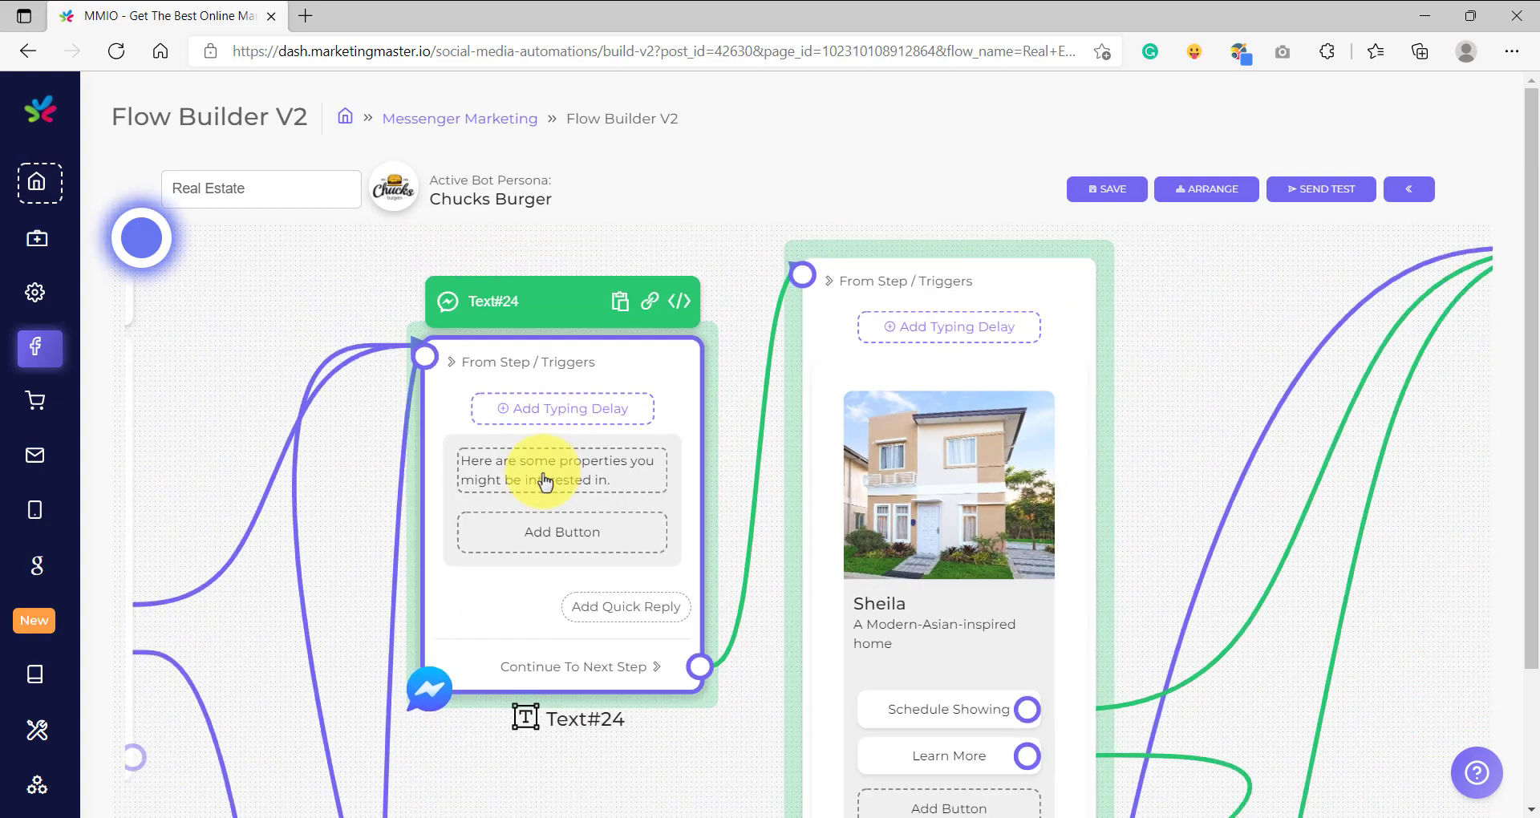
left_click_drag(710, 276, 855, 287)
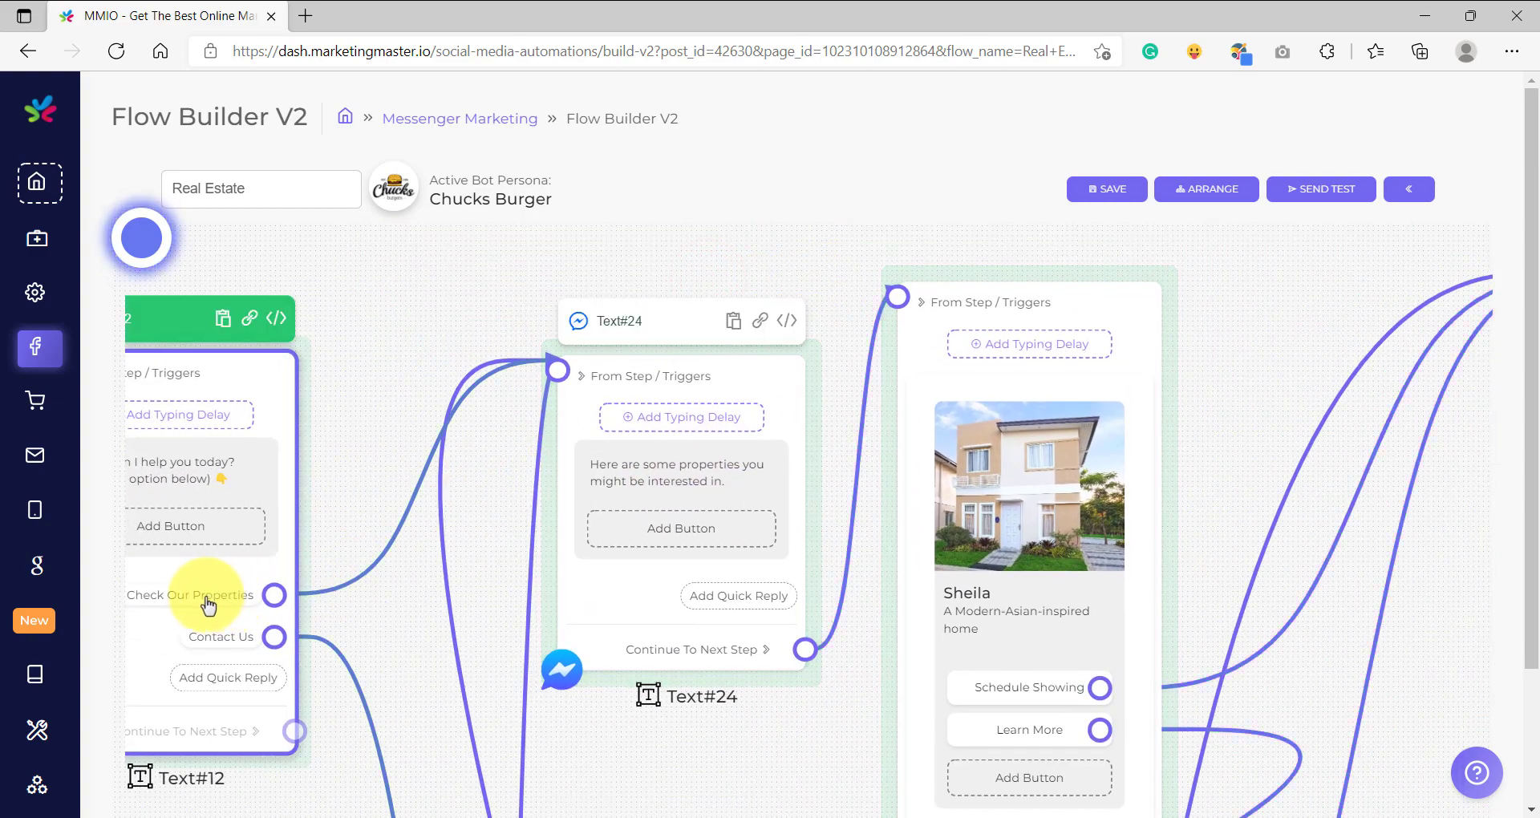
scroll(734, 327, "up", 1)
scroll(735, 329, "up", 1)
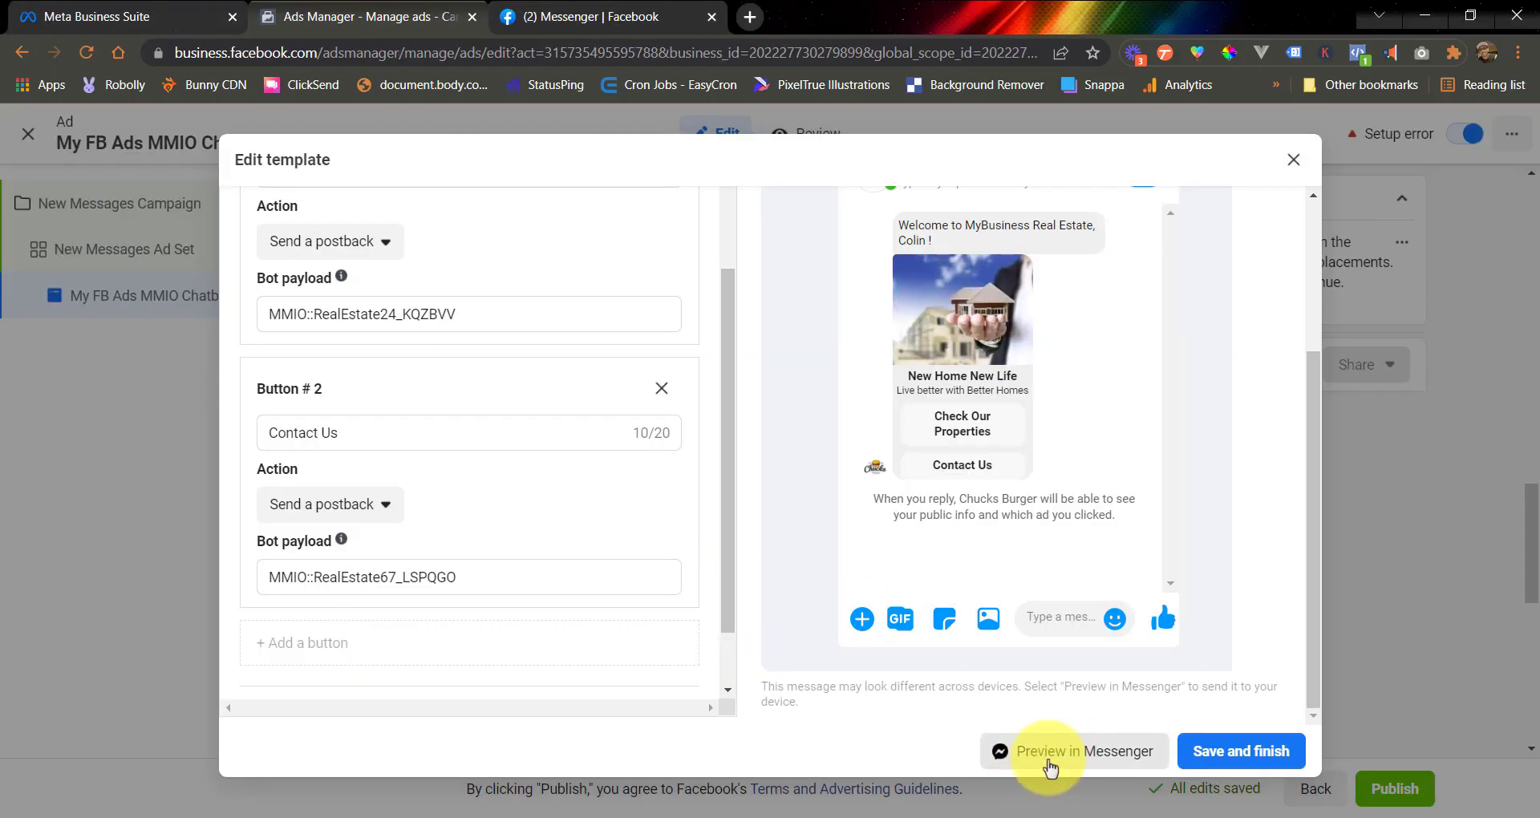
From Ads Manager, send another Messenger preview of the template and test its Contact Us button in the Chucks Burger conversation.
left_click(1051, 766)
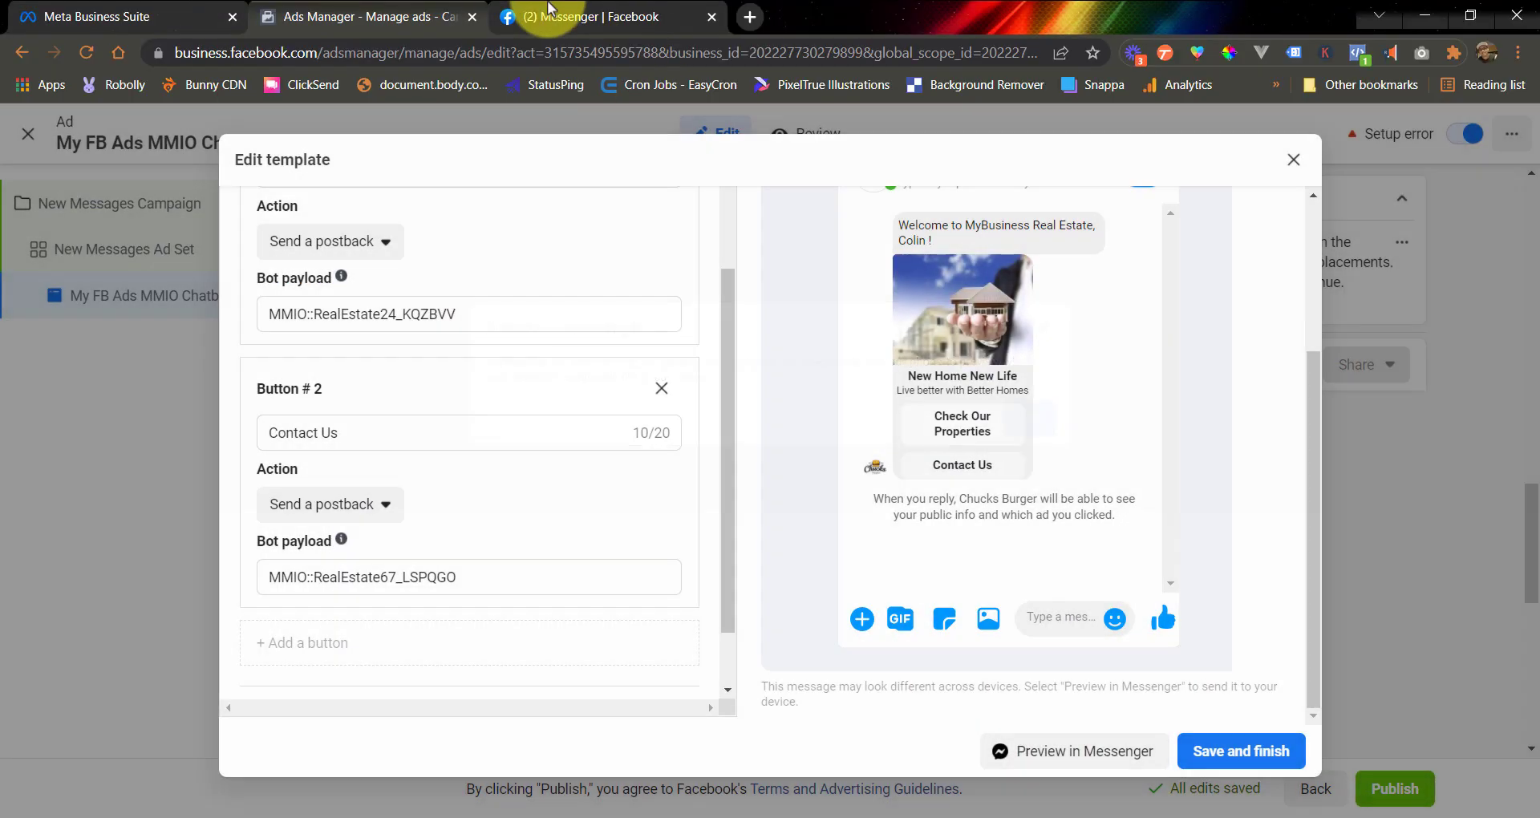
left_click(565, 17)
scroll(682, 577, "up", 3)
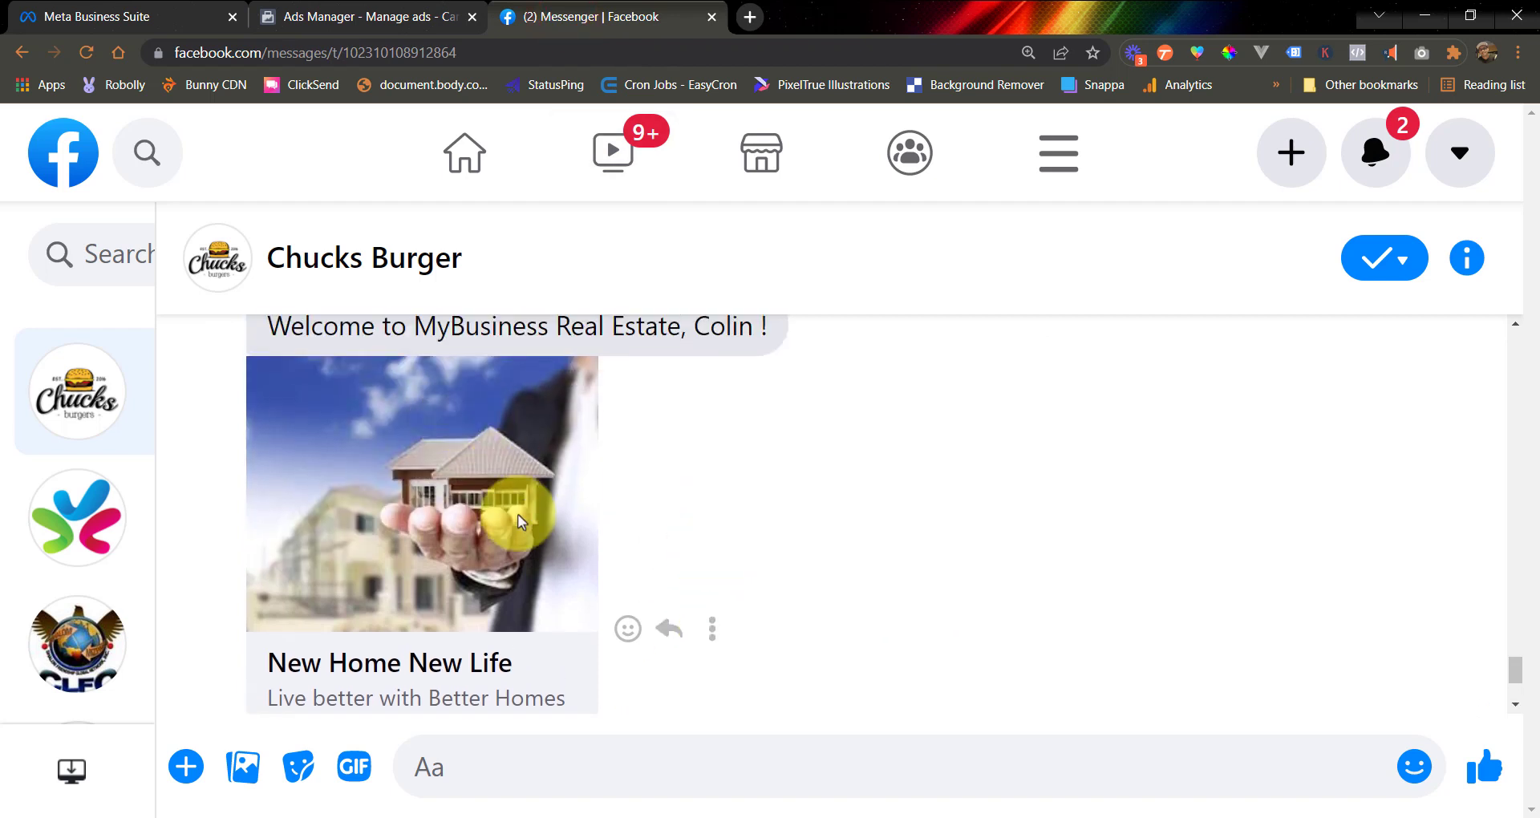
scroll(521, 521, "down", 3)
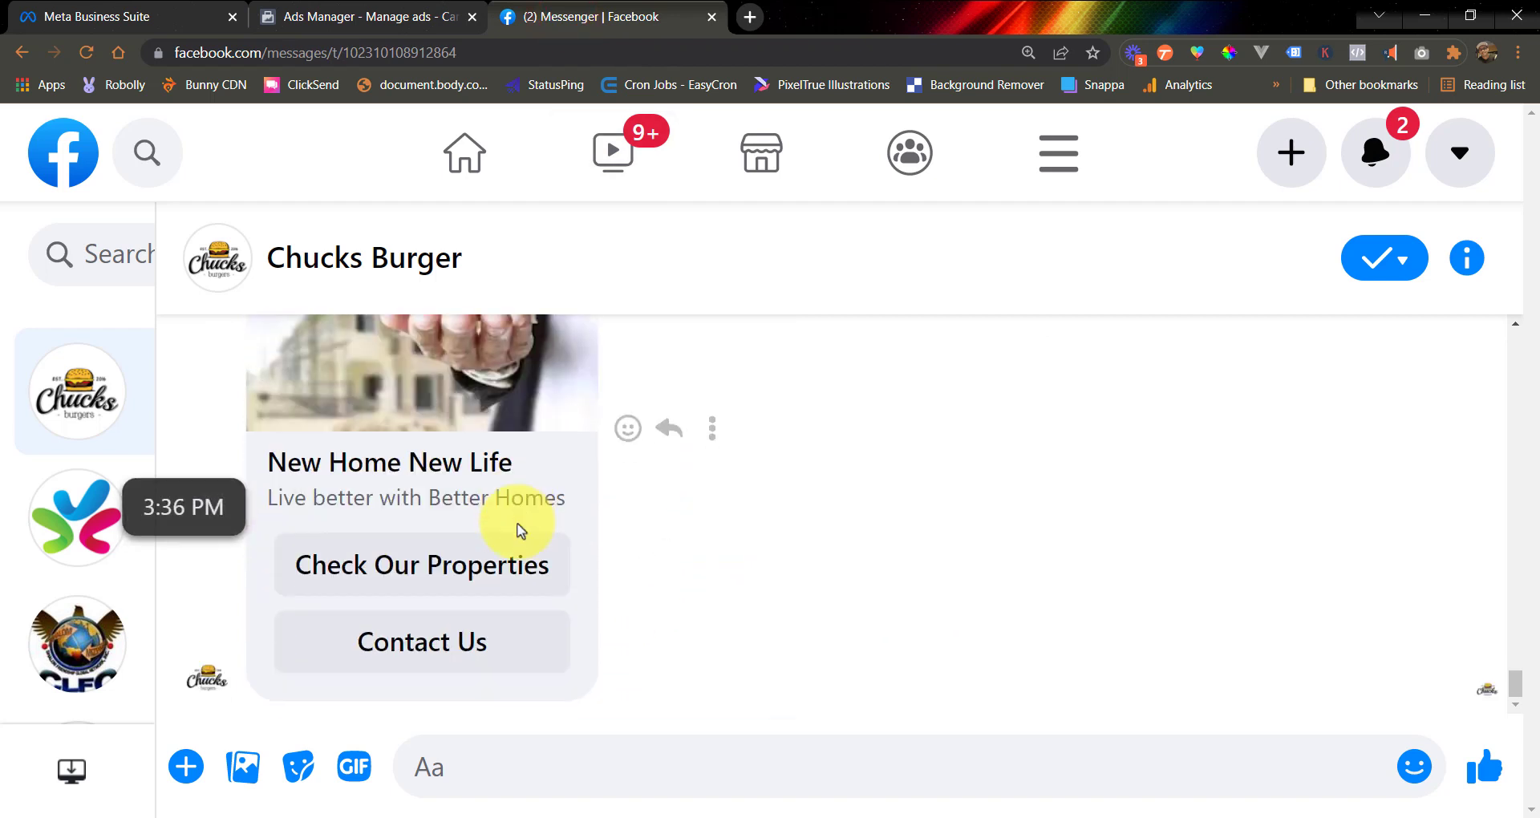
left_click(470, 659)
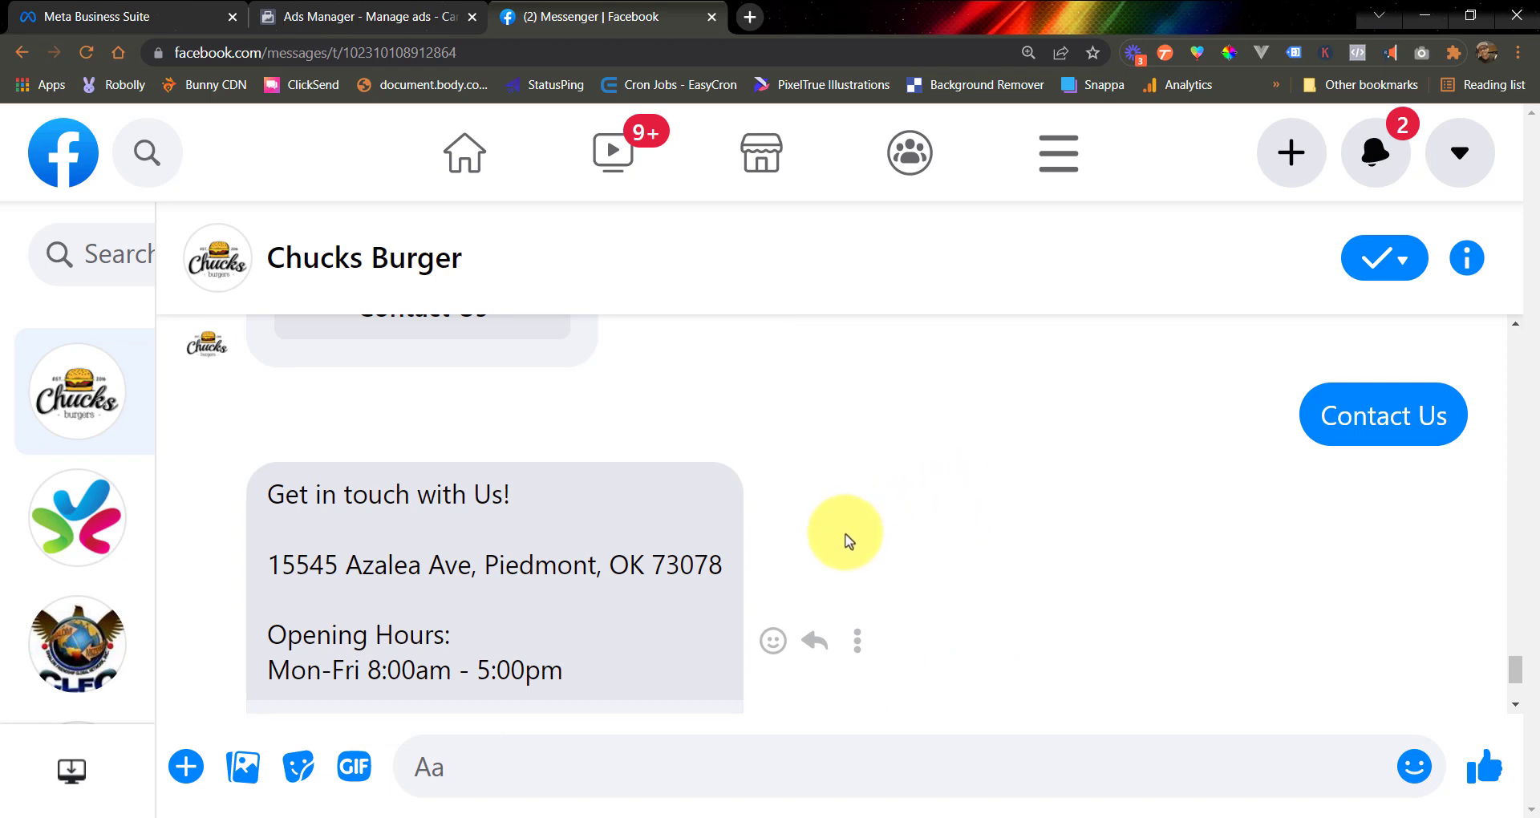
scroll(673, 553, "down", 2)
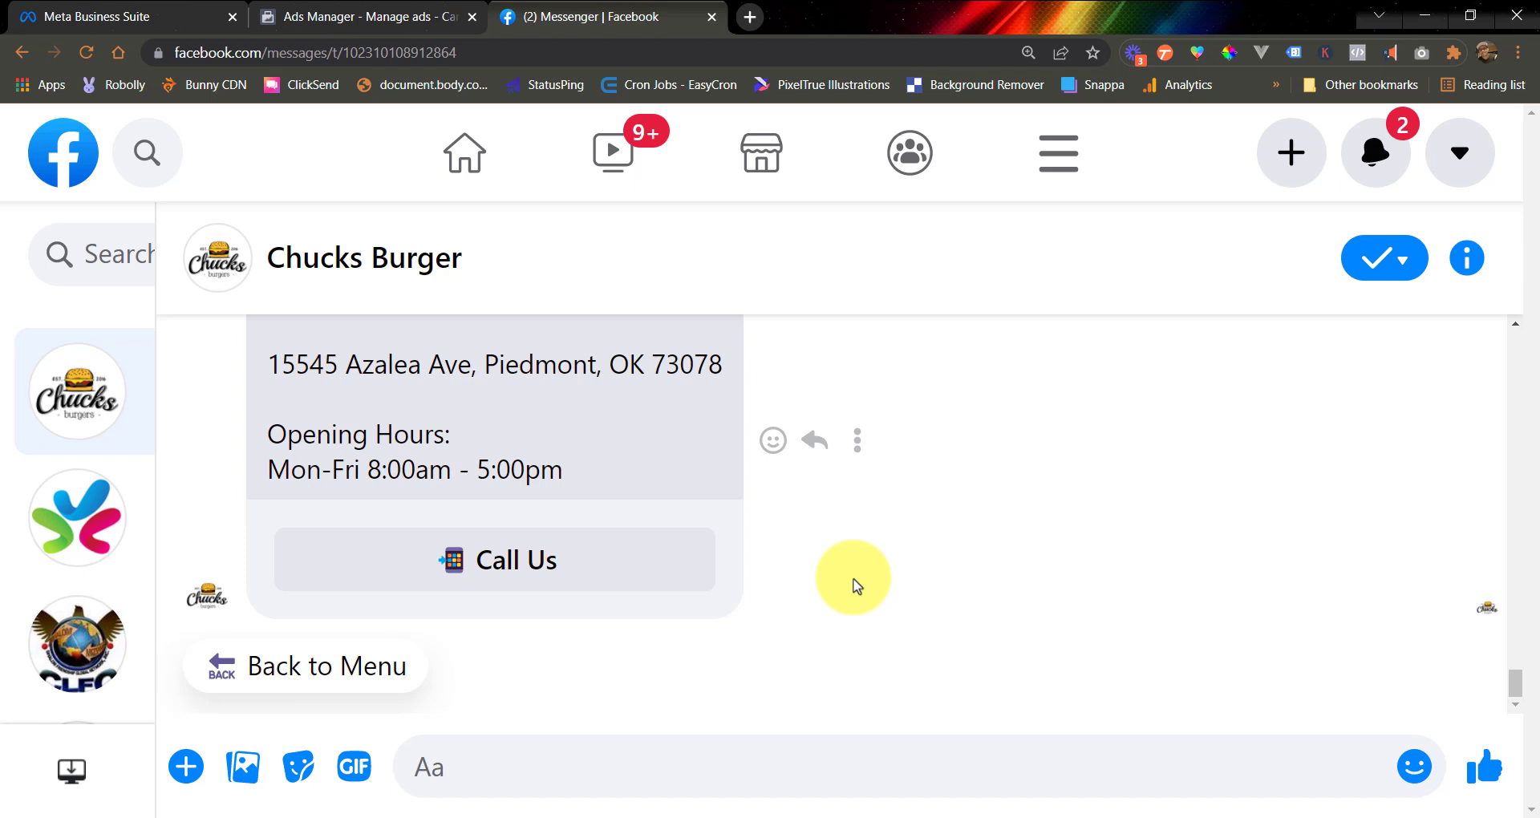